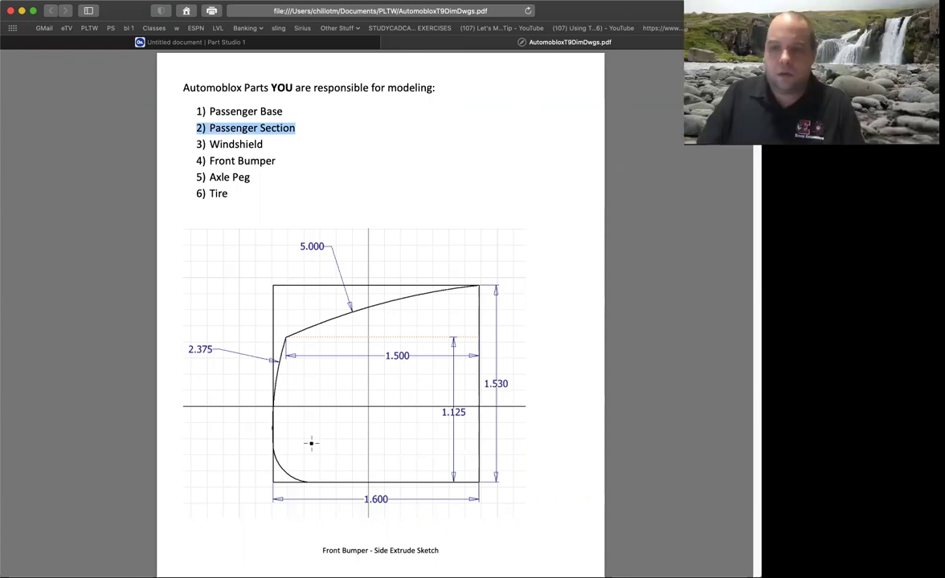
# Step: Examine the Automoblox dimensioned drawings and enlarge the Front Bumper side extrude sketch to read its dimensions
pyautogui.click(264, 134)
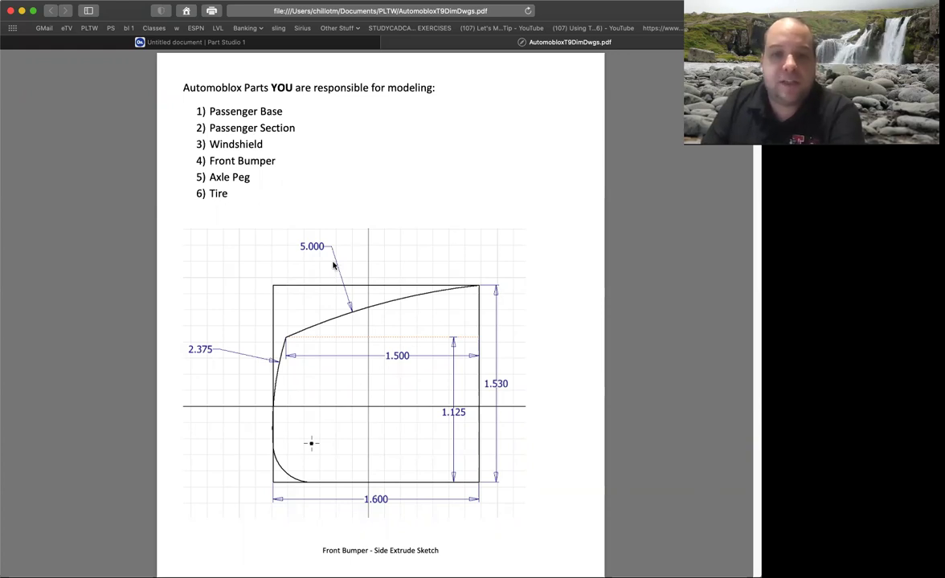
pyautogui.scroll(-15, 333, 266)
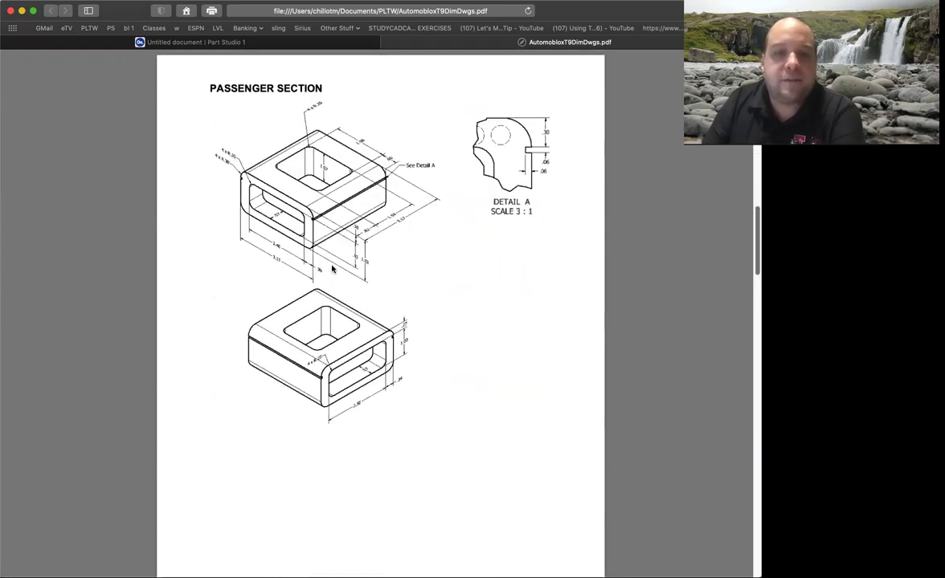
pyautogui.scroll(-10, 331, 268)
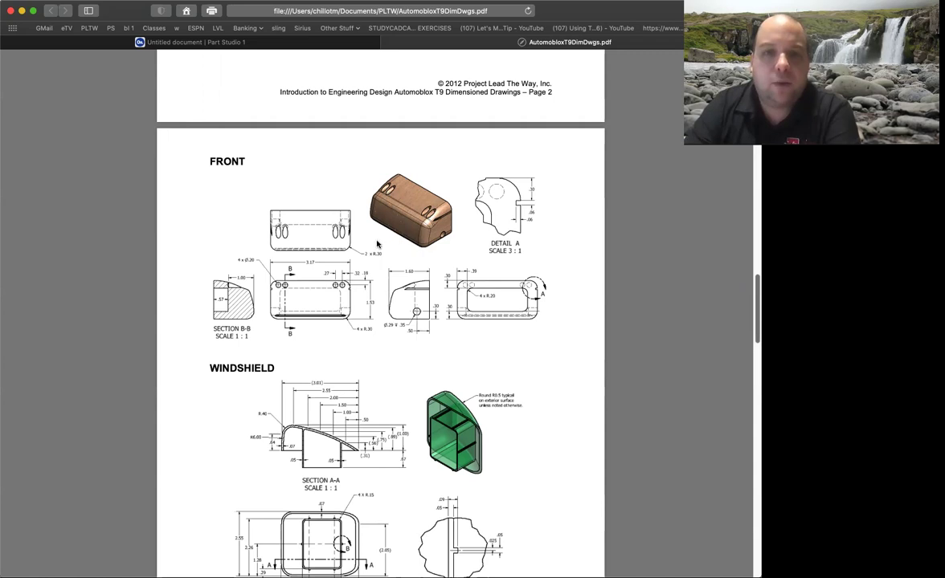
pyautogui.scroll(15, 379, 253)
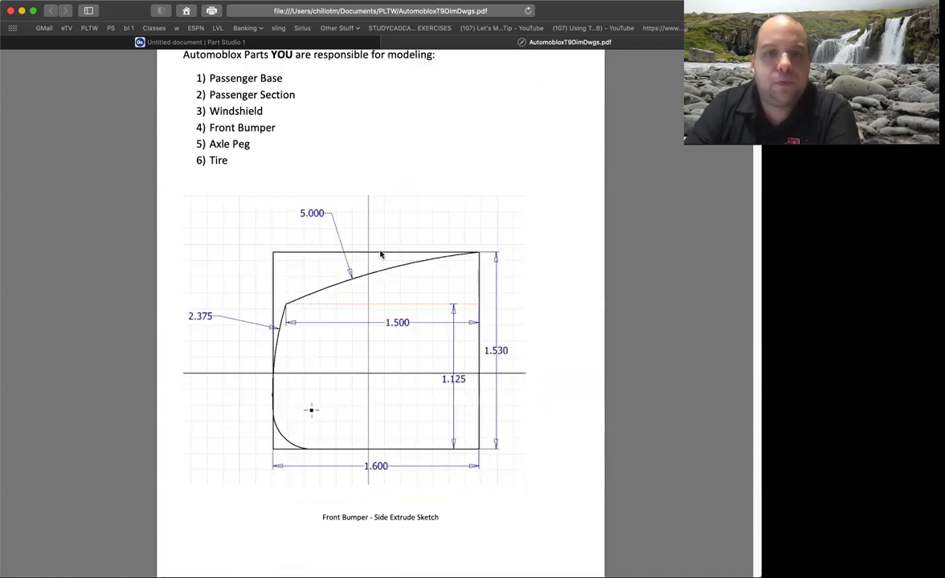
pyautogui.scroll(-2, 381, 435)
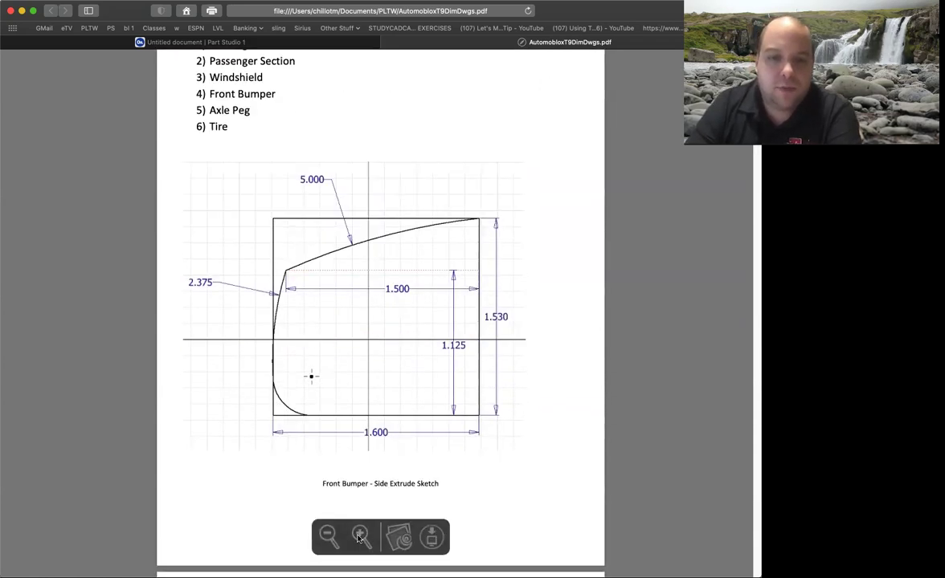
pyautogui.click(359, 534)
pyautogui.click(359, 534)
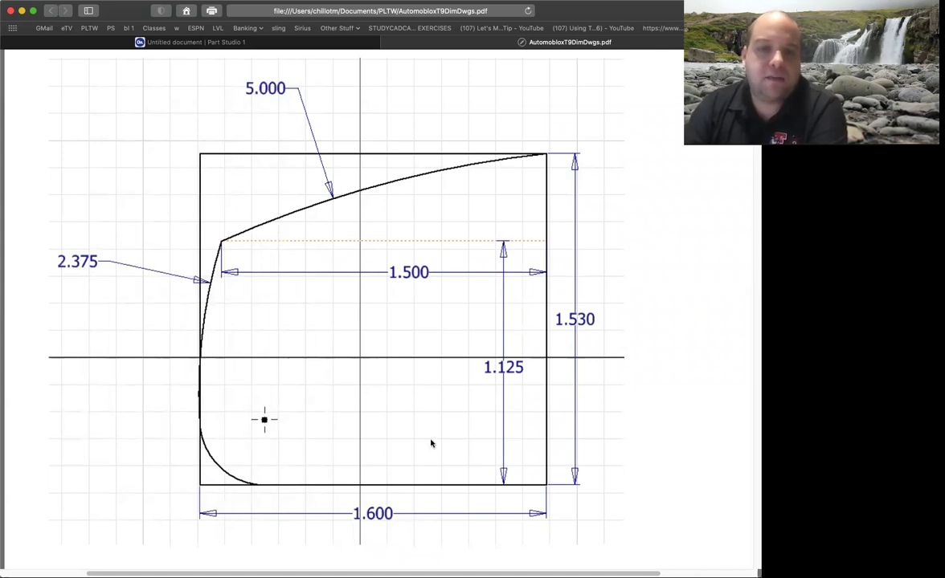
pyautogui.moveTo(371, 518)
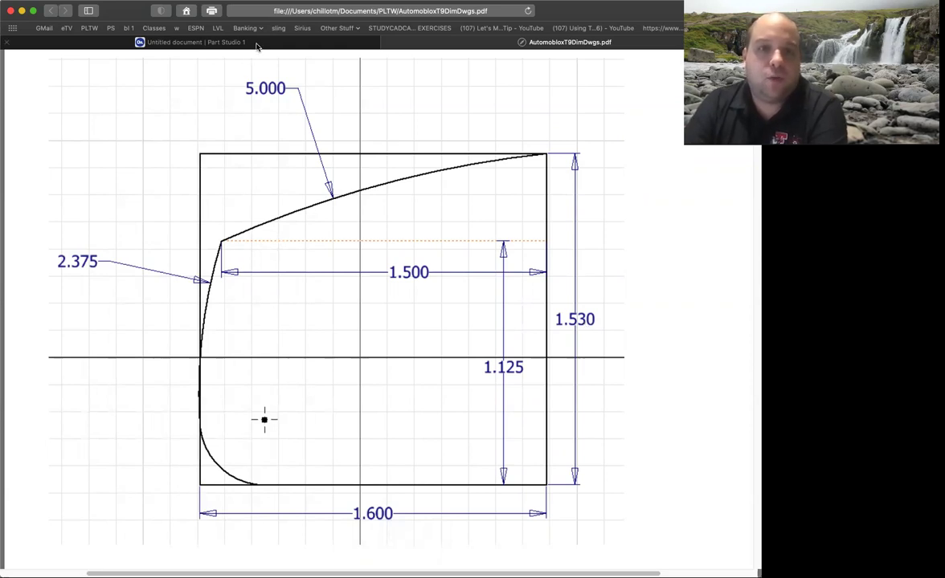
# Step: Switch to the Onshape part studio and start a sketch on the Front plane, viewed face-on
pyautogui.moveTo(258, 47)
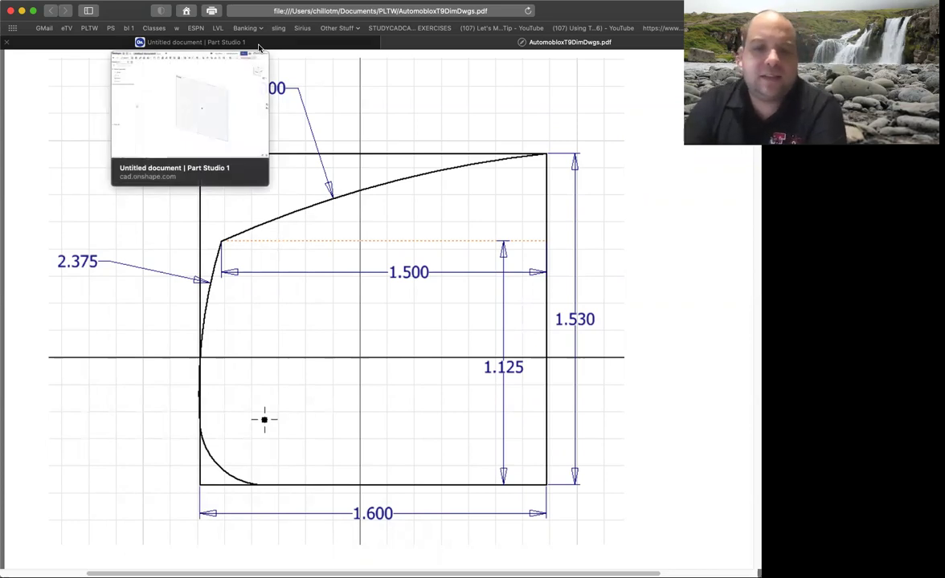
pyautogui.click(258, 47)
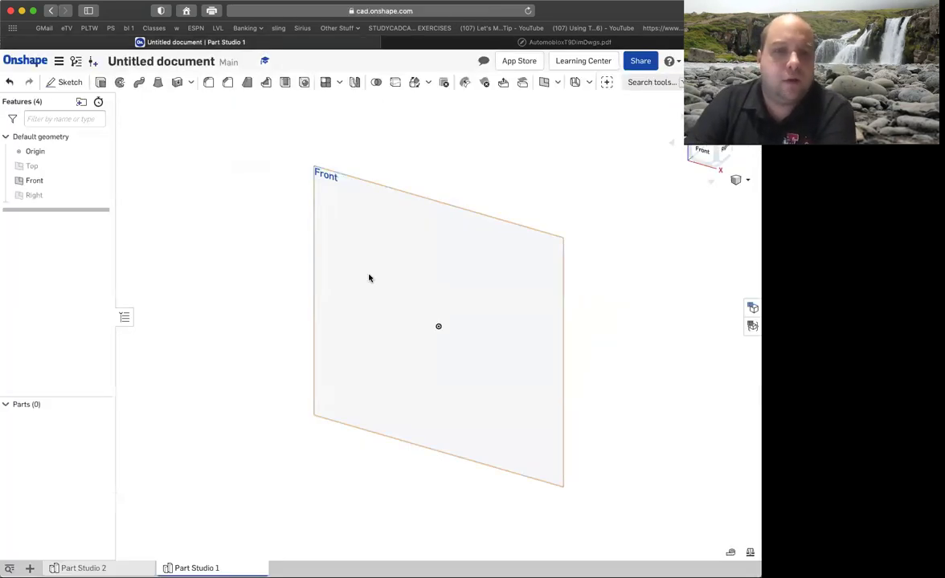
pyautogui.click(705, 152)
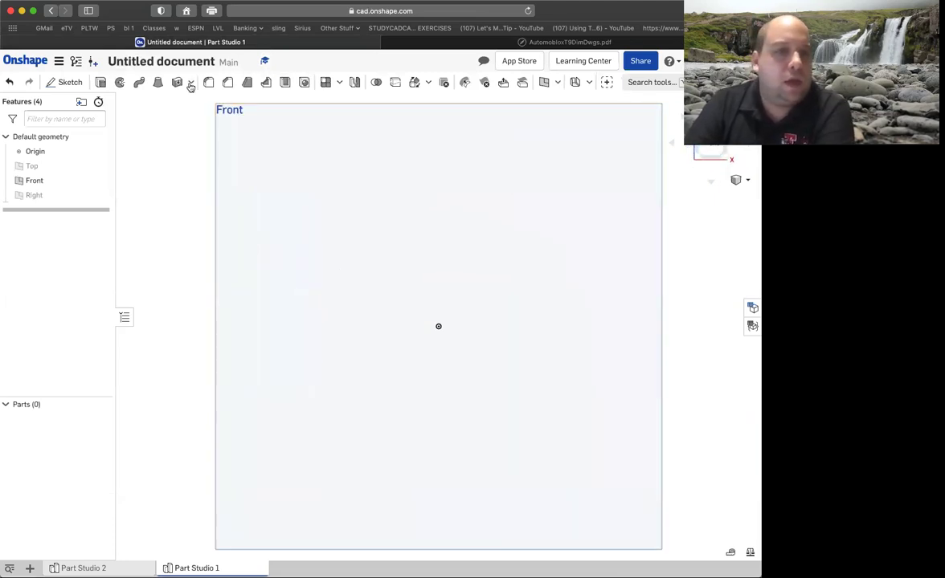
pyautogui.click(64, 83)
pyautogui.click(253, 113)
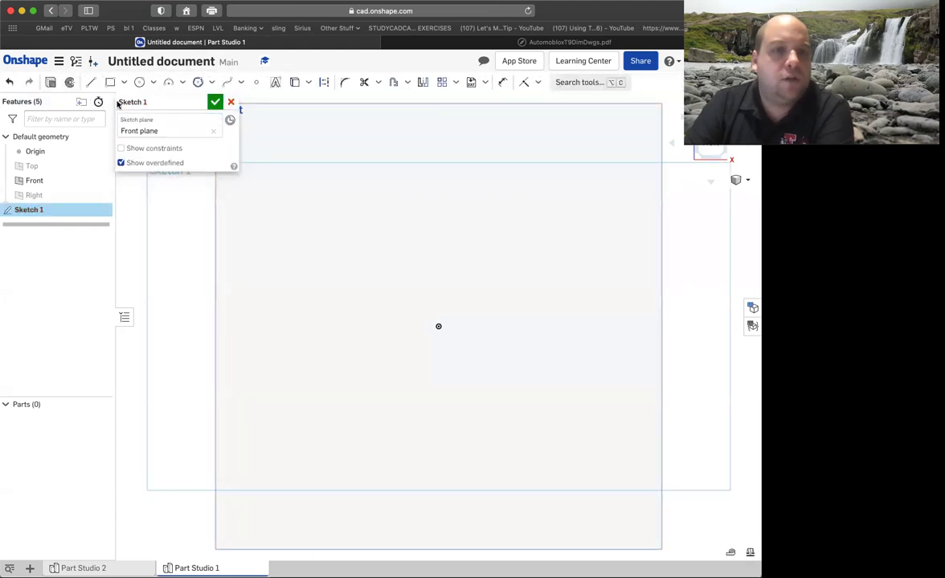
# Step: Sketch a corner rectangle about 2.37 in wide and 2.05 in high, extending up and left from the origin
pyautogui.click(110, 82)
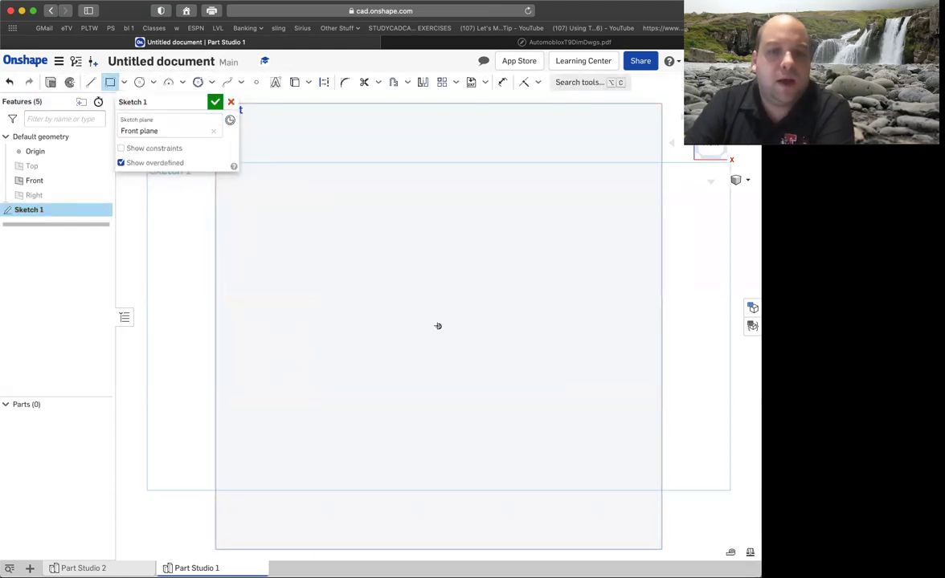
pyautogui.click(437, 325)
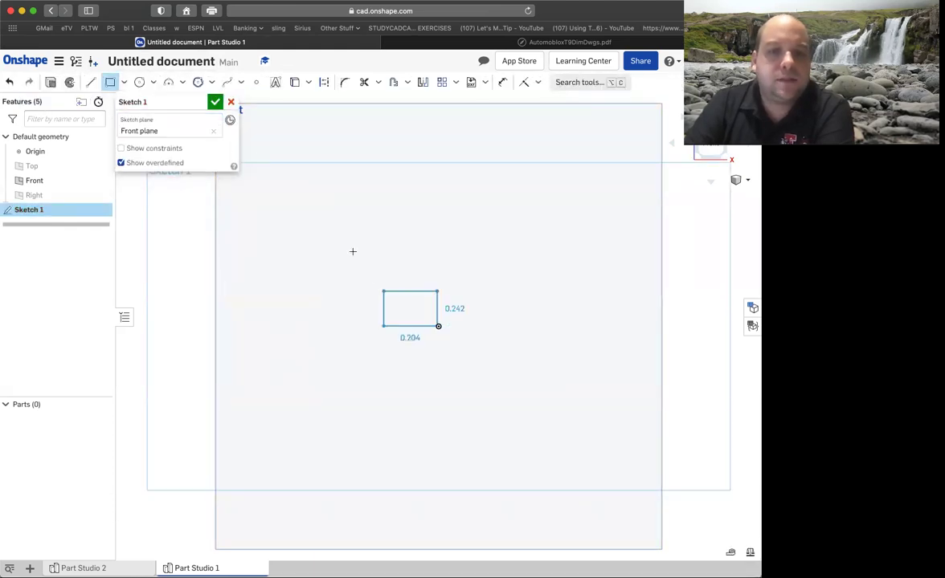
pyautogui.click(260, 173)
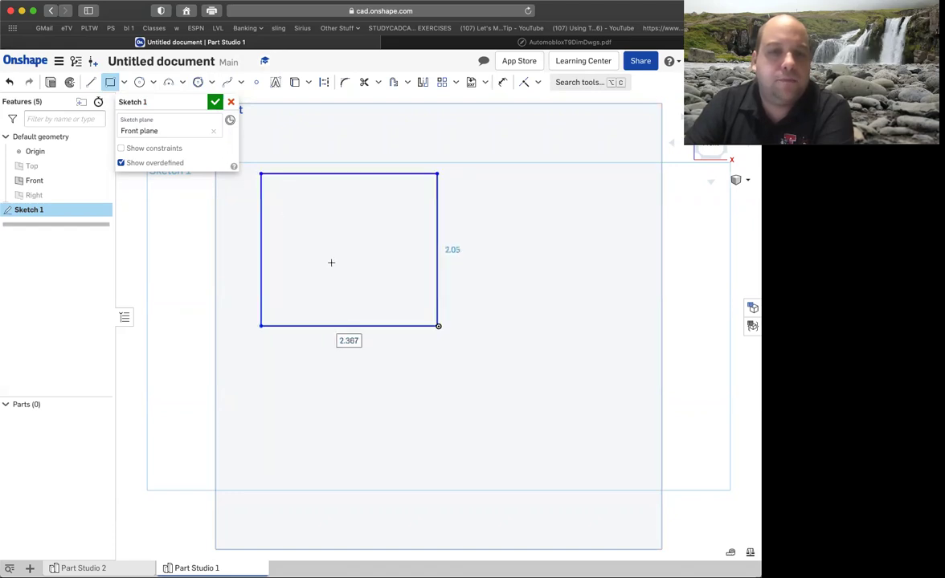
# Step: Dimension the rectangle's bottom edge to a width of 1.6 in
pyautogui.click(502, 82)
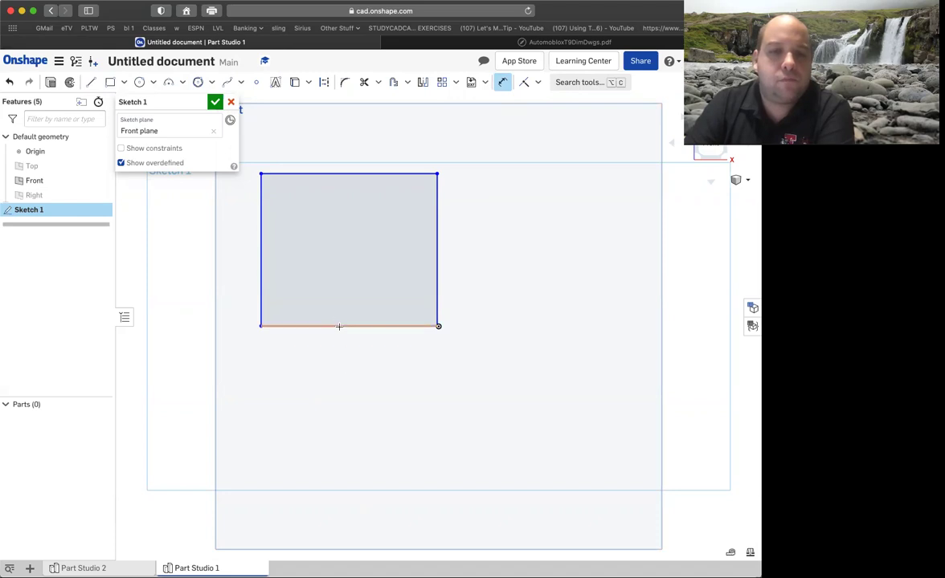
pyautogui.click(336, 325)
pyautogui.click(346, 380)
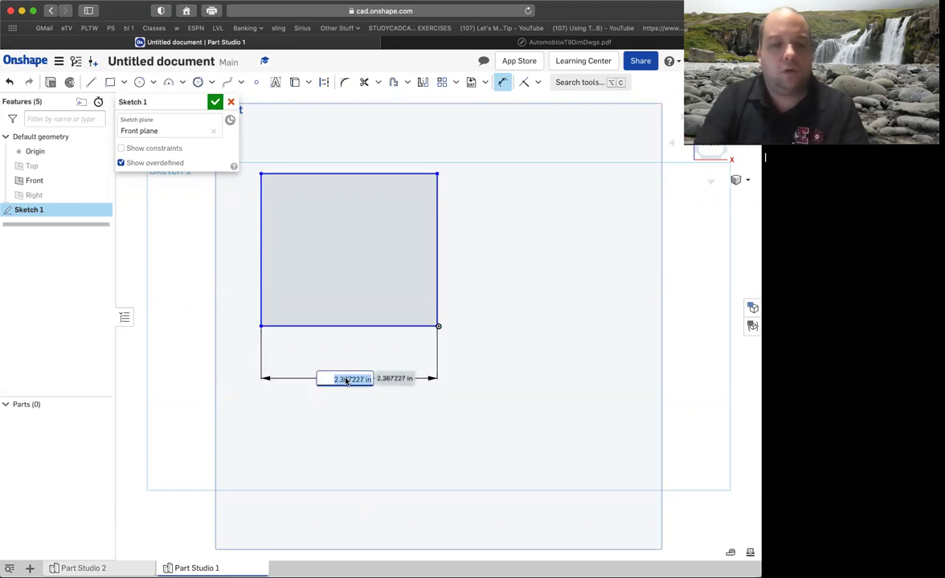
pyautogui.write('1.6')
pyautogui.press('Return')
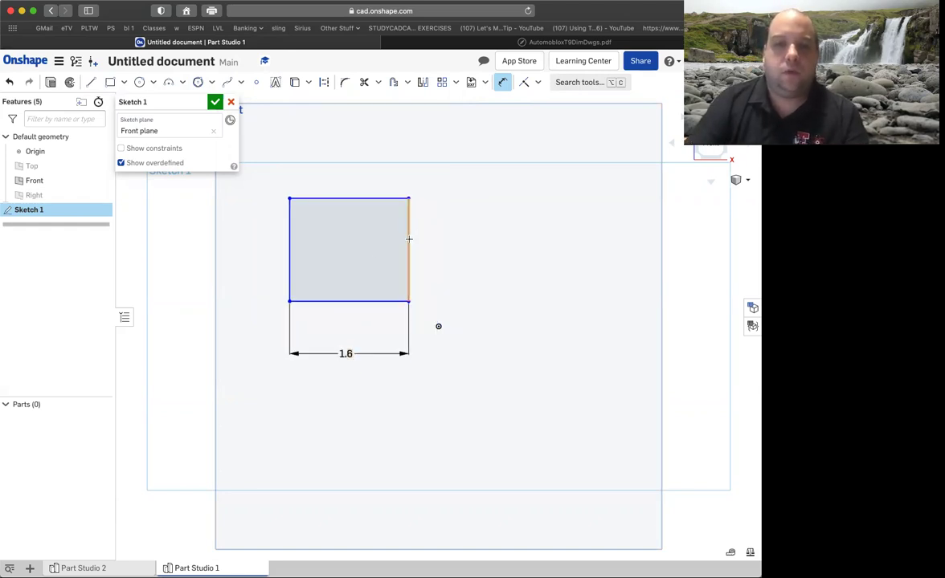
# Step: Dimension the rectangle's right edge to a height of 1.530 in and finish the sketch
pyautogui.click(409, 236)
pyautogui.click(451, 249)
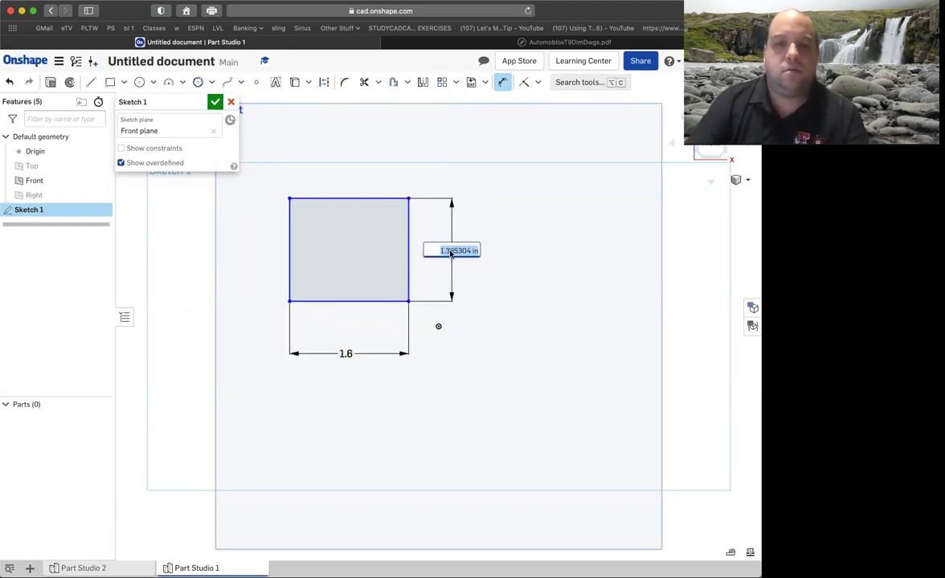
pyautogui.write('1')
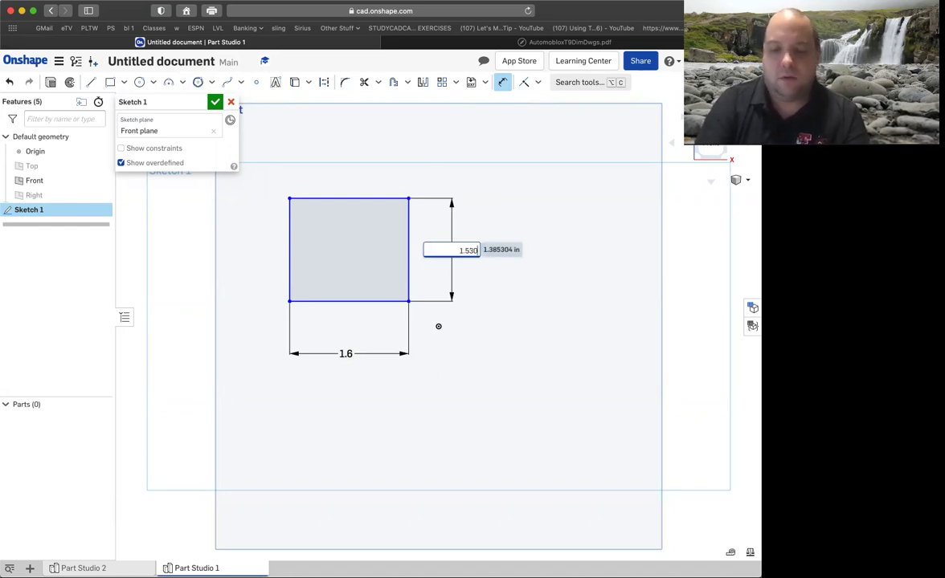
pyautogui.write('.530')
pyautogui.press('Return')
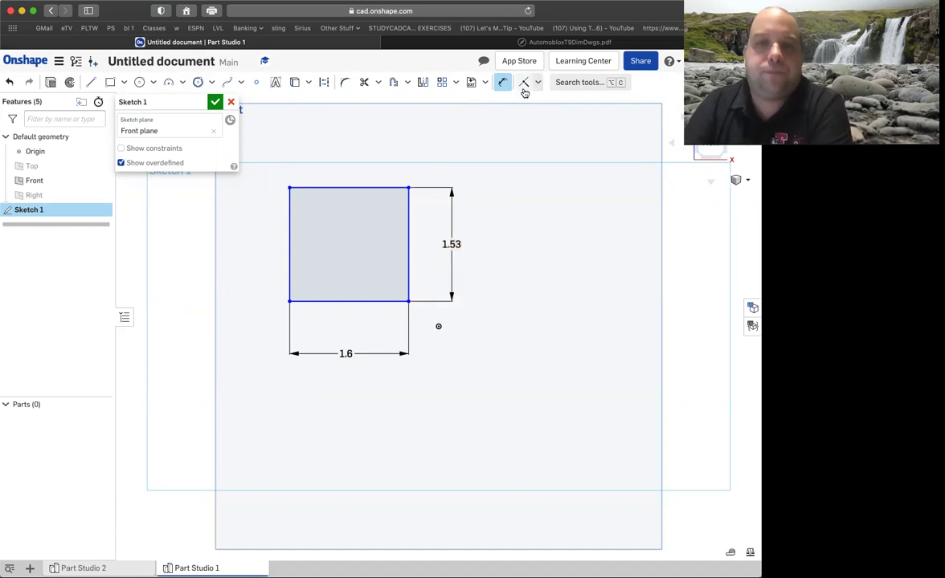
pyautogui.click(216, 103)
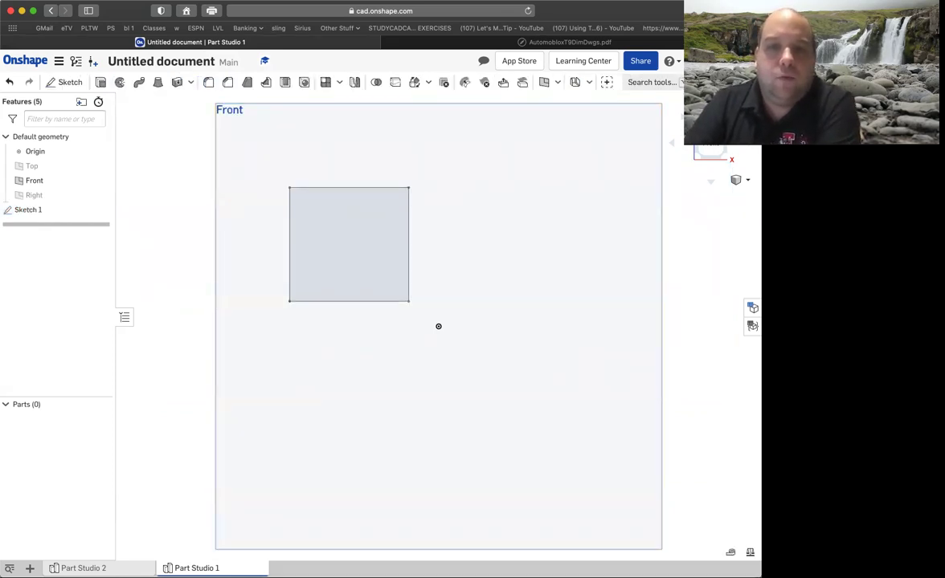
# Step: Reopen Sketch 1 and convert all four edges of the rectangle to construction lines
pyautogui.moveTo(481, 209); pyautogui.dragTo(453, 205, button='right')
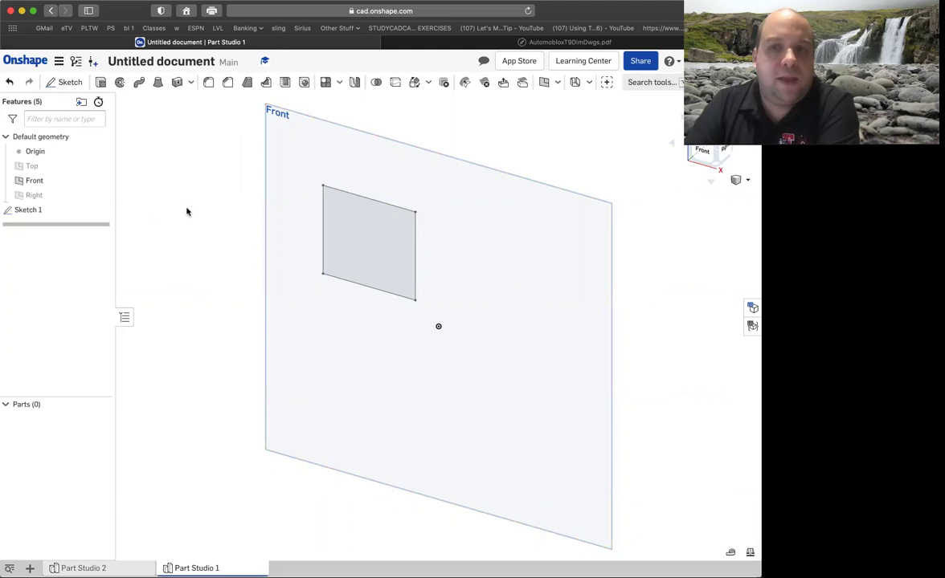
pyautogui.click(703, 154)
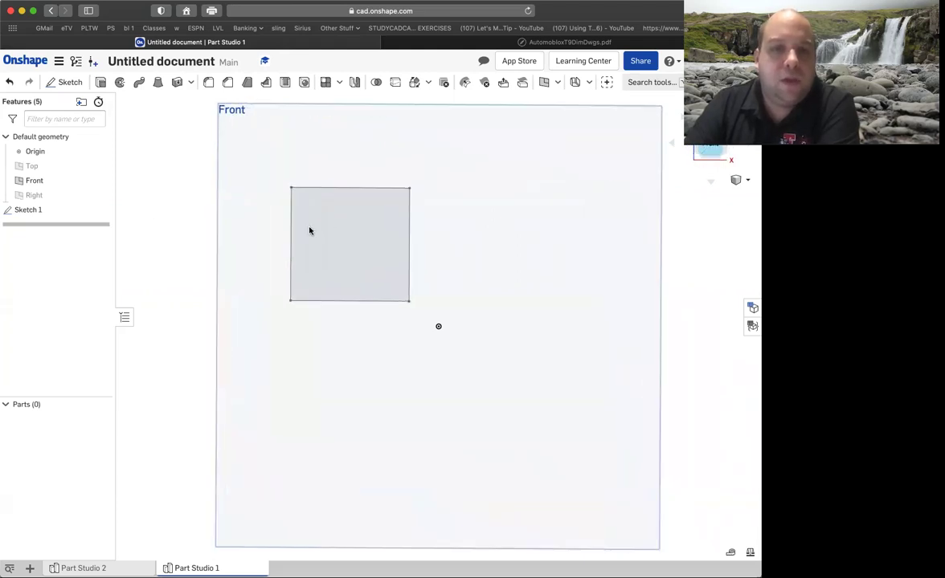
pyautogui.doubleClick(32, 209)
pyautogui.scroll(5, 346, 275)
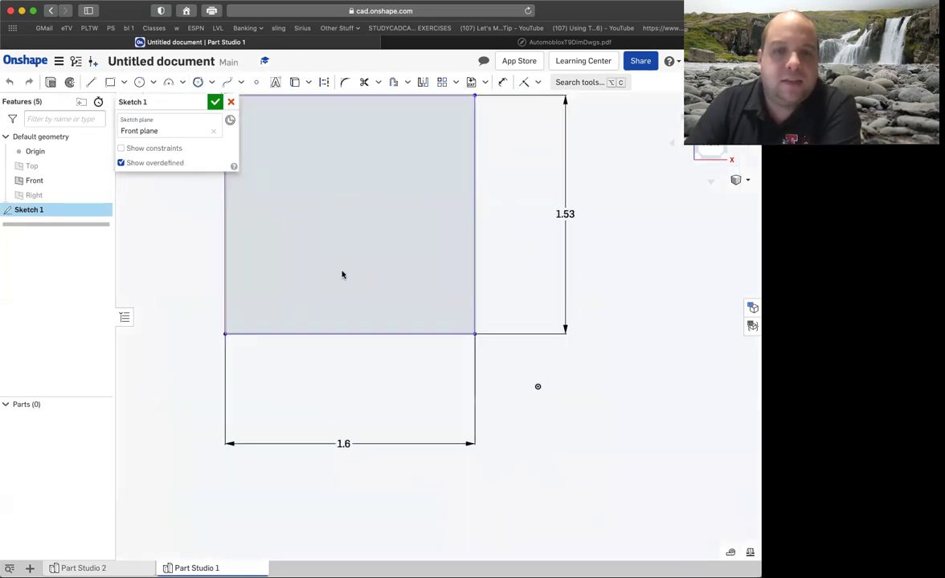
pyautogui.scroll(-2, 341, 274)
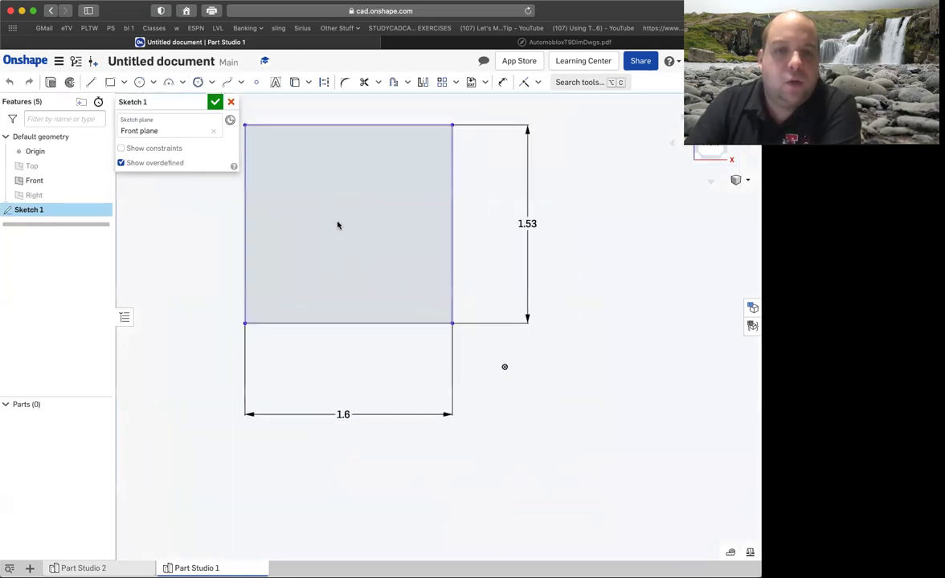
pyautogui.click(284, 125)
pyautogui.scroll(3, 253, 97)
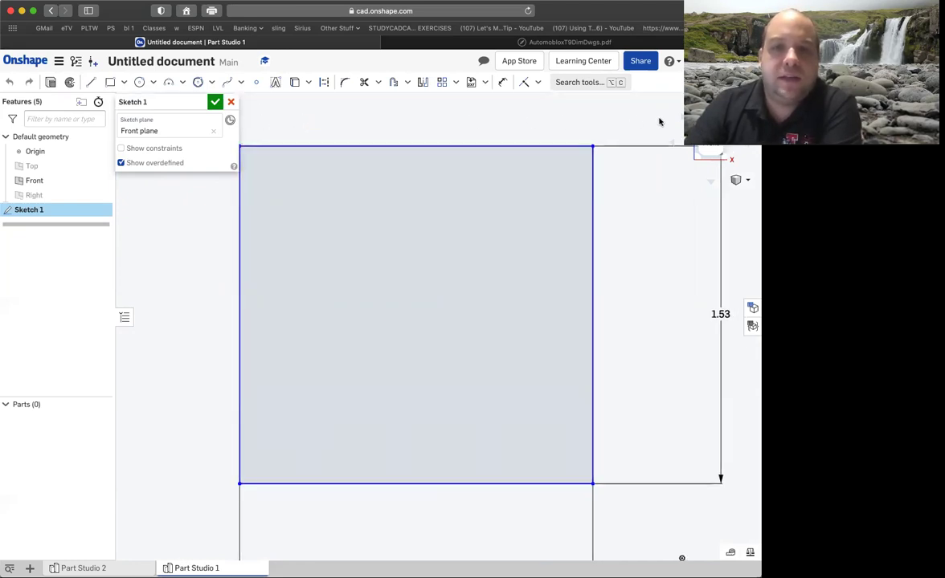
pyautogui.moveTo(642, 114); pyautogui.dragTo(179, 519)
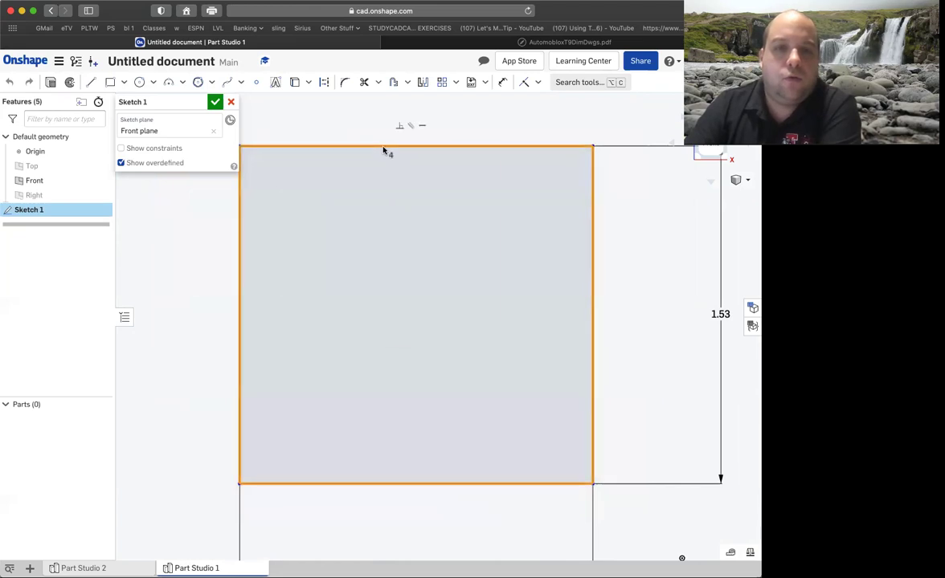
pyautogui.rightClick(385, 151)
pyautogui.click(408, 191)
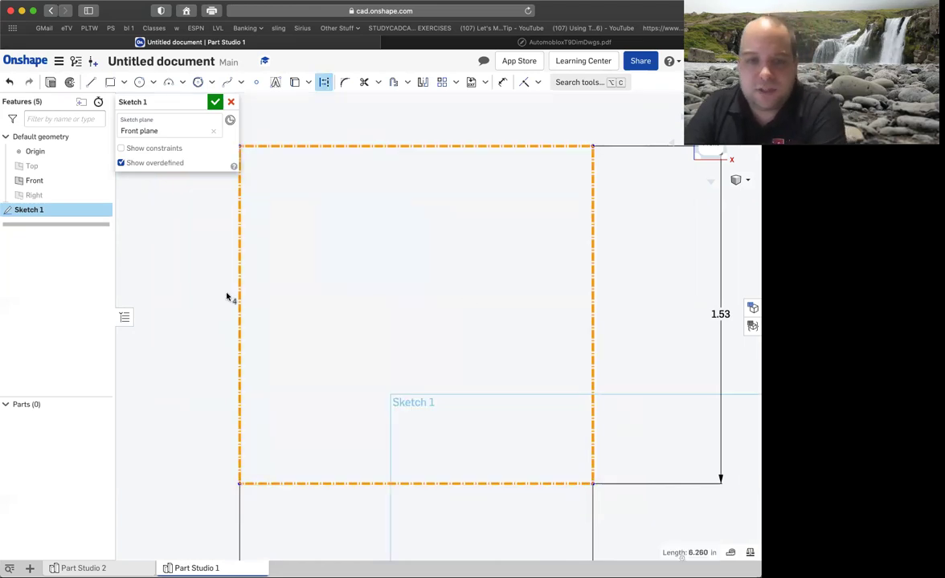
pyautogui.click(196, 321)
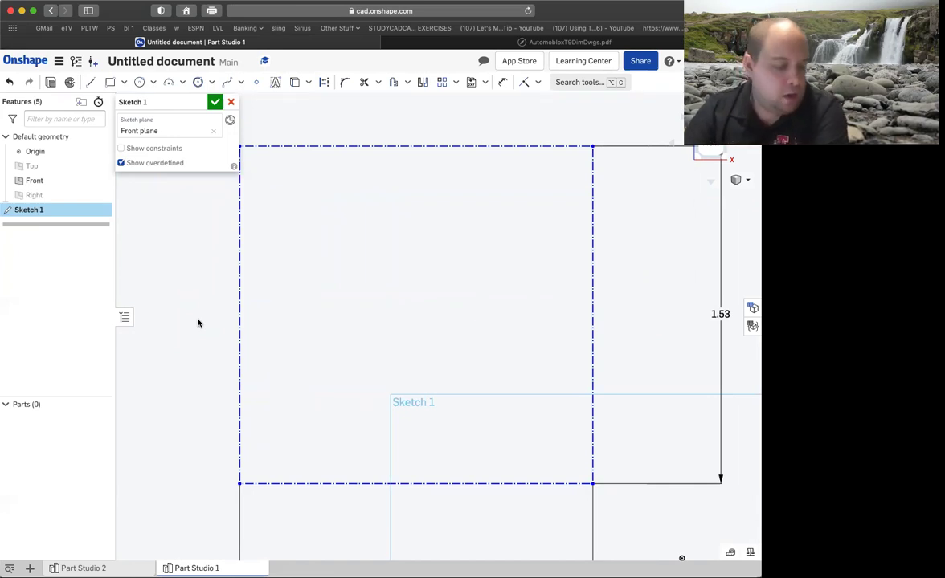
# Step: Check the bumper drawing, then sketch a horizontal line about 1.26 in long inward from the construction rectangle's right edge
pyautogui.click(497, 43)
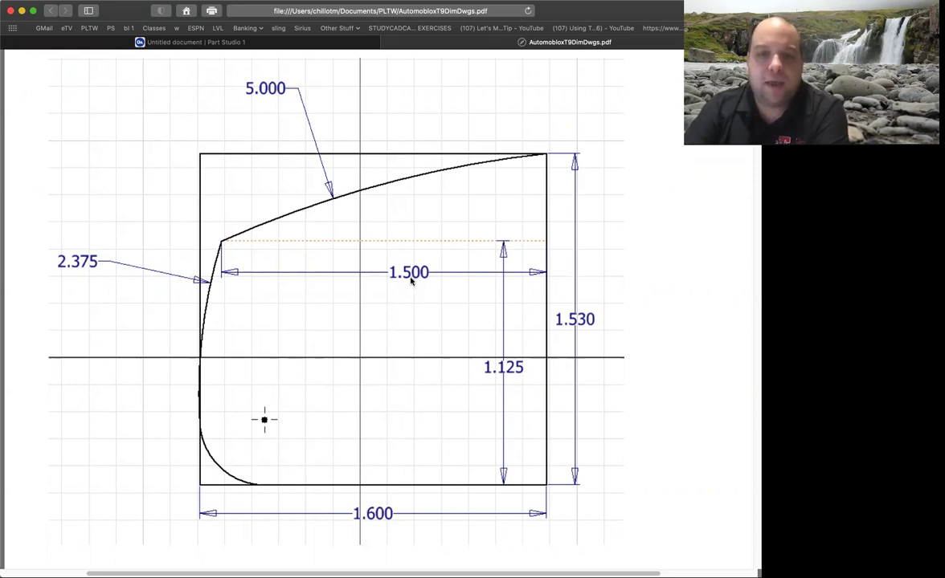
pyautogui.click(254, 42)
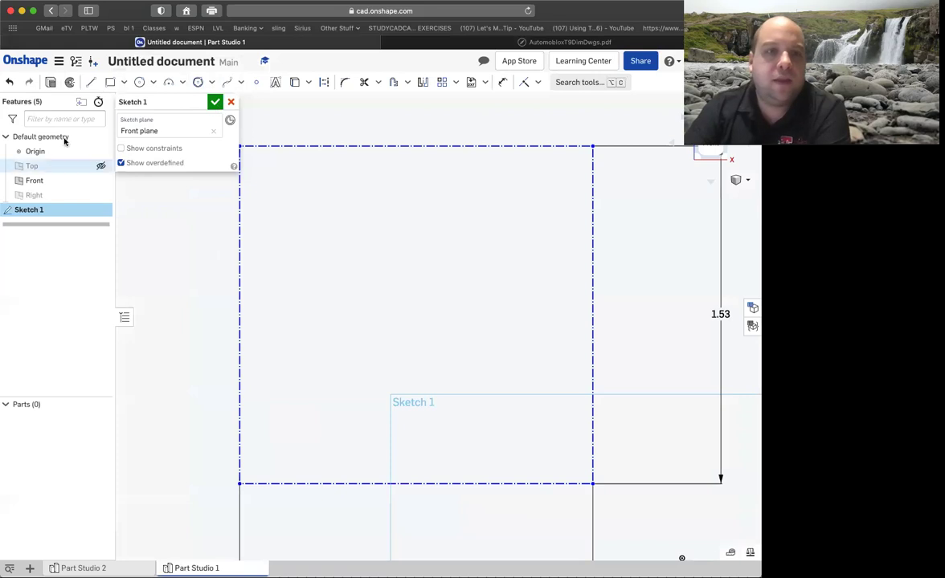
pyautogui.click(91, 83)
pyautogui.click(591, 253)
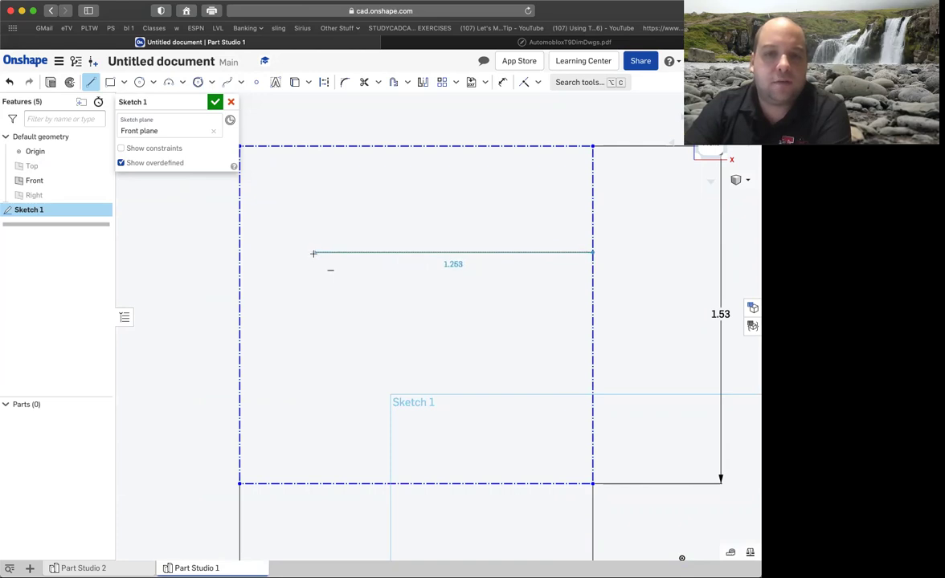
pyautogui.click(313, 253)
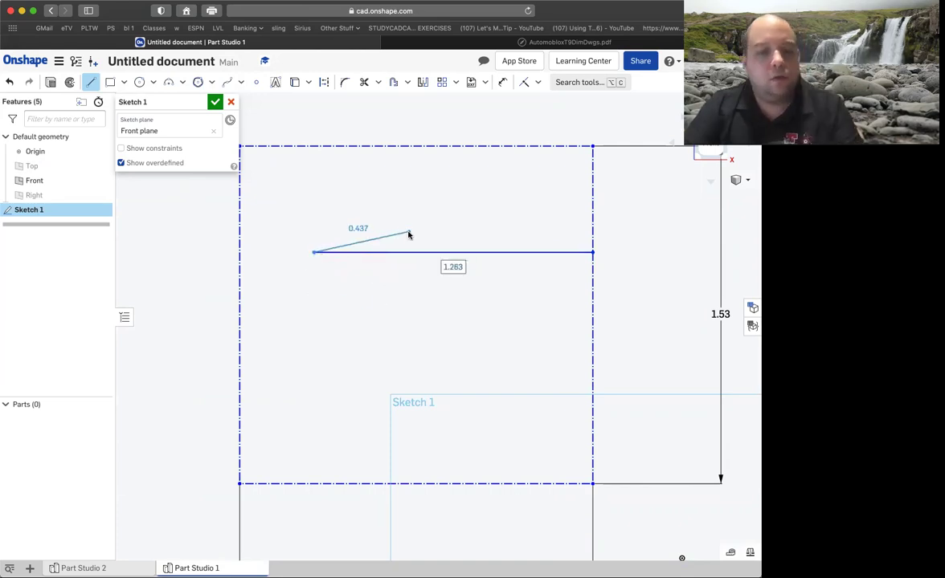
pyautogui.press('Escape')
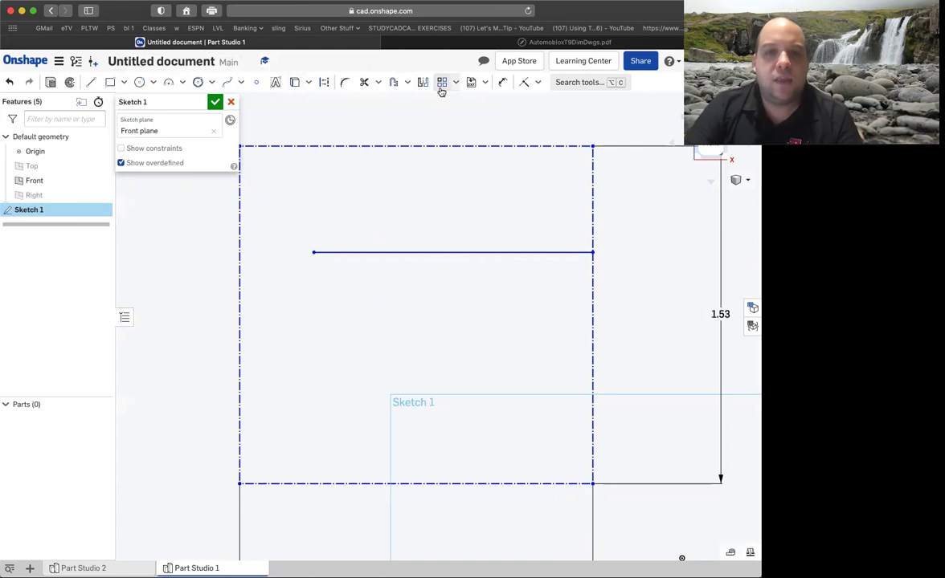
# Step: Dimension the horizontal line inside the construction rectangle to a length of 1.5 in
pyautogui.click(502, 83)
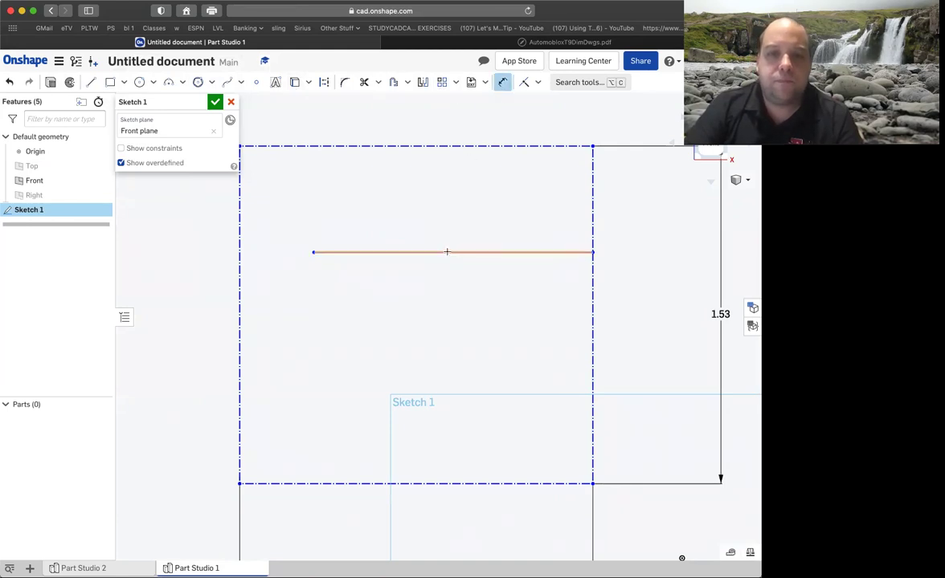
pyautogui.click(447, 252)
pyautogui.click(449, 219)
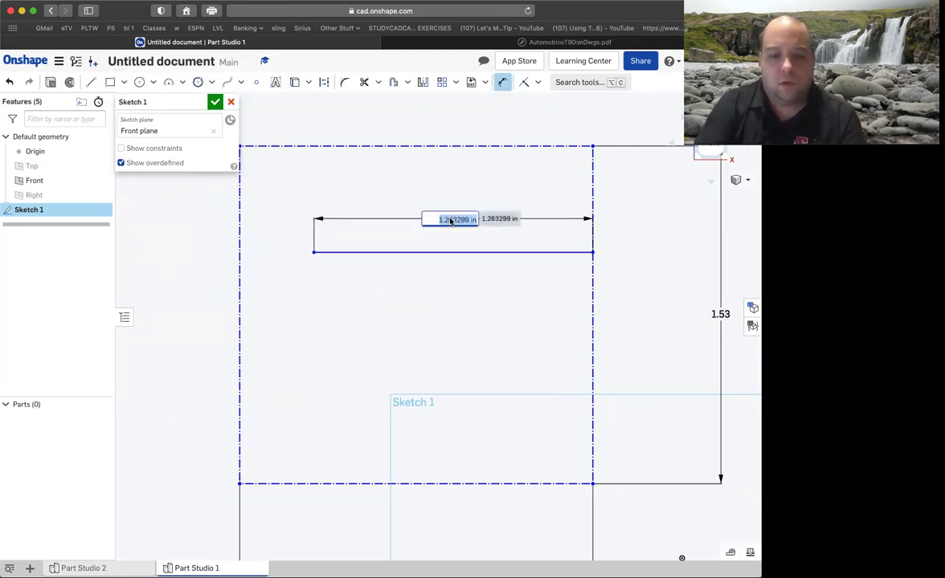
pyautogui.write('1.5')
pyautogui.press('Return')
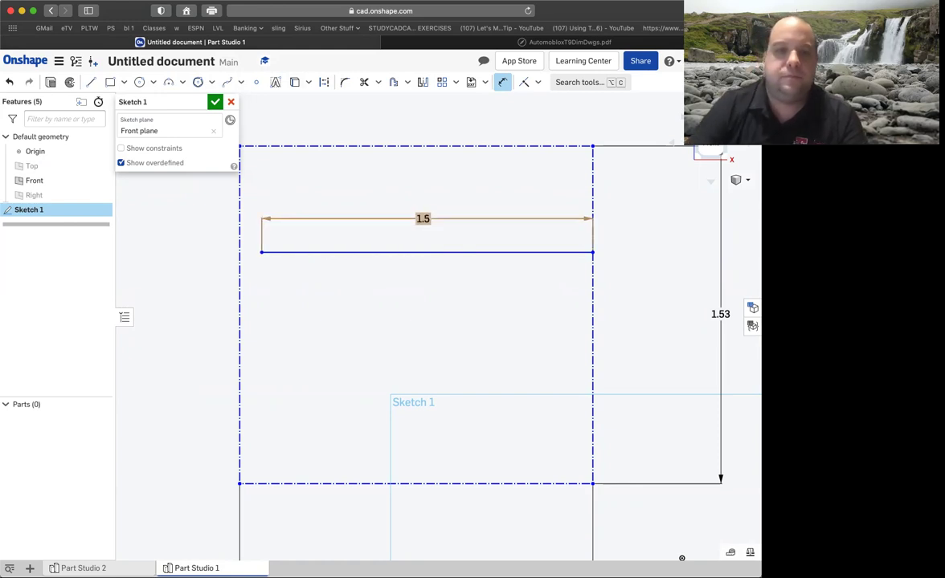
# Step: Convert the 1.5 in horizontal line to a construction line
pyautogui.rightClick(434, 252)
pyautogui.click(462, 260)
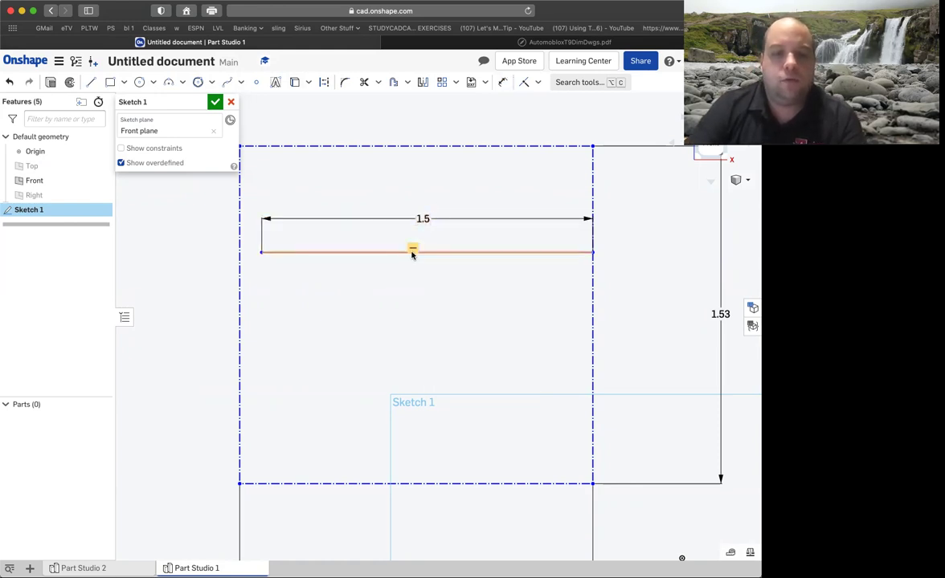
pyautogui.rightClick(412, 254)
pyautogui.rightClick(562, 256)
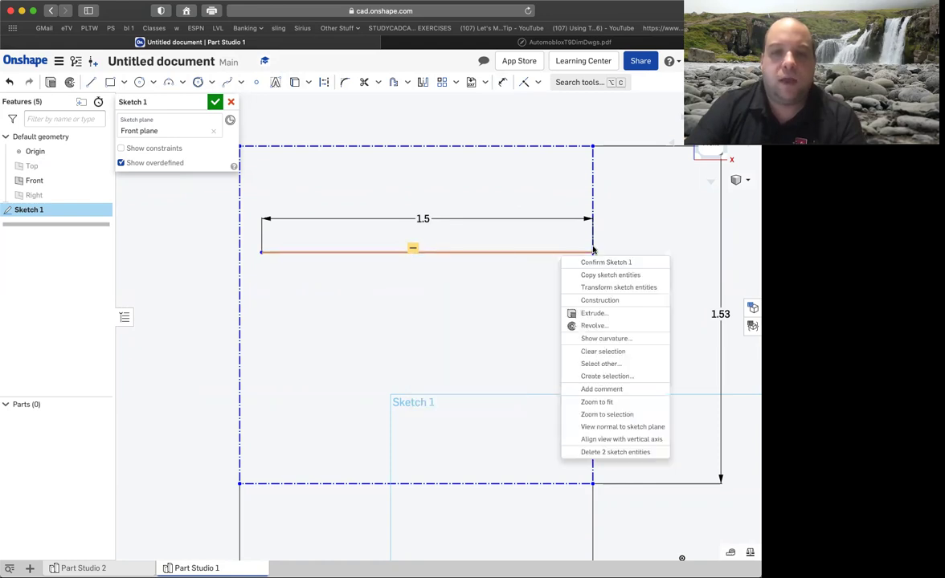
pyautogui.click(538, 185)
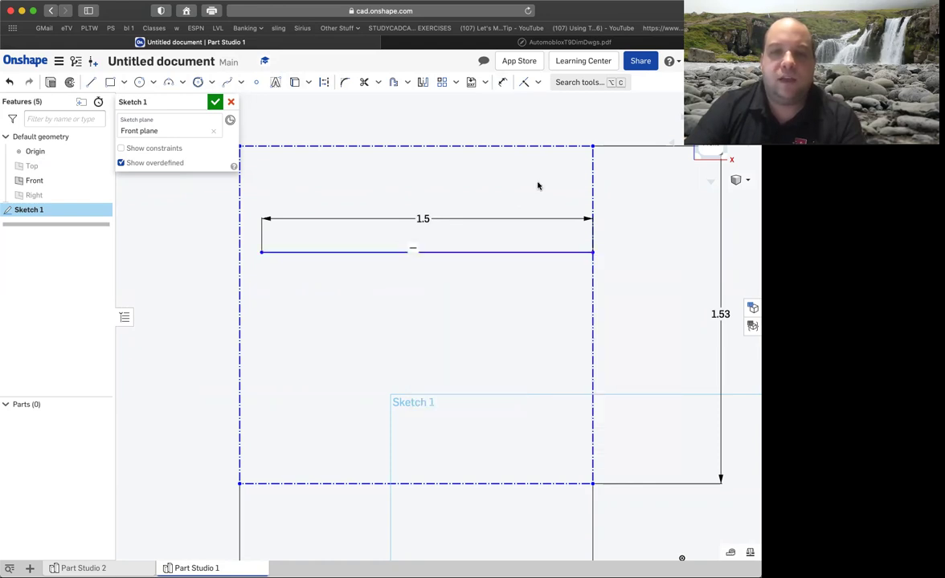
pyautogui.rightClick(494, 256)
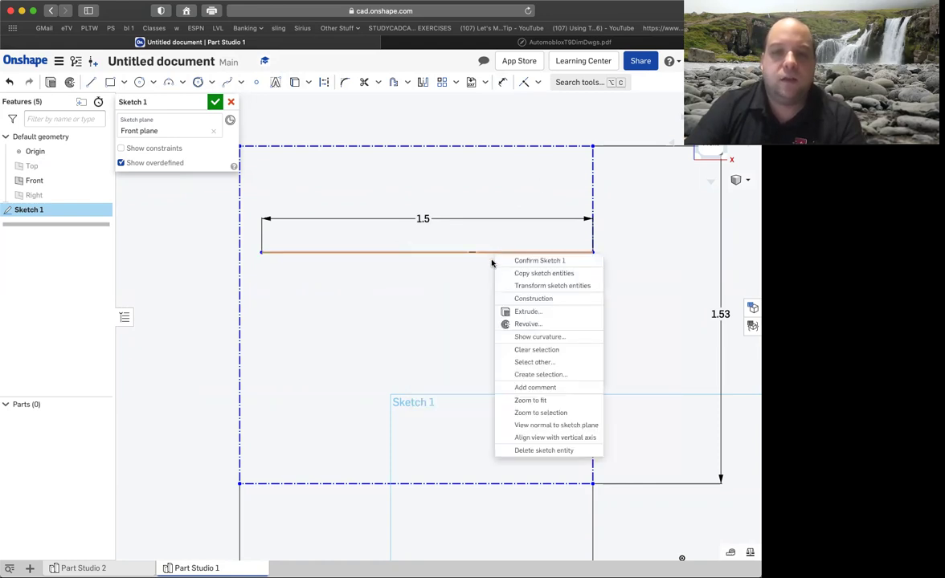
pyautogui.click(518, 299)
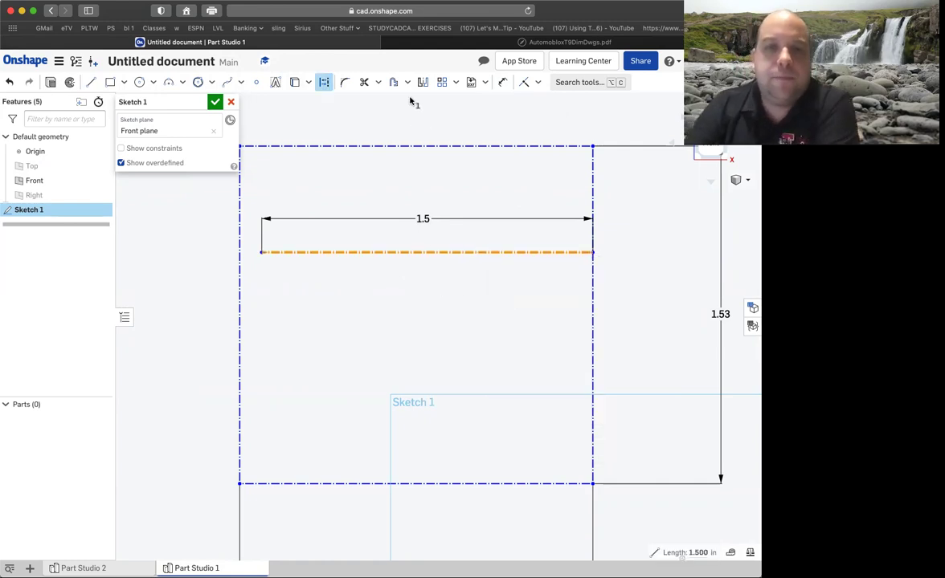
# Step: Dimension the horizontal construction line 1.125 in above the rectangle's bottom edge
pyautogui.click(503, 83)
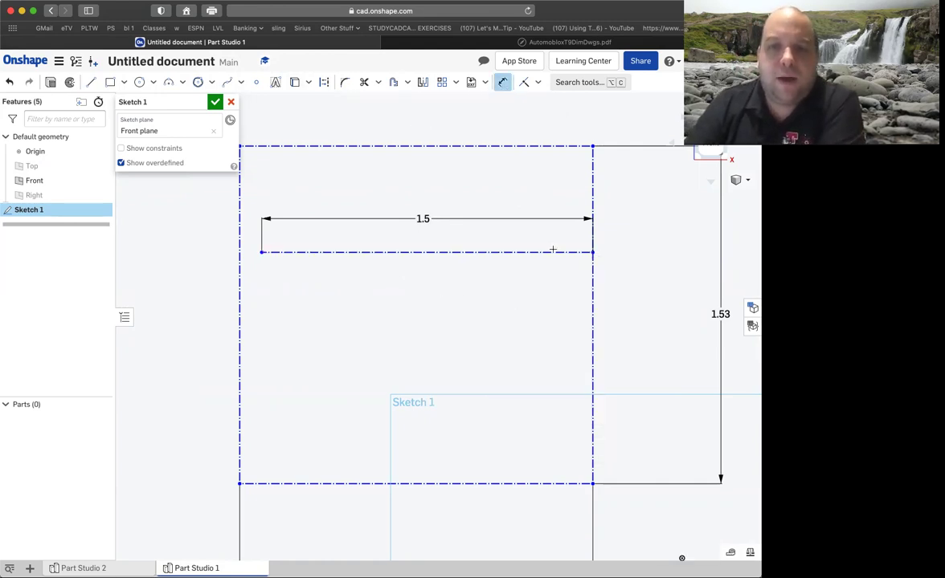
pyautogui.moveTo(551, 252); pyautogui.dragTo(563, 481)
pyautogui.click(563, 483)
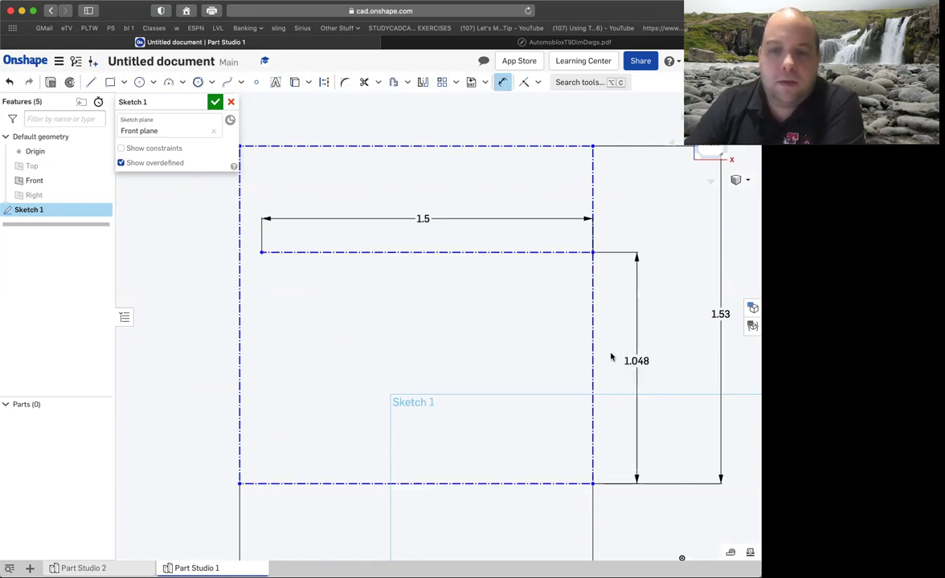
pyautogui.click(608, 350)
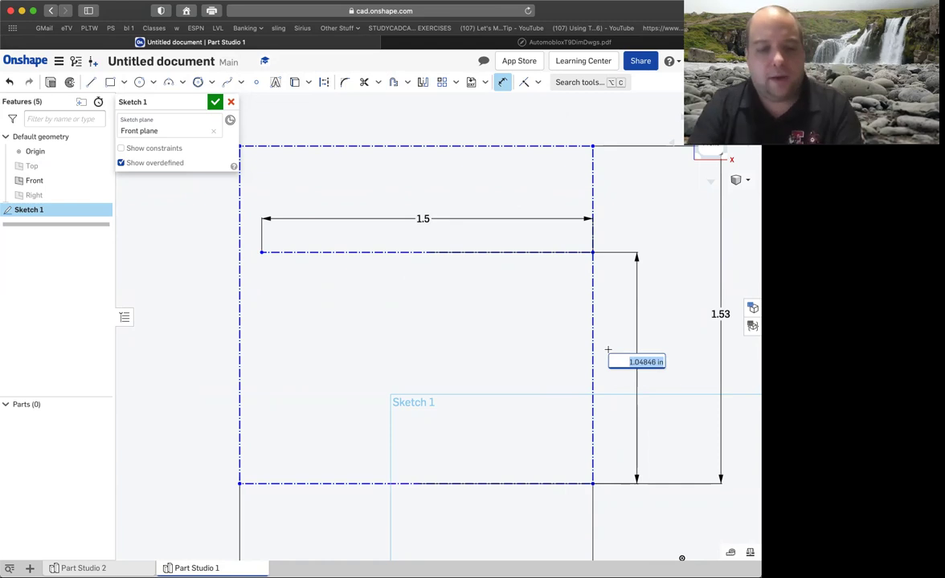
pyautogui.write('1.125')
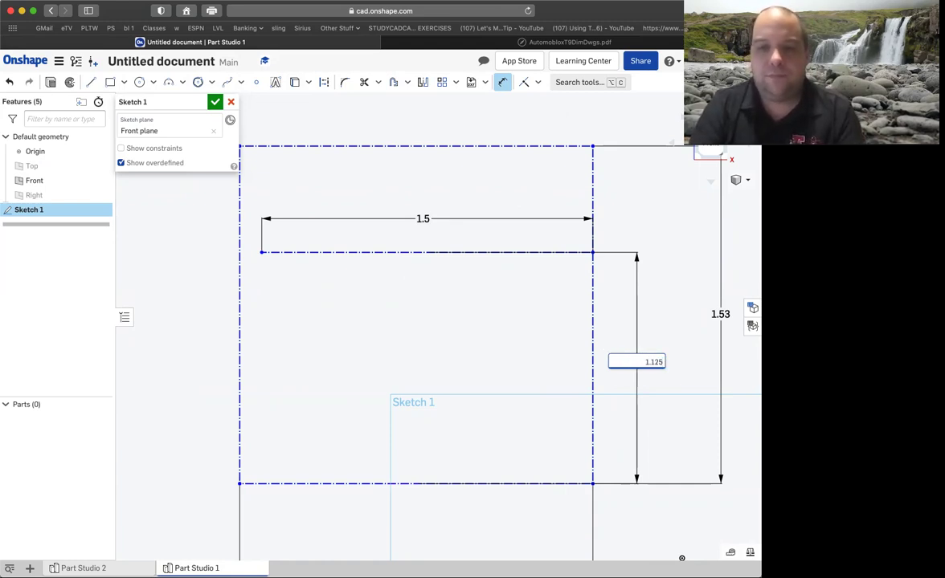
pyautogui.press('Return')
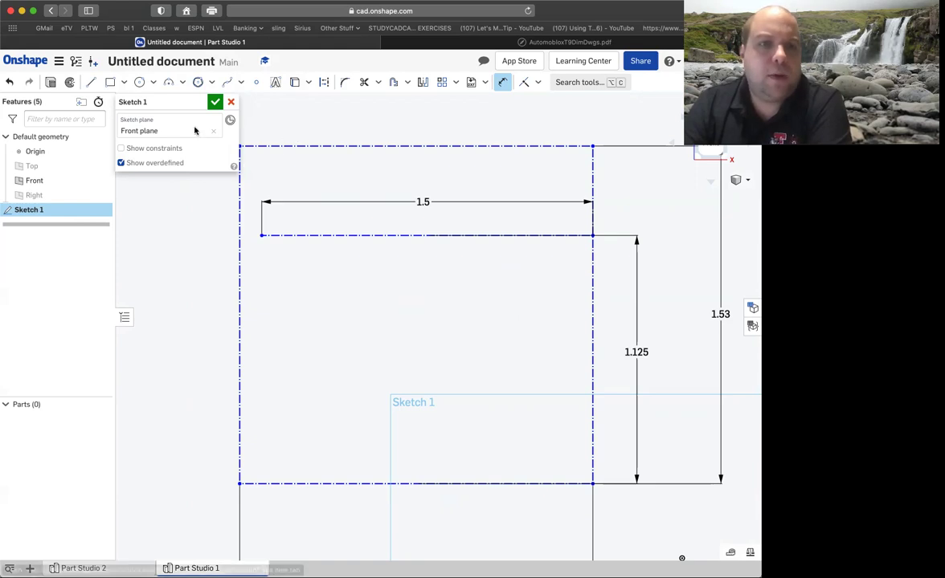
# Step: Sketch a 3 point arc from the rectangle's upper-right corner to the construction line's left endpoint, bulging upward with a radius of about 1.57 in
pyautogui.click(169, 83)
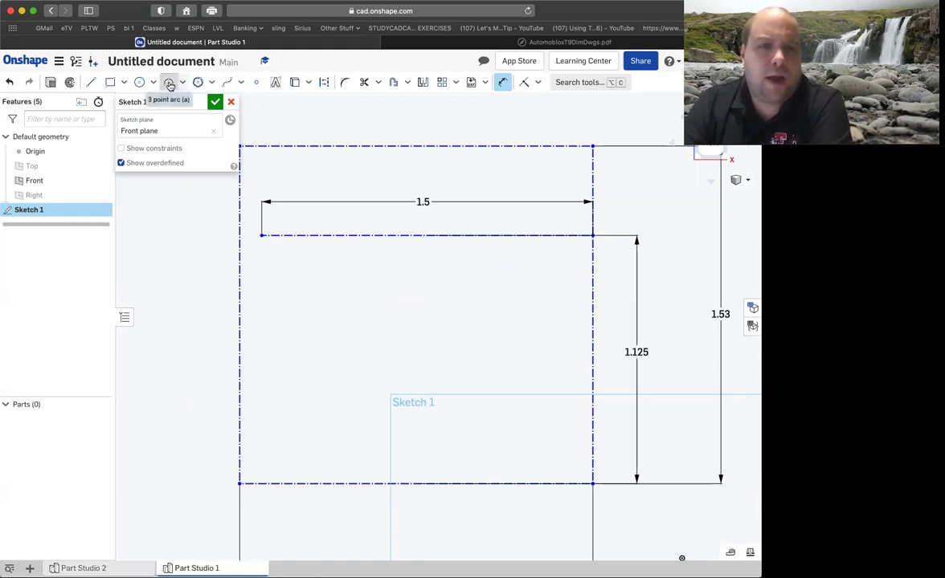
pyautogui.click(590, 148)
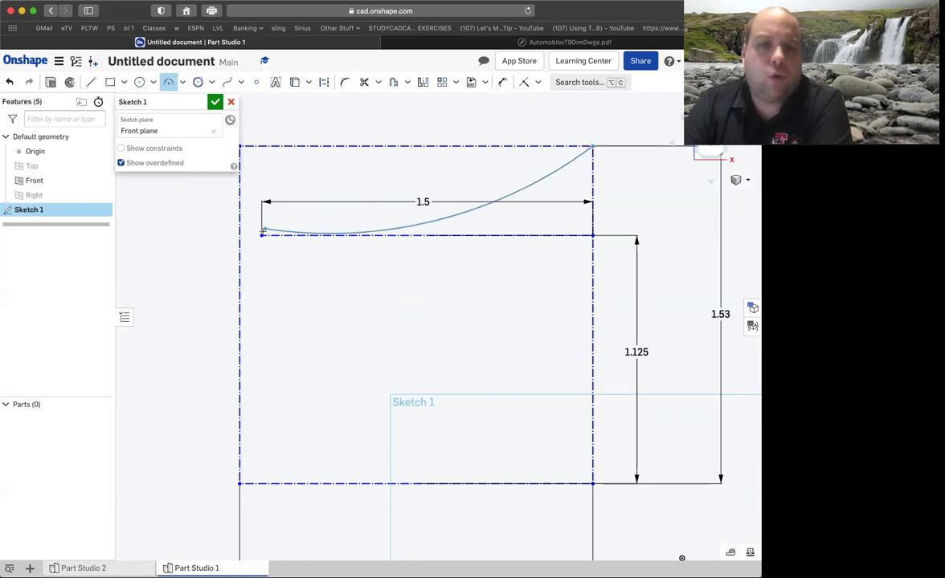
pyautogui.click(261, 235)
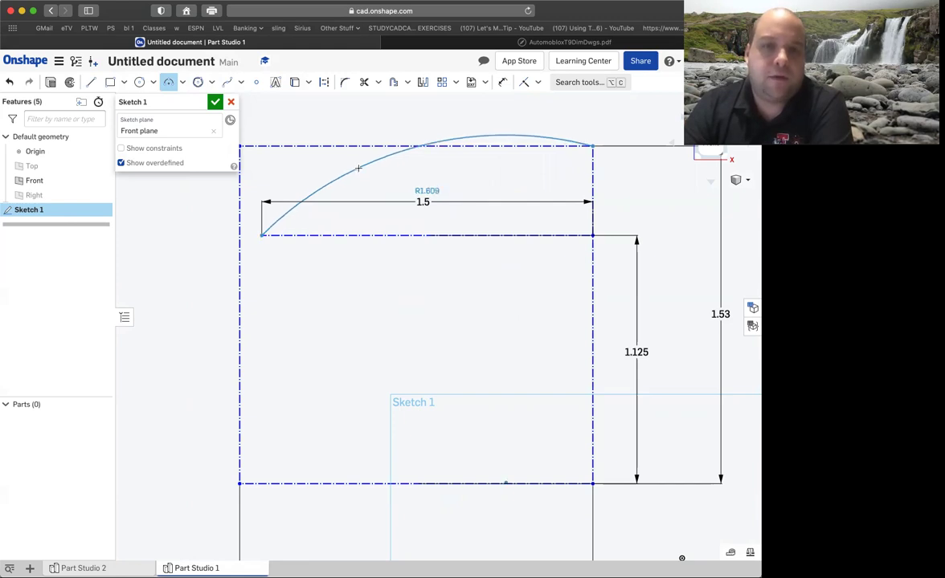
pyautogui.click(357, 167)
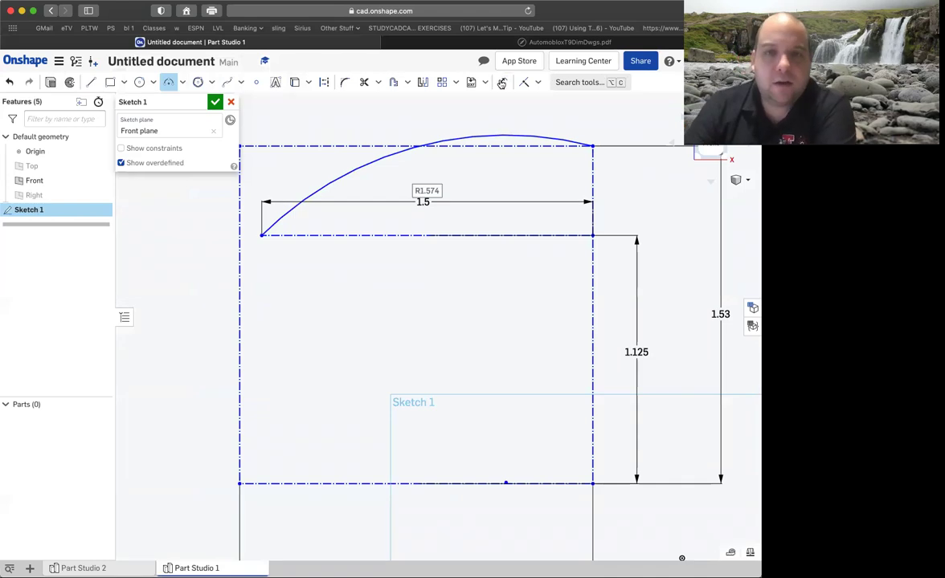
# Step: Check the upper arc's radius in the bumper drawing and set the sketched arc's radius to 5 in
pyautogui.click(489, 44)
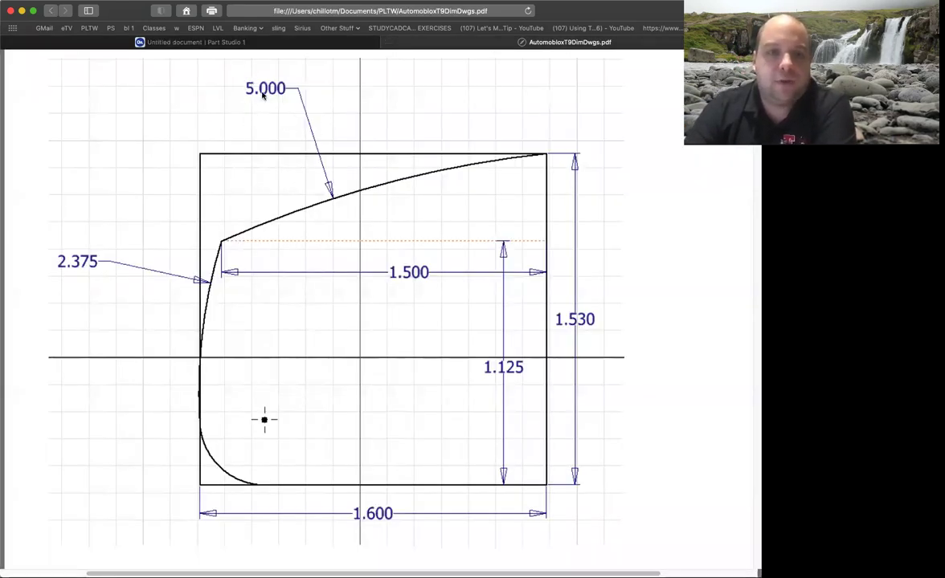
pyautogui.click(245, 41)
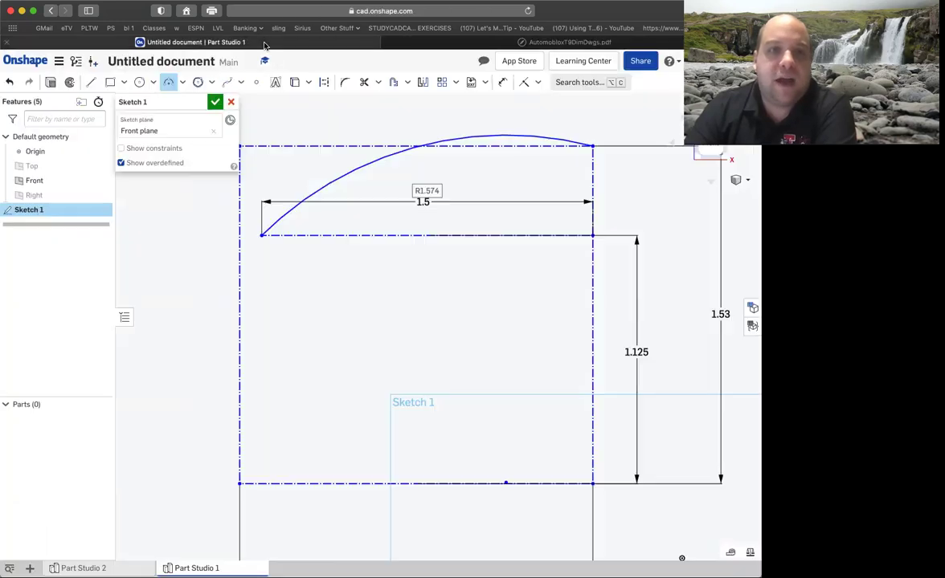
pyautogui.doubleClick(428, 193)
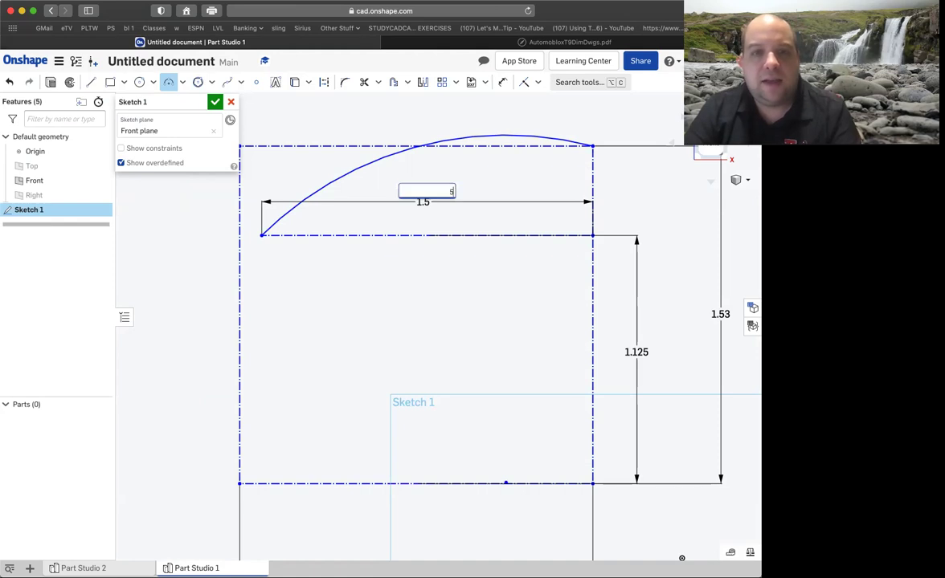
pyautogui.press('Return')
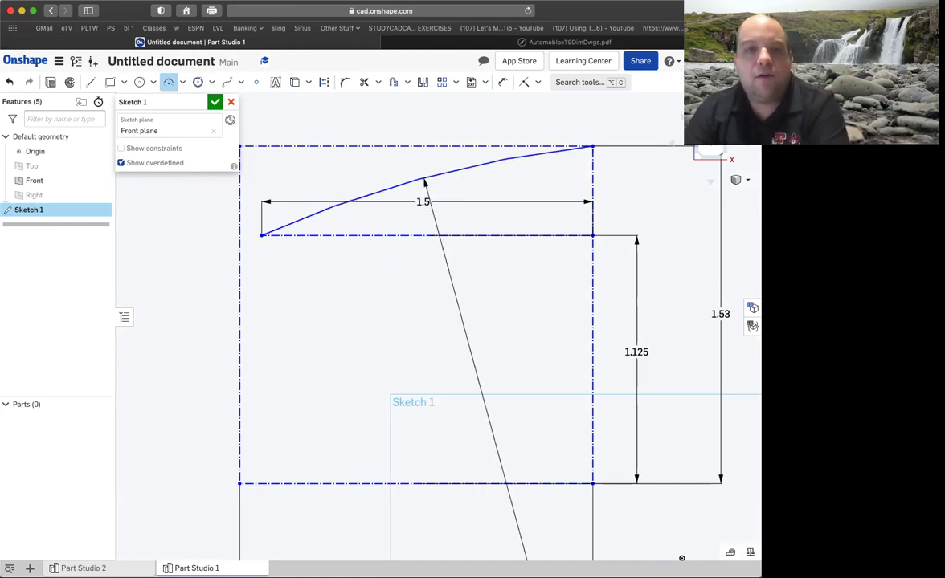
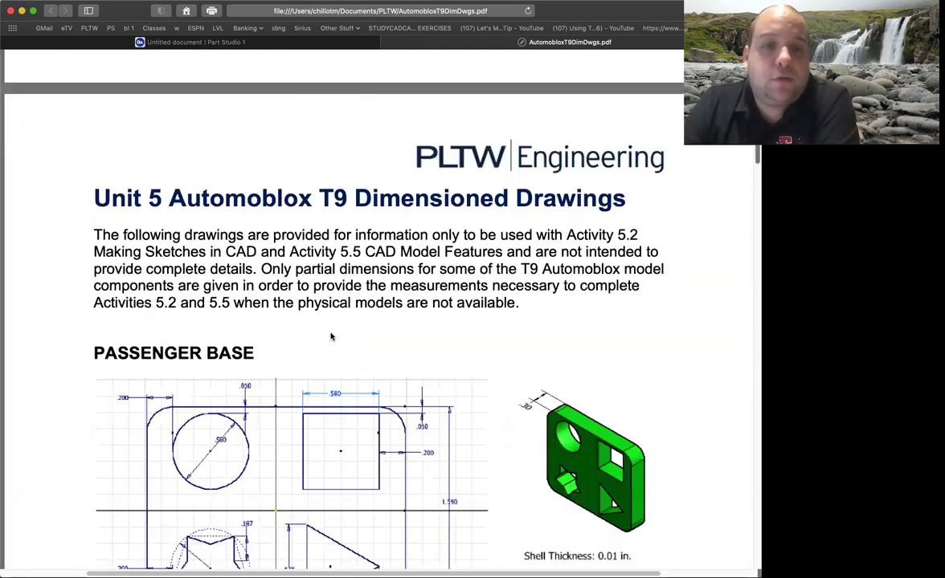
# Step: Check the front bumper views in the PDF, then place a sketch point about 0.23 in from the rectangle's left edge and 0.2 in above its bottom edge
pyautogui.scroll(-10, 335, 334)
pyautogui.scroll(-10, 336, 337)
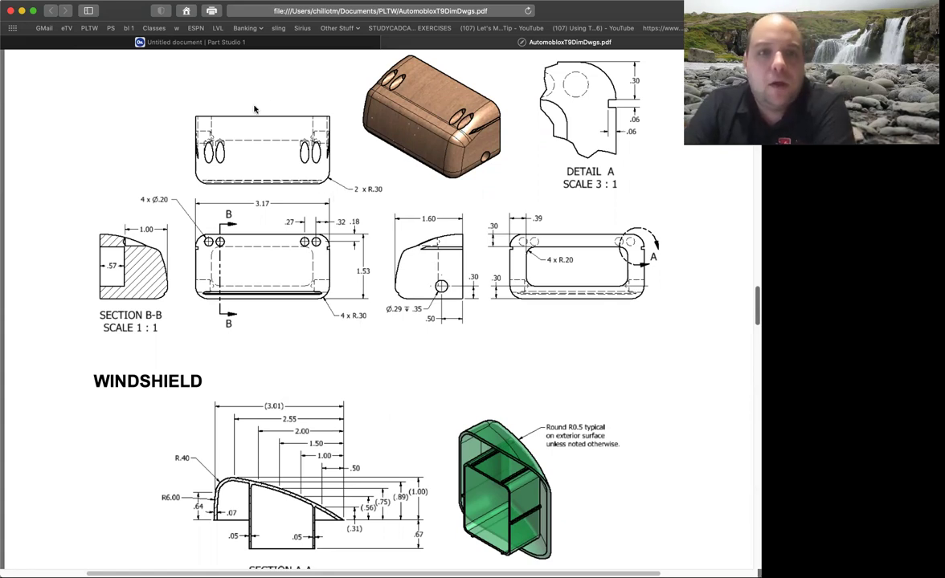
pyautogui.click(270, 43)
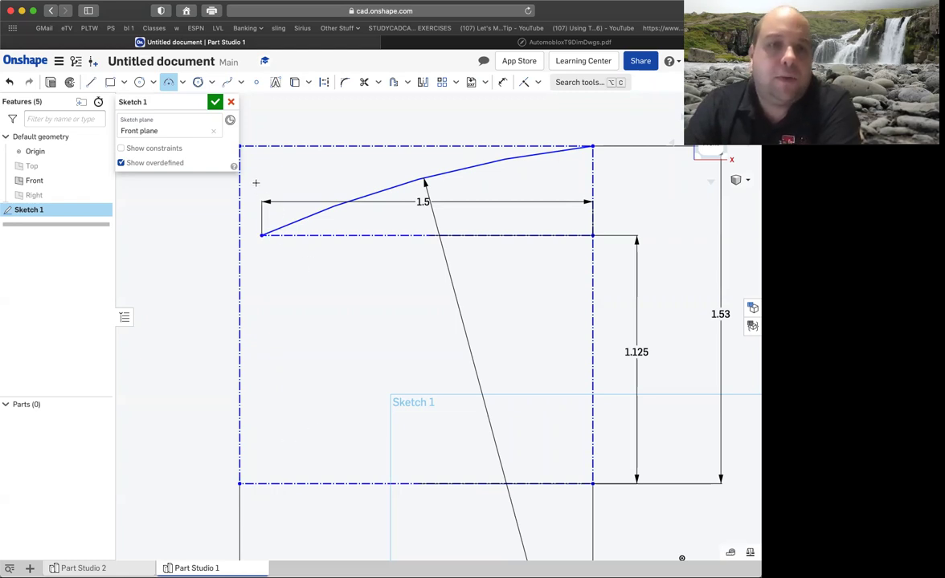
pyautogui.click(256, 82)
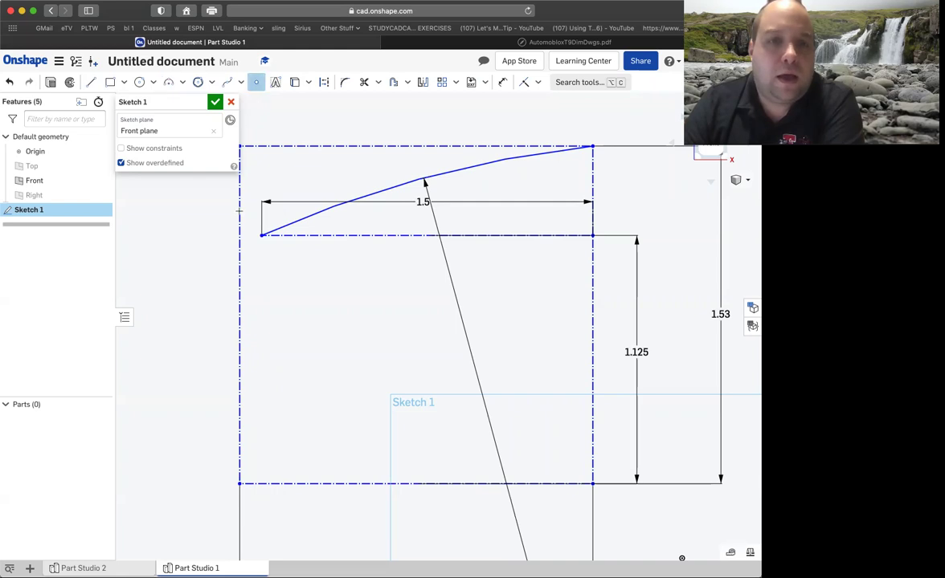
pyautogui.click(291, 439)
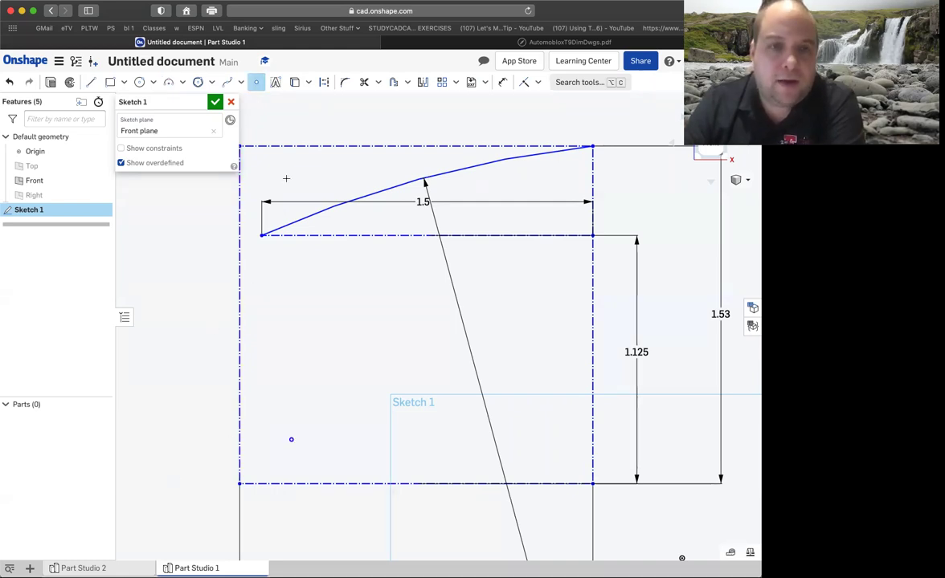
# Step: Dimension the sketch point 0.3 in from the rectangle's left edge and 0.3 in from its bottom edge
pyautogui.click(502, 83)
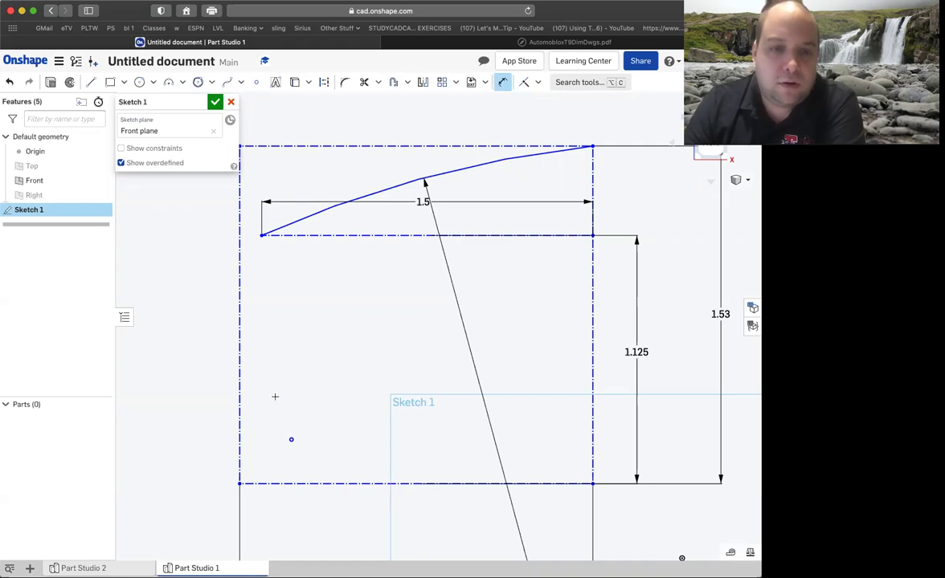
pyautogui.click(239, 440)
pyautogui.click(261, 410)
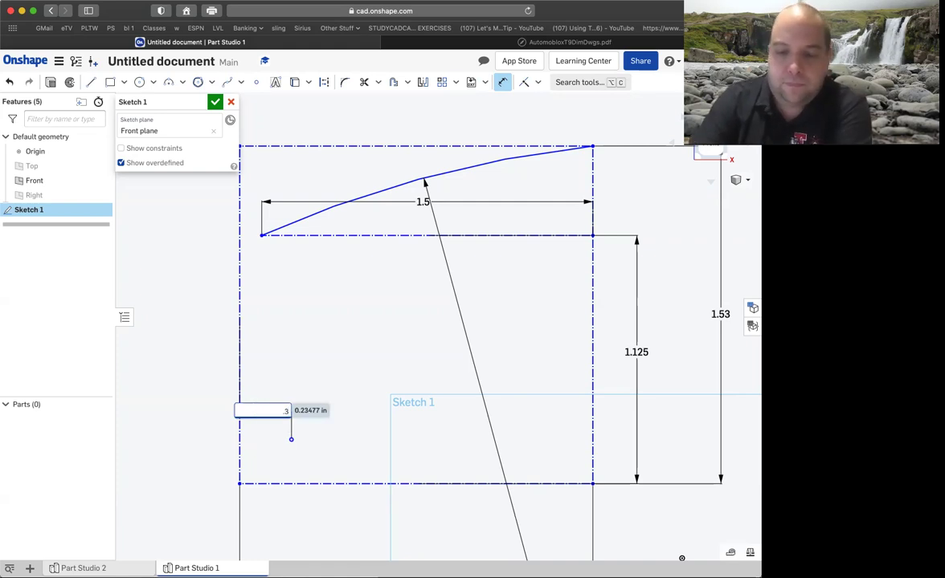
pyautogui.press('Return')
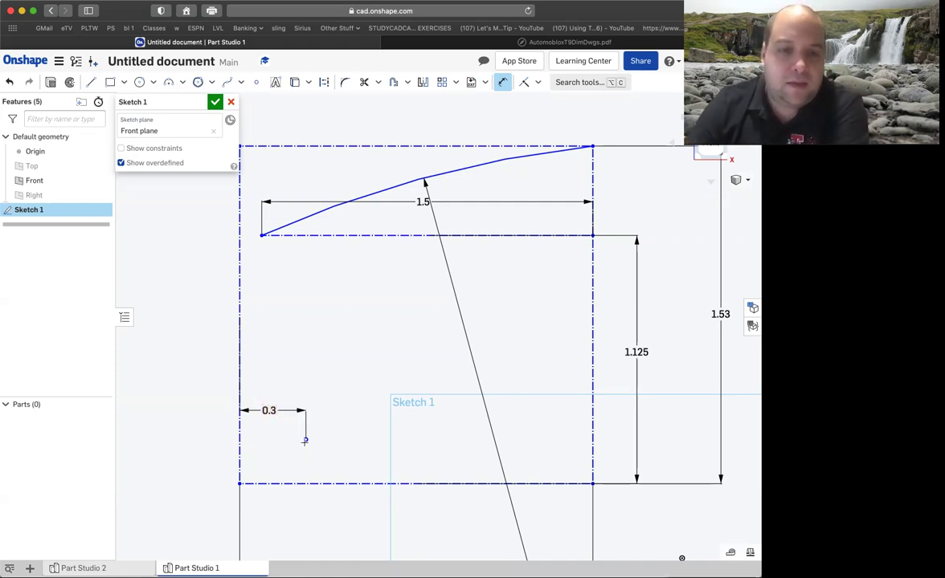
pyautogui.click(306, 483)
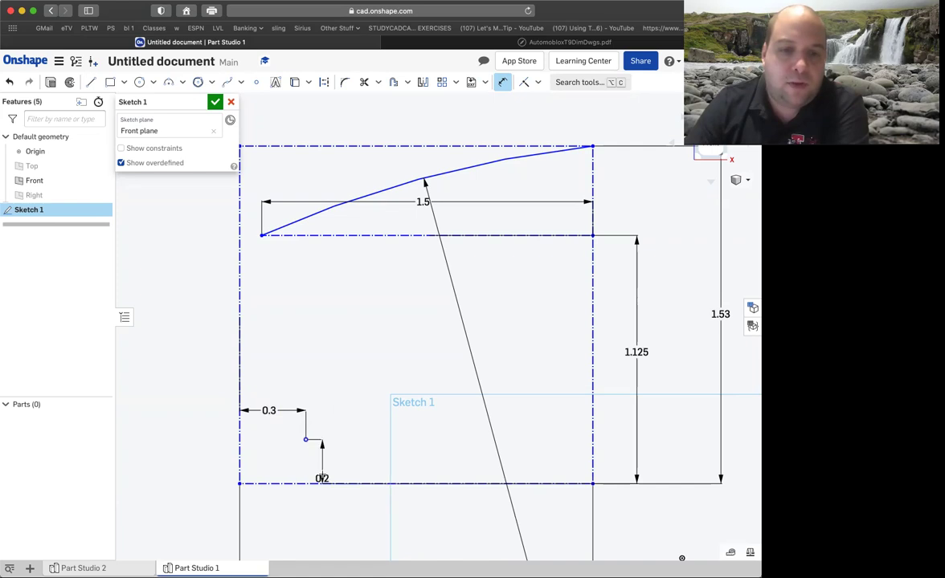
pyautogui.click(325, 469)
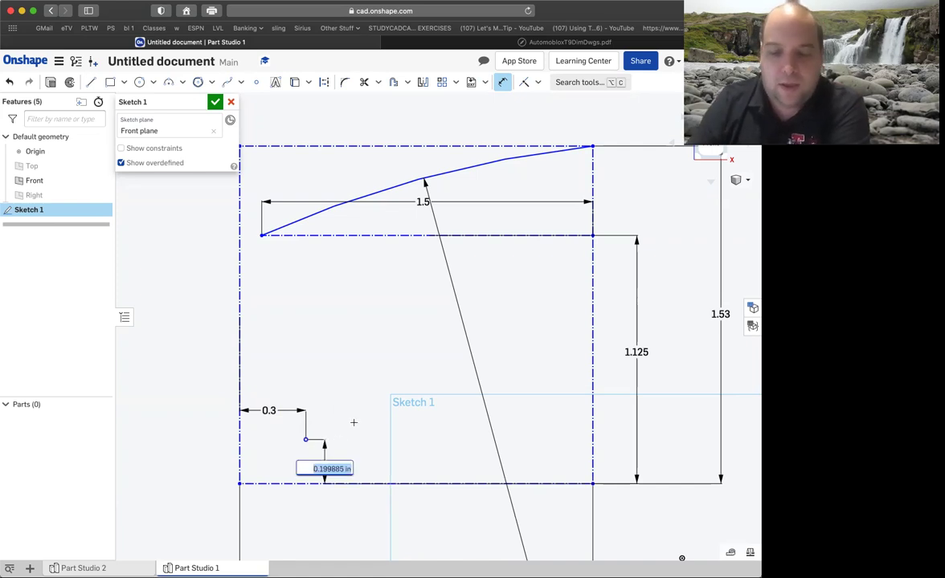
pyautogui.press('BackSpace')
pyautogui.press('Return')
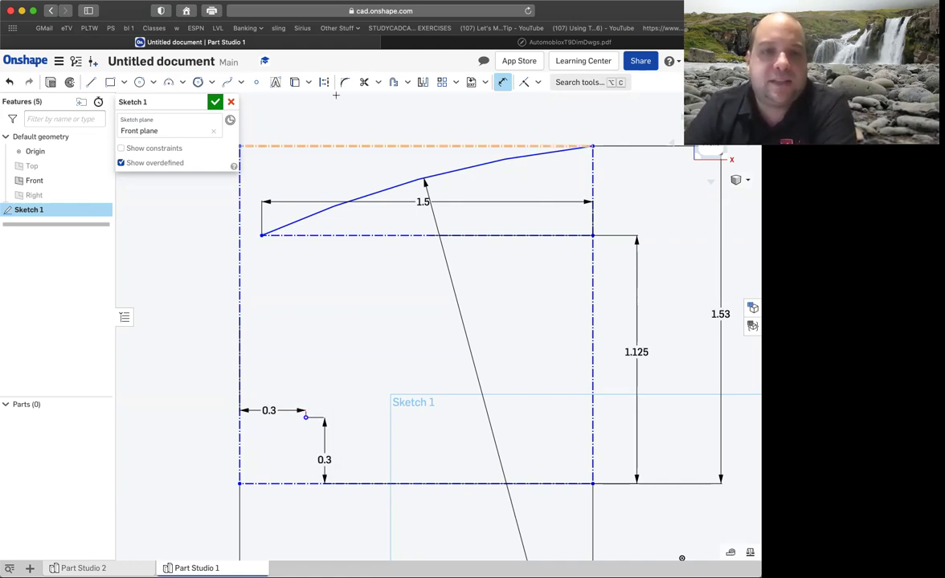
pyautogui.click(169, 85)
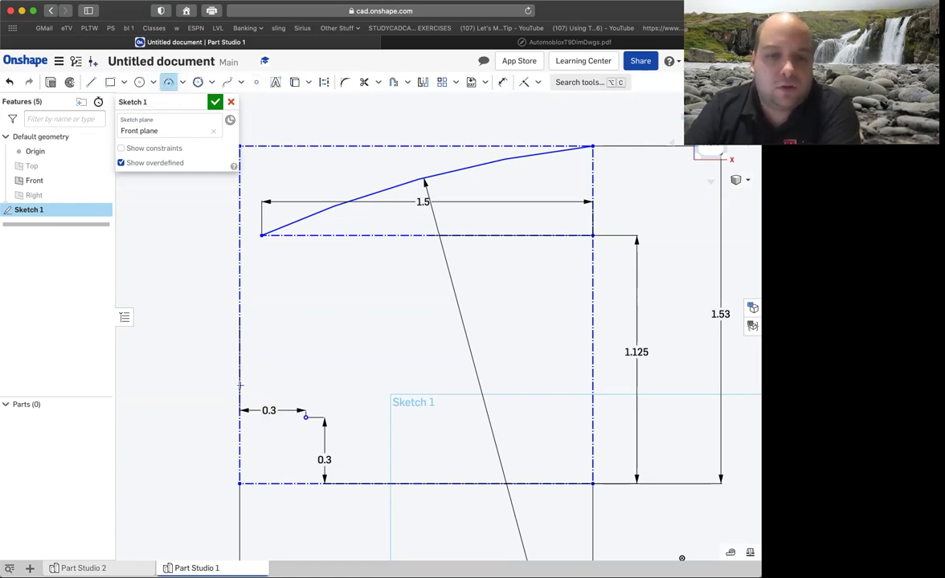
pyautogui.click(304, 417)
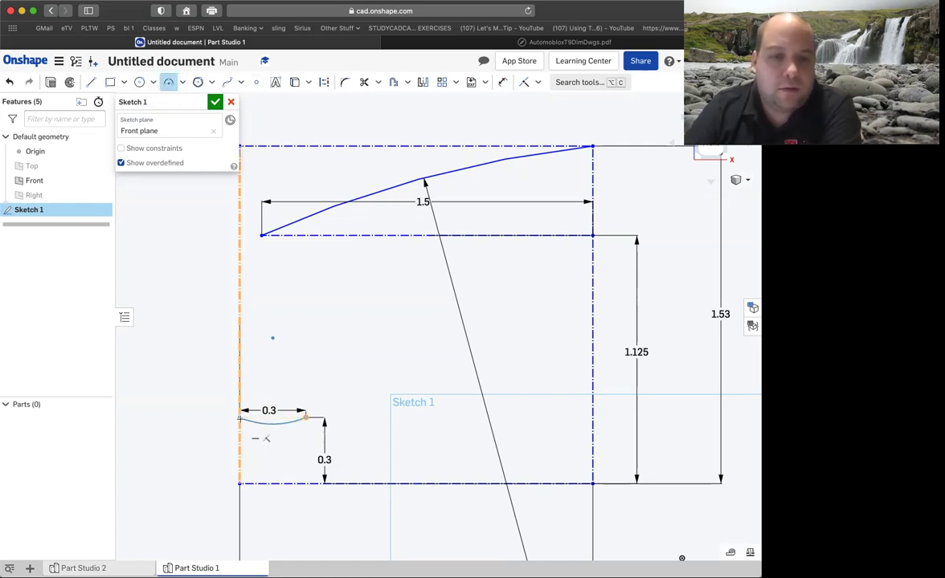
pyautogui.click(363, 391)
pyautogui.press('Escape')
pyautogui.press('Escape')
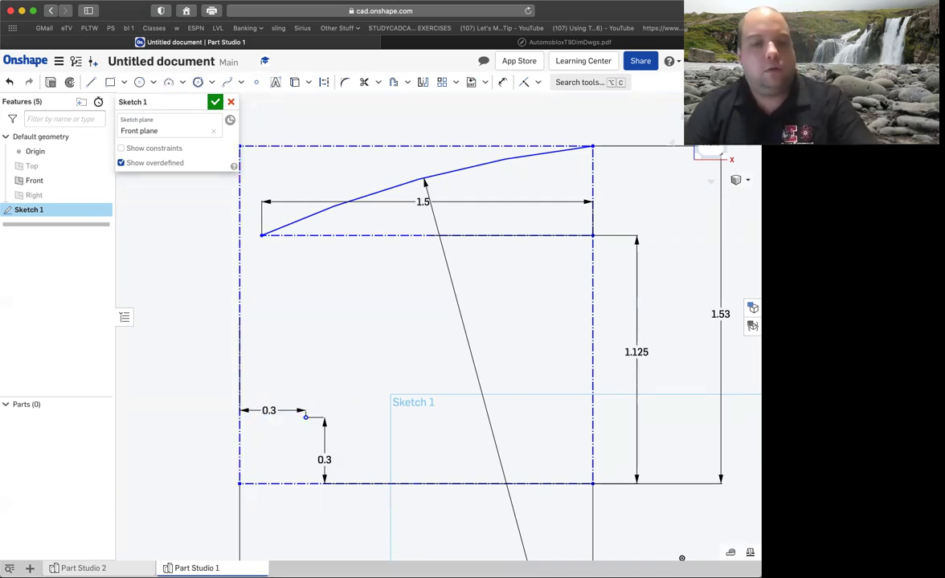
# Step: Try a center point arc around the sketch point from the rectangle's left edge to its bottom edge, and undo it
pyautogui.click(183, 84)
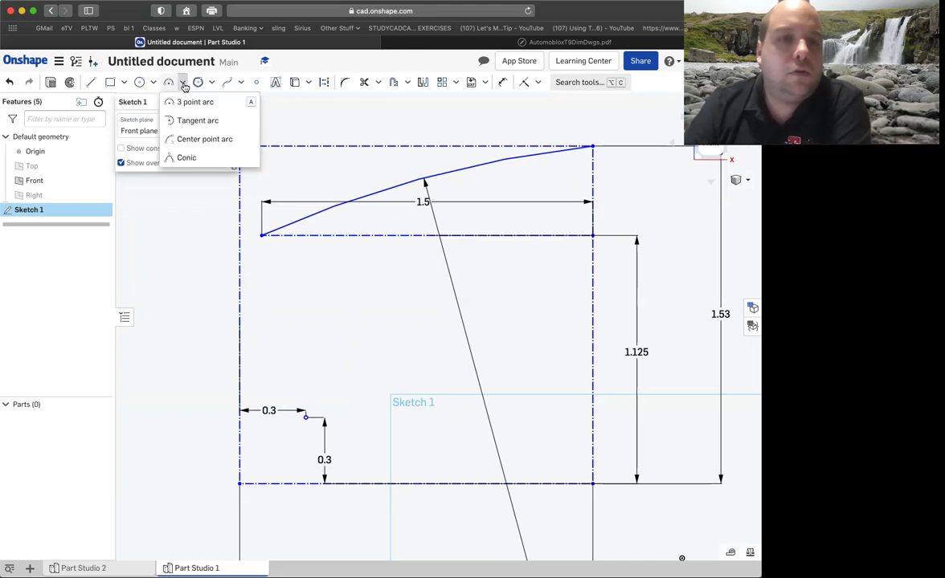
pyautogui.click(203, 140)
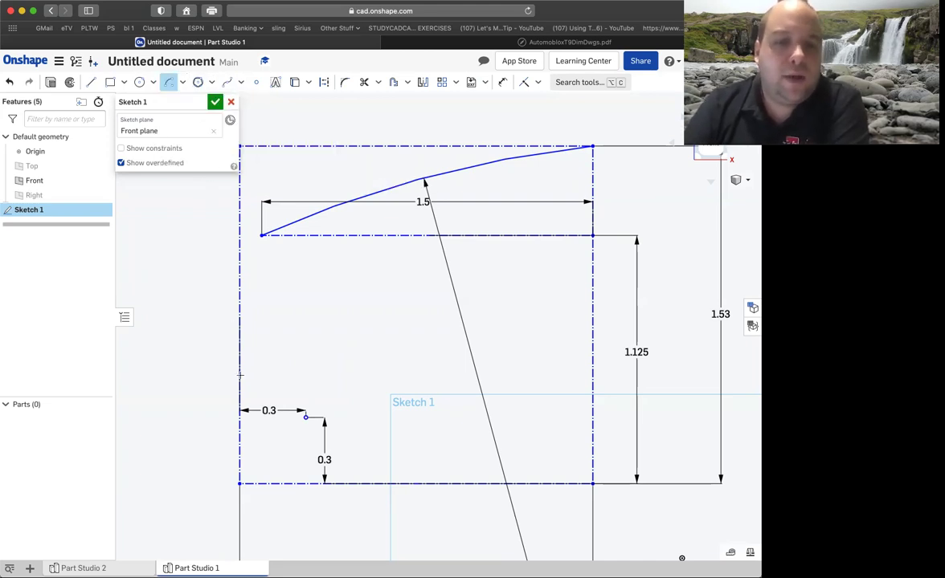
pyautogui.click(305, 417)
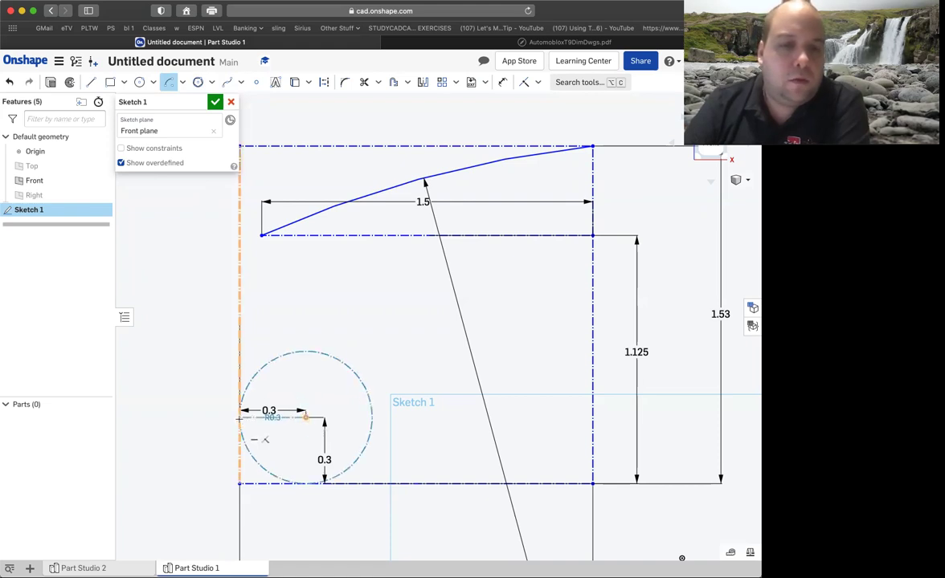
pyautogui.click(239, 418)
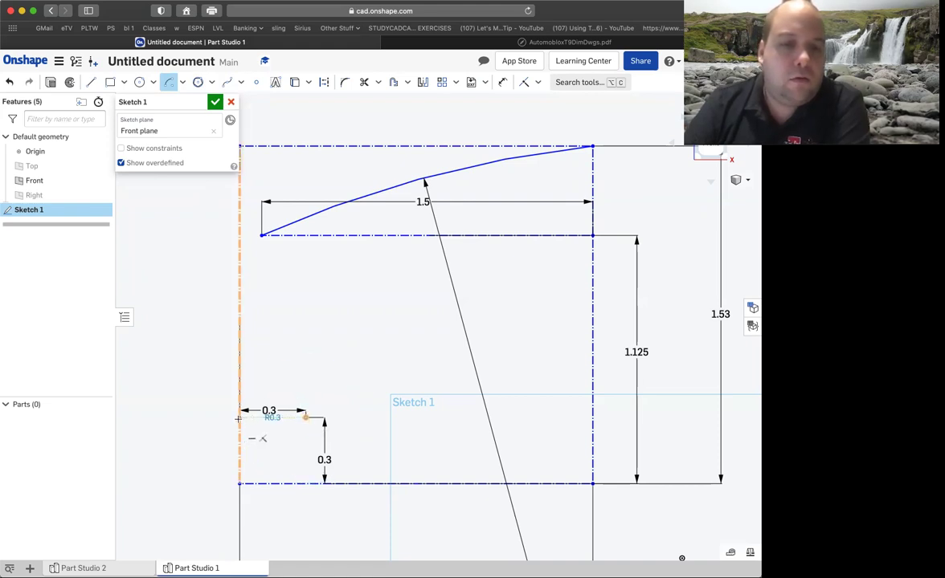
pyautogui.click(305, 482)
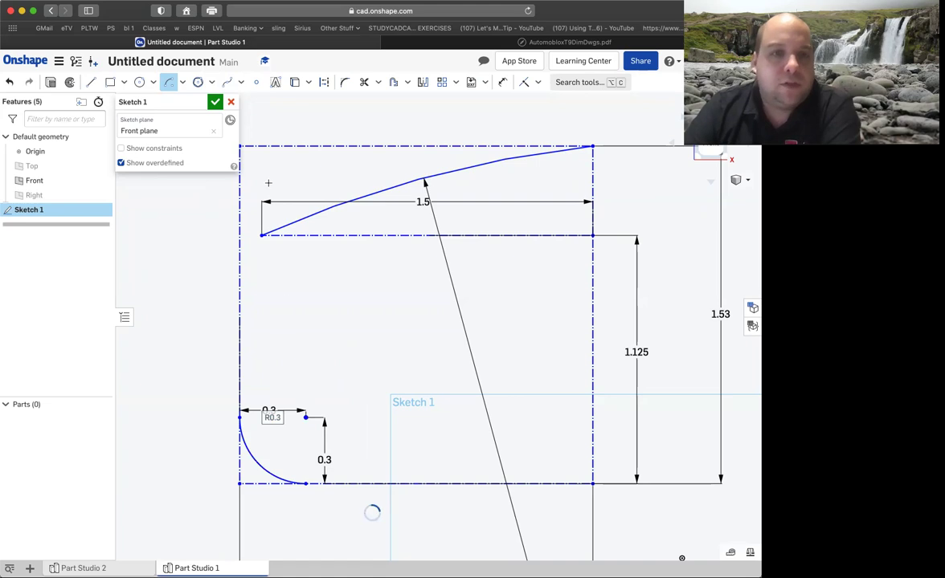
pyautogui.click(8, 84)
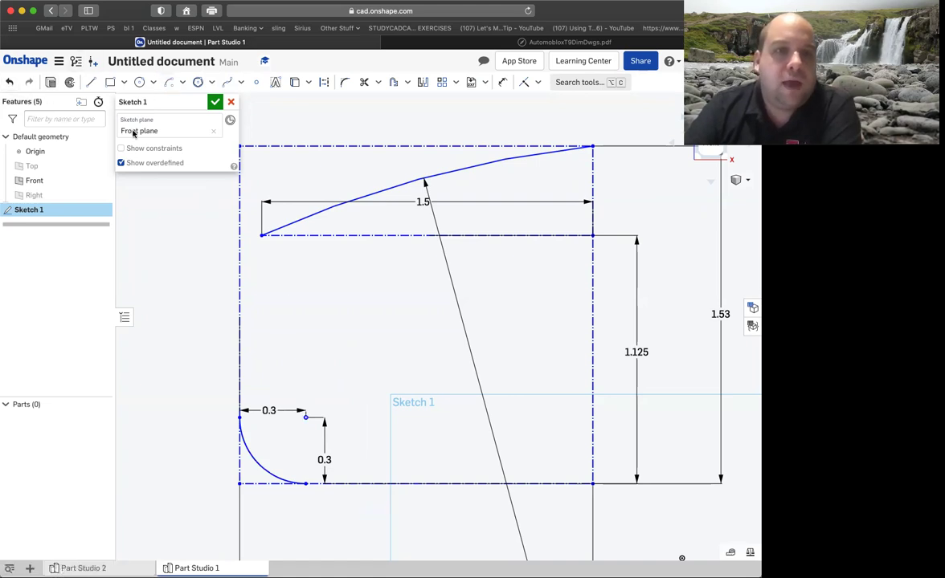
# Step: Sketch a 0.3 in radius center point arc around the sketch point, from the rectangle's left edge down to its bottom edge
pyautogui.click(183, 82)
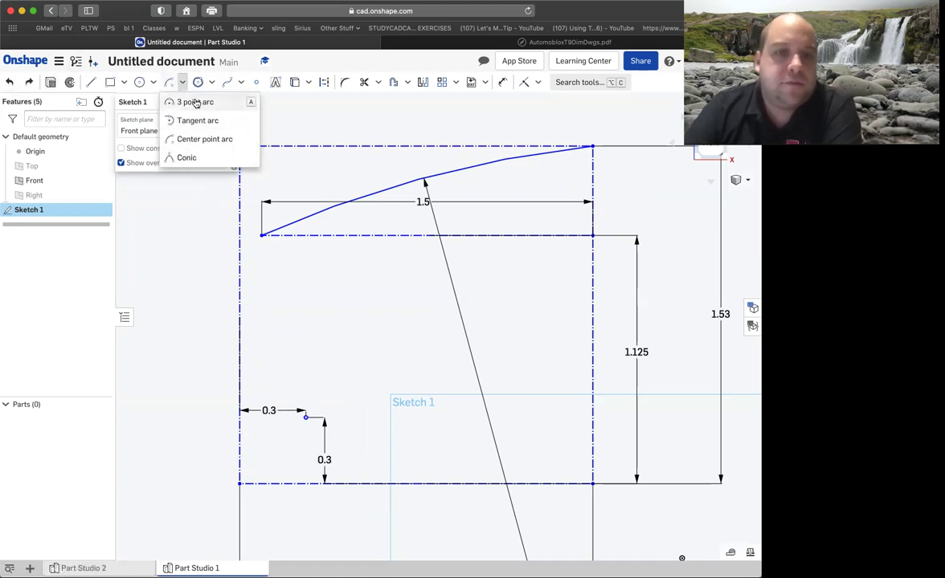
pyautogui.click(204, 141)
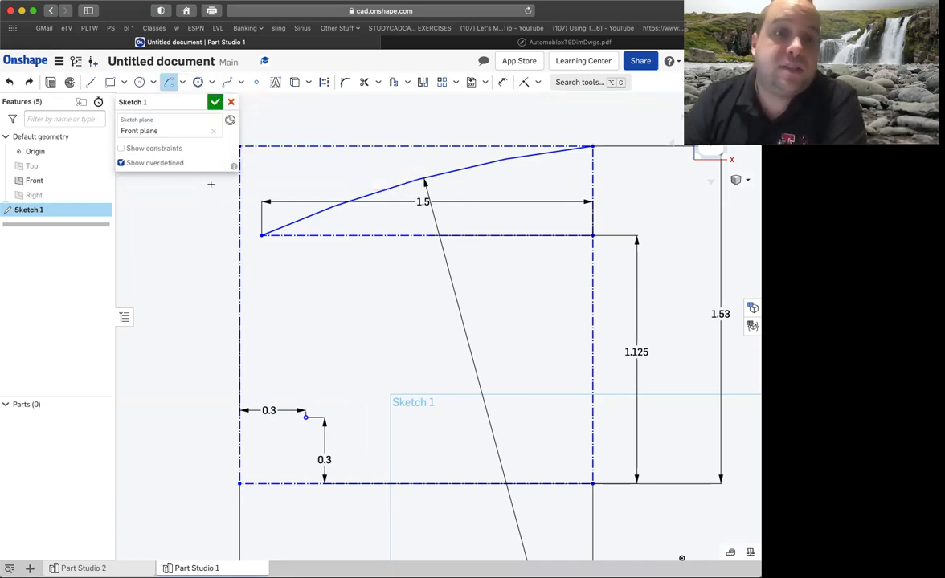
pyautogui.click(306, 417)
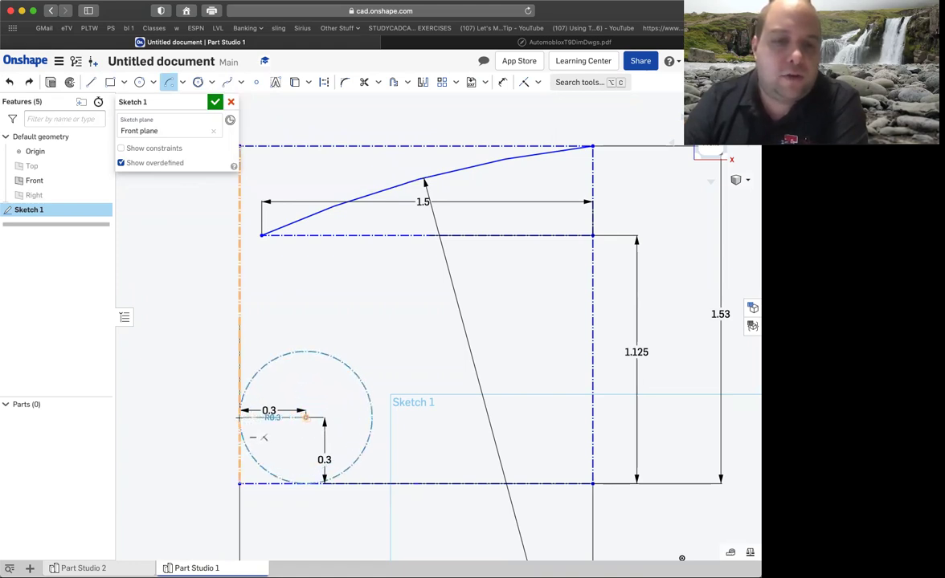
pyautogui.click(239, 418)
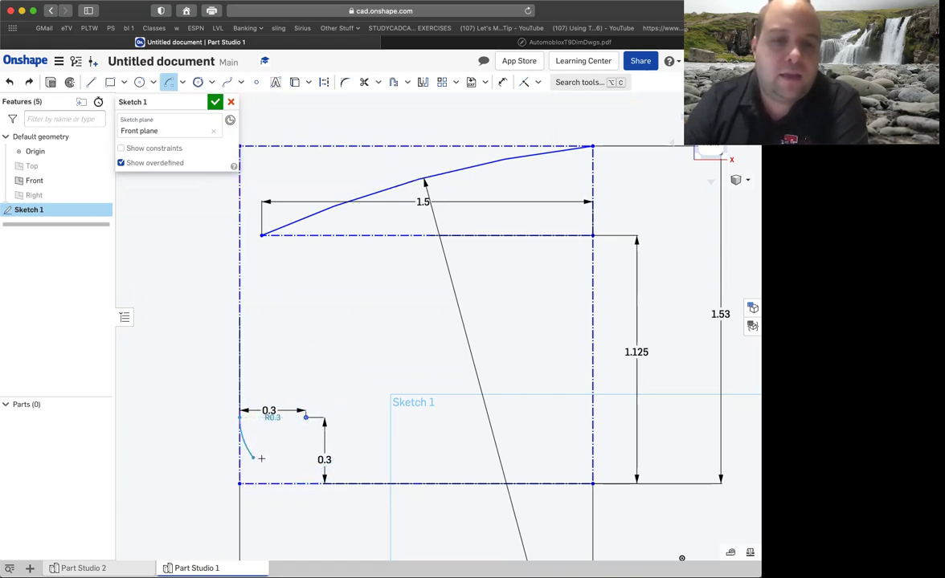
pyautogui.click(305, 484)
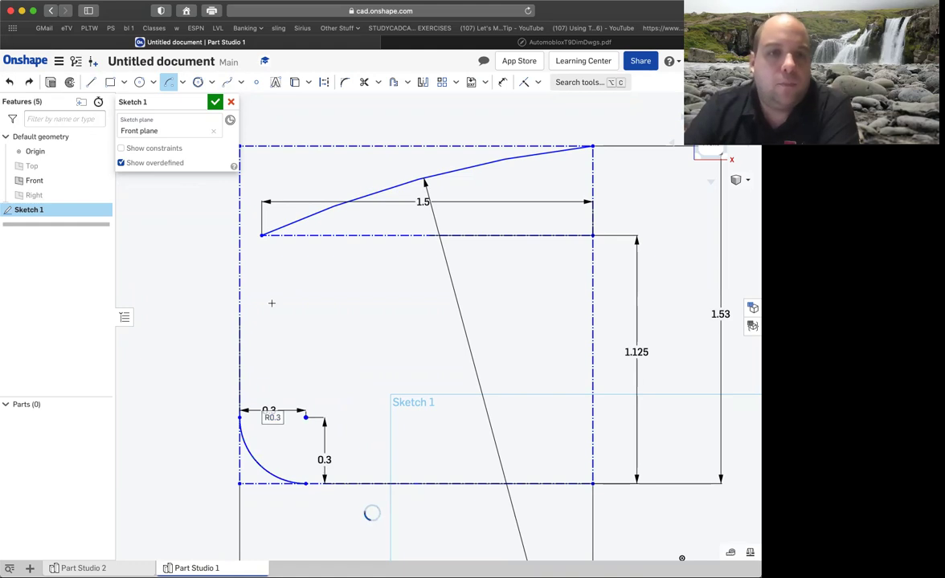
# Step: Sketch a 3 point arc from the construction line's left endpoint to the corner arc's upper end, bulging outward, with a radius of 2.375 in
pyautogui.click(182, 82)
pyautogui.click(185, 104)
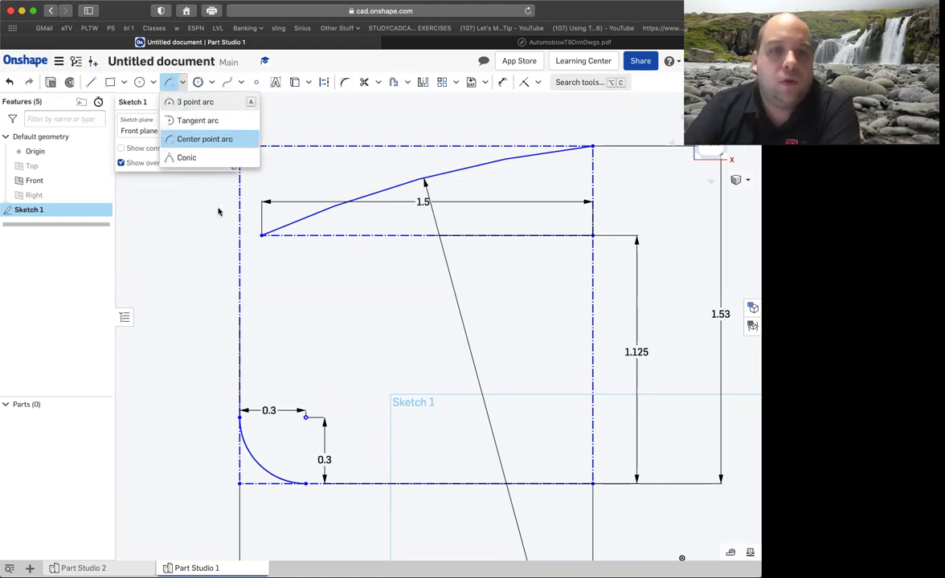
pyautogui.click(262, 234)
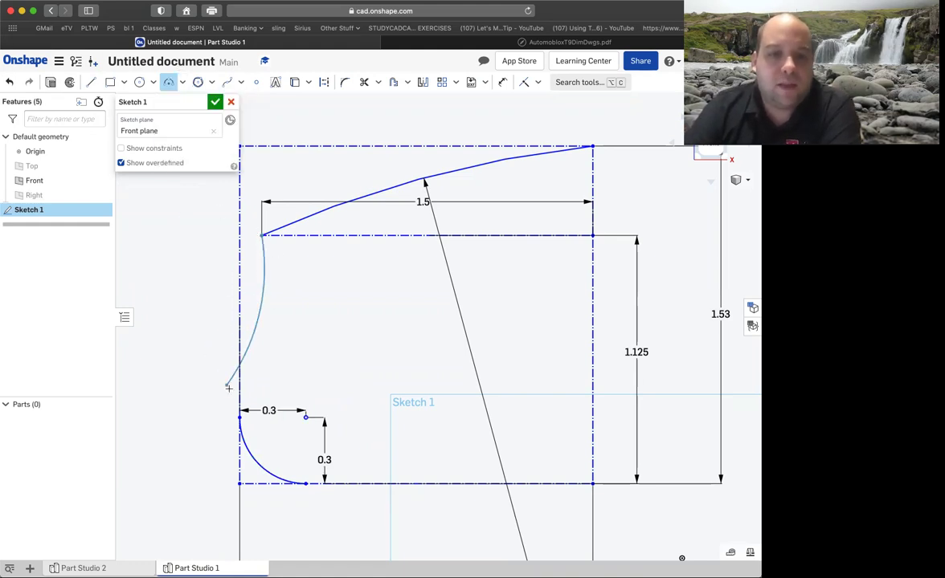
pyautogui.click(232, 409)
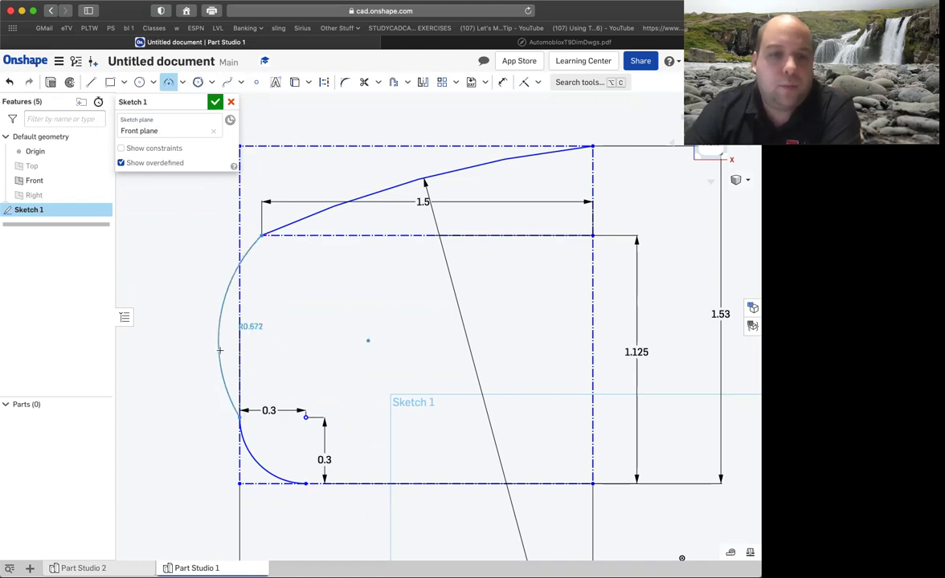
pyautogui.click(214, 321)
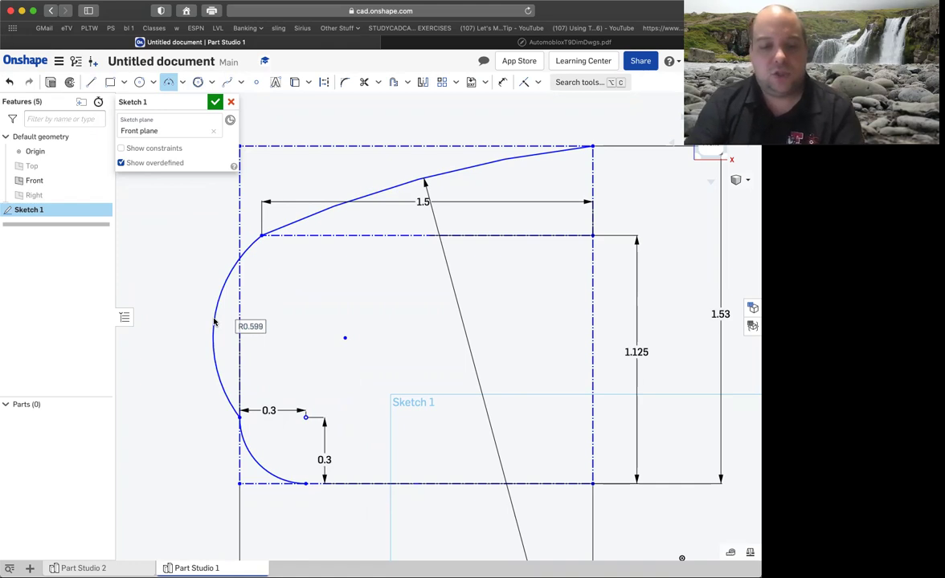
pyautogui.write('2.375')
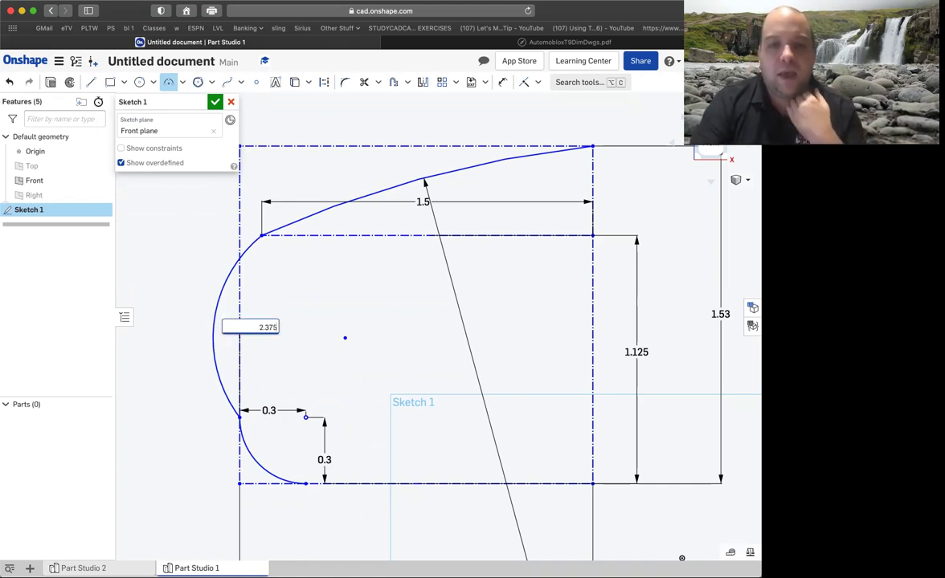
pyautogui.press('Return')
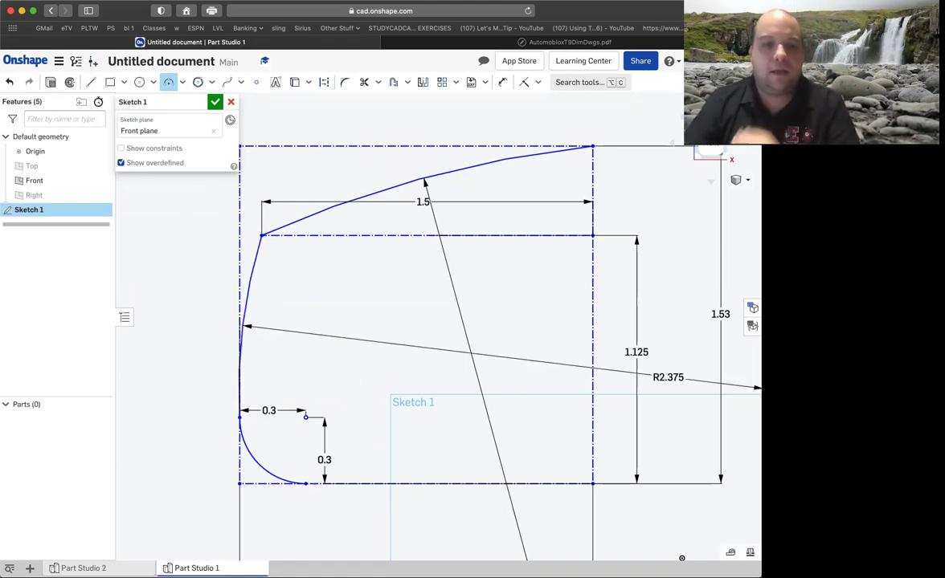
# Step: Check the bumper profile in the PDF, then complete the sketch with lines from the corner arc along the rectangle's bottom and right edges
pyautogui.click(385, 43)
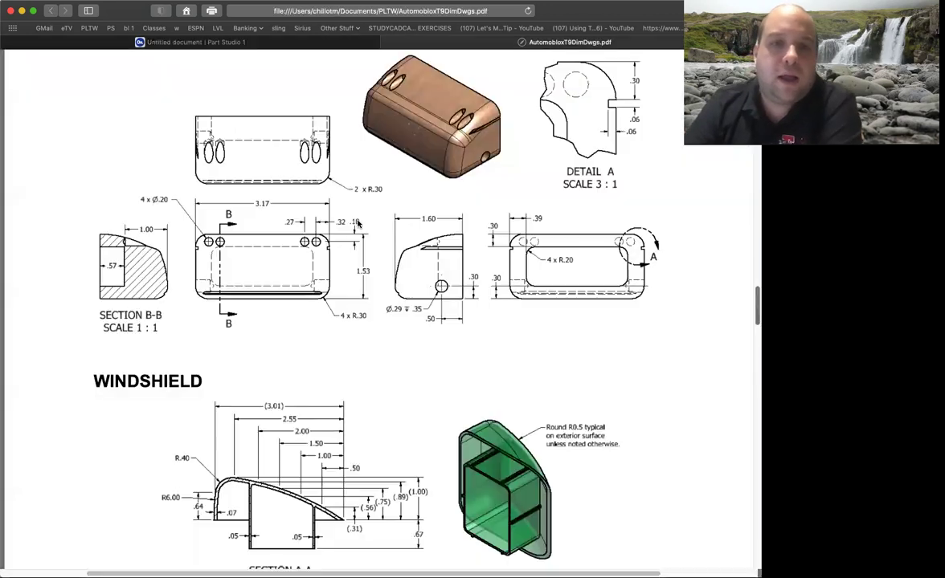
pyautogui.scroll(15, 355, 84)
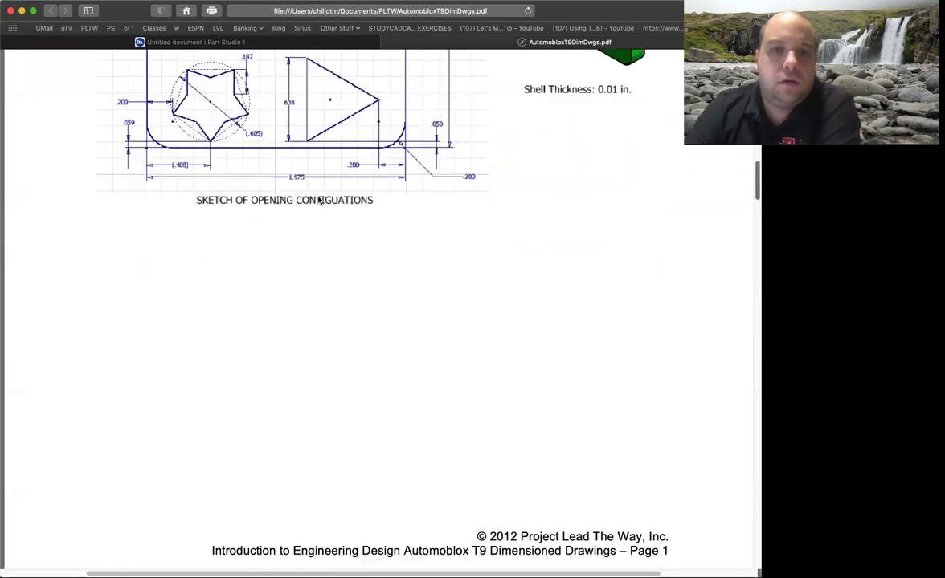
pyautogui.scroll(-5, 319, 200)
pyautogui.scroll(10, 320, 200)
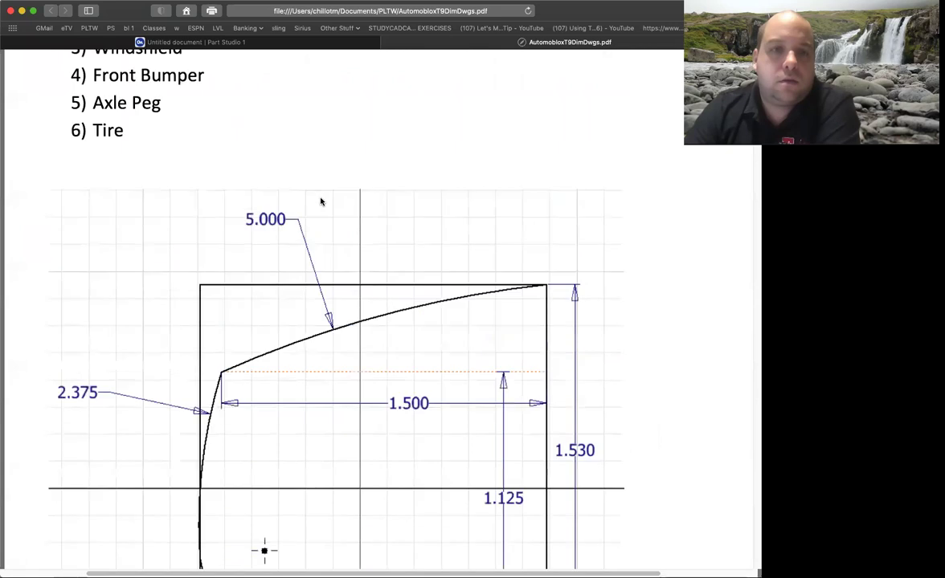
pyautogui.scroll(-1, 319, 202)
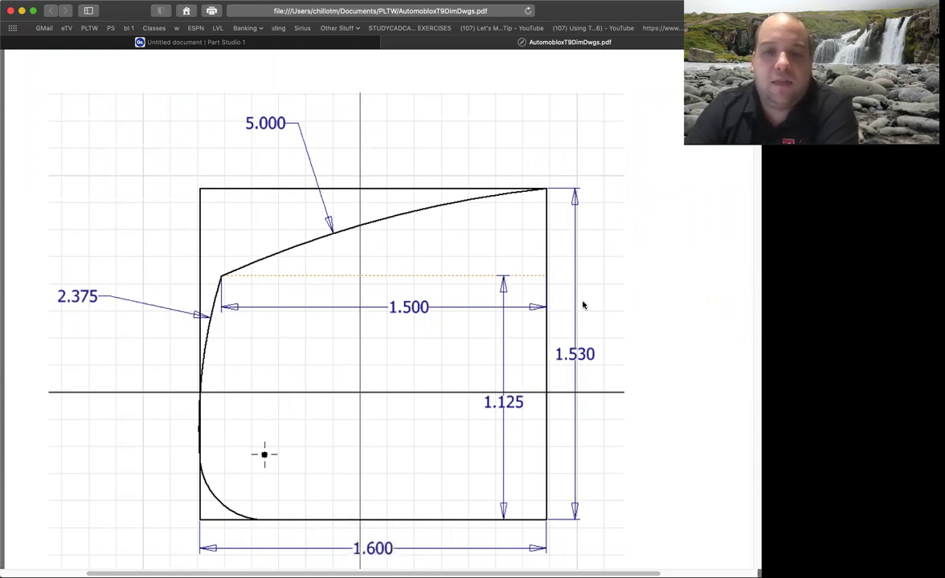
pyautogui.click(279, 42)
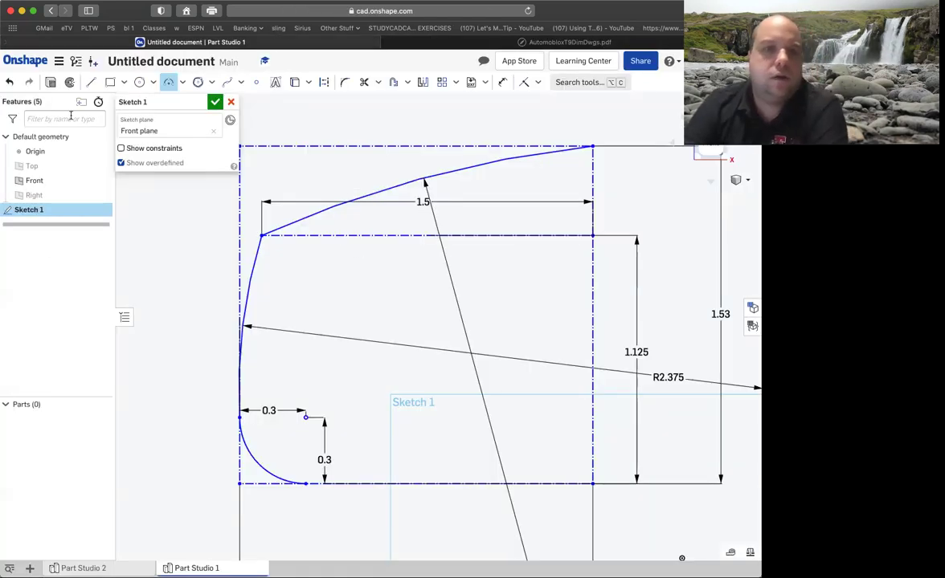
pyautogui.press('l')
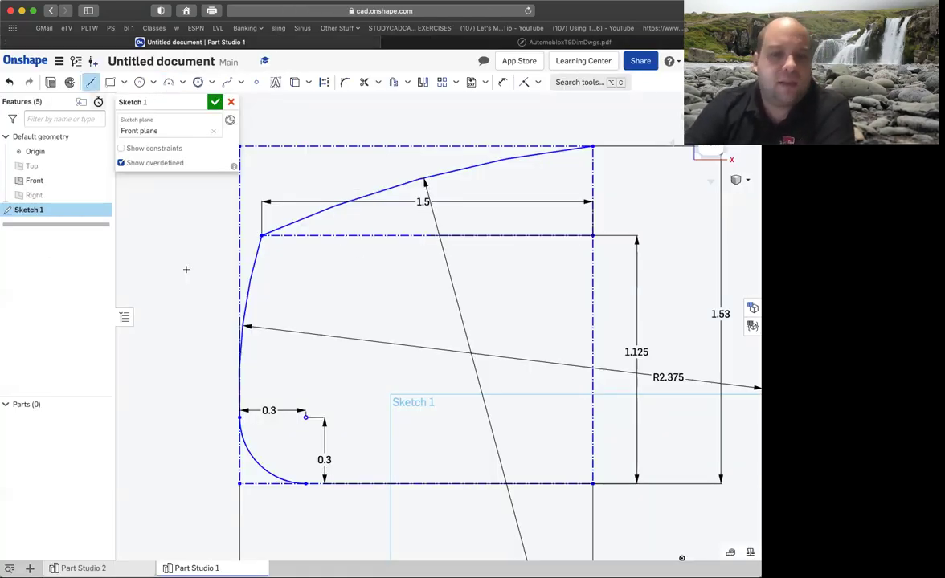
pyautogui.click(305, 483)
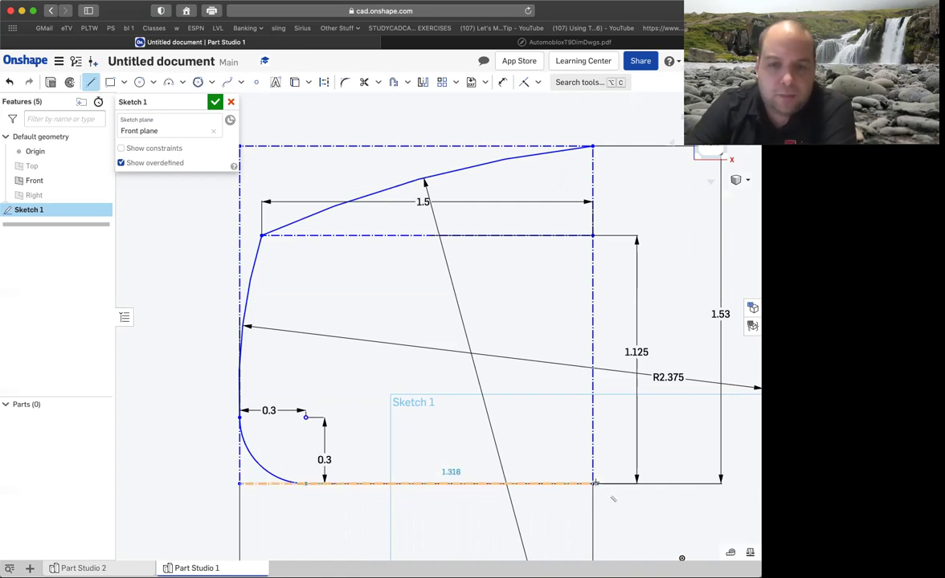
pyautogui.click(593, 483)
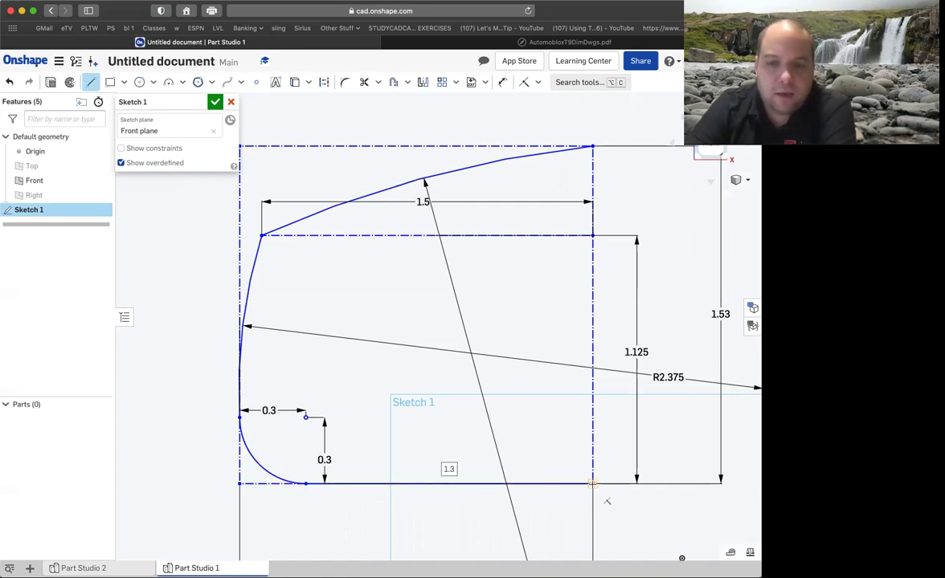
pyautogui.click(593, 148)
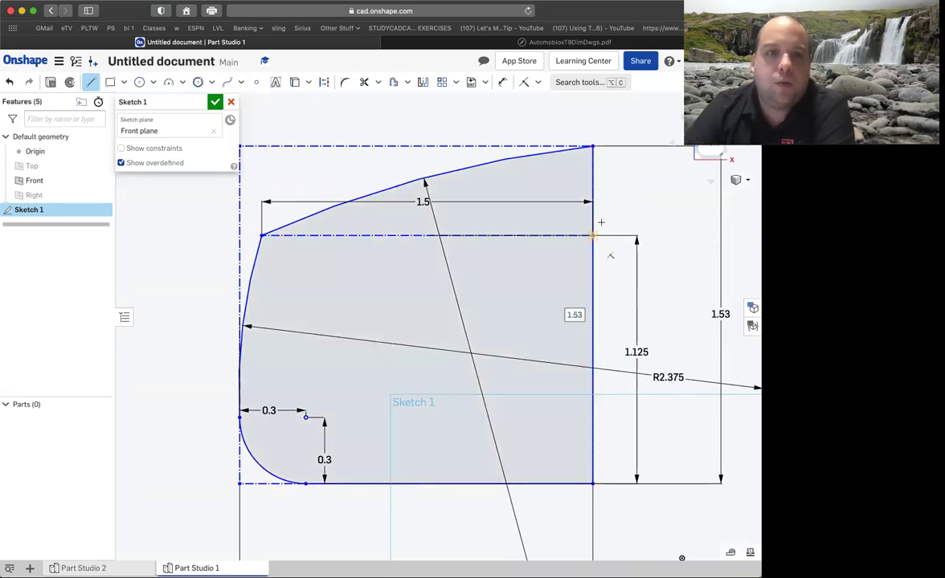
pyautogui.click(215, 105)
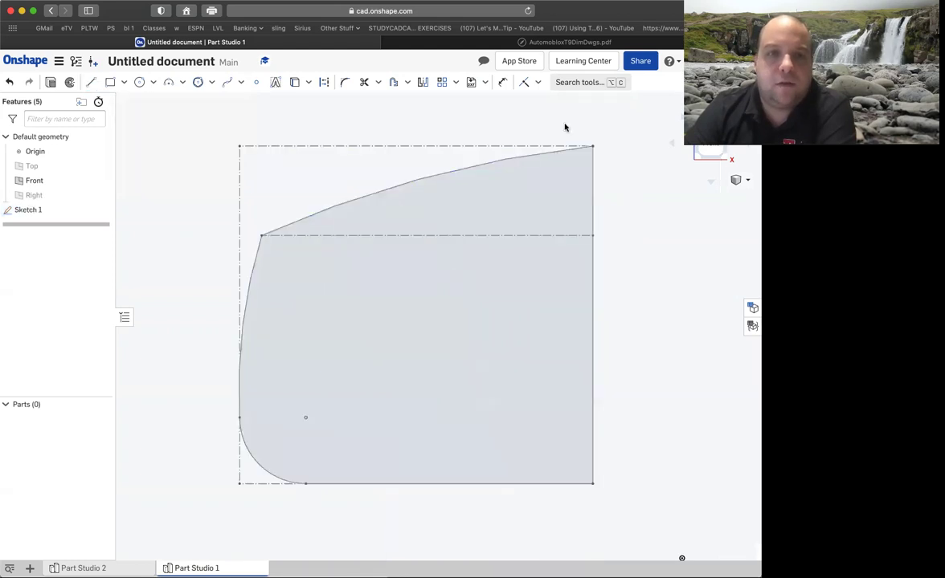
# Step: Extrude the closed bumper profile region as a new solid with the Symmetric end type
pyautogui.moveTo(563, 127)
pyautogui.mouseDown(button='right')
pyautogui.moveTo(557, 439)
pyautogui.moveTo(499, 249)
pyautogui.mouseUp(button='right')
pyautogui.scroll(-3, 500, 249)
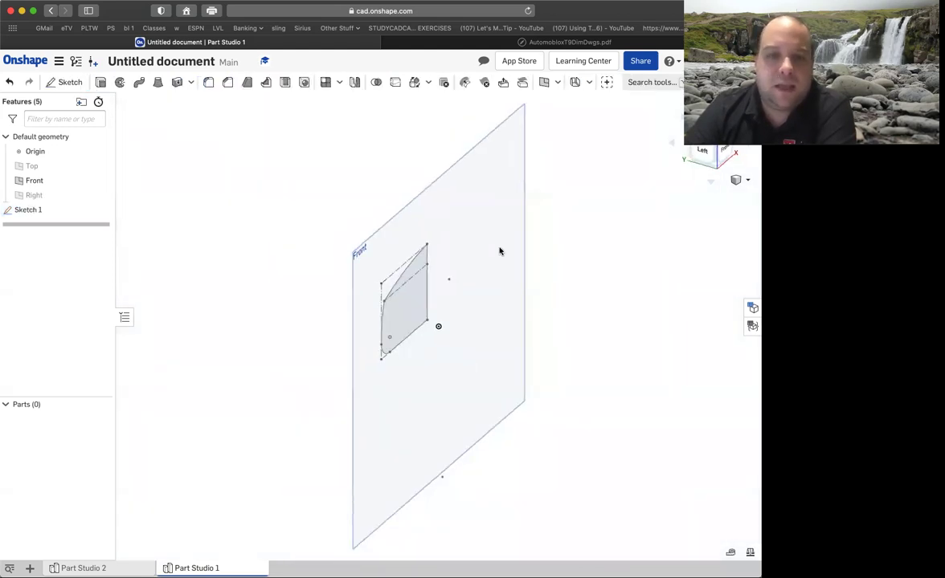
pyautogui.scroll(5, 409, 314)
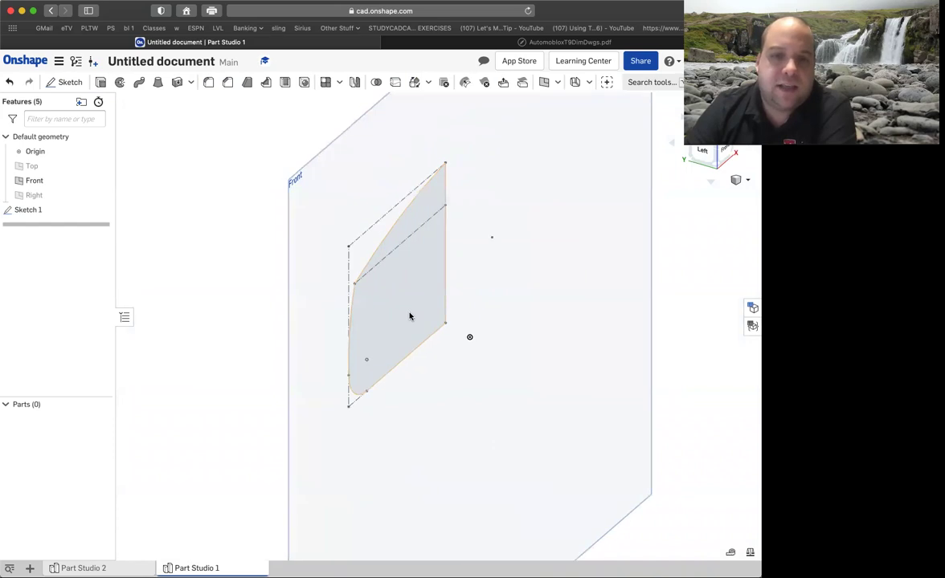
pyautogui.scroll(-1, 411, 315)
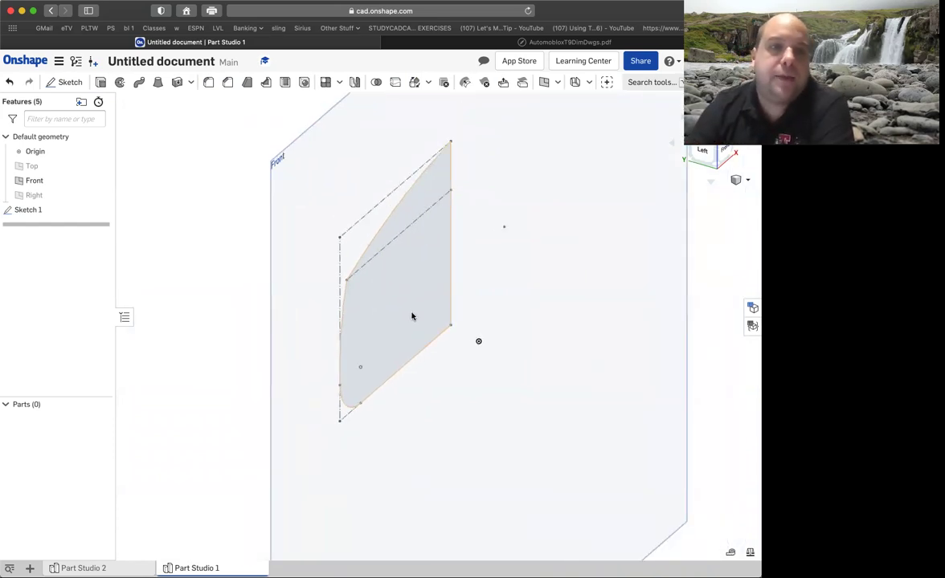
pyautogui.click(100, 82)
pyautogui.click(394, 300)
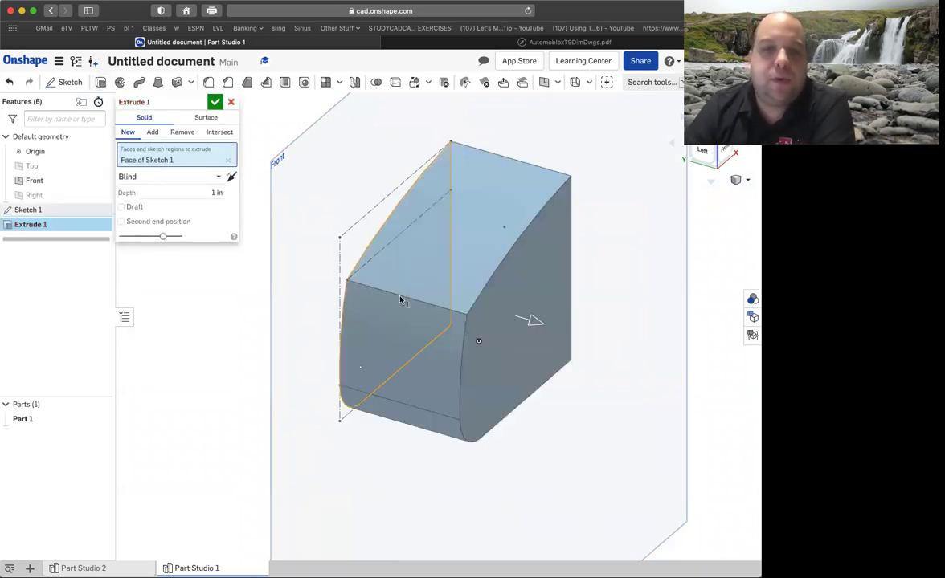
pyautogui.scroll(-5, 426, 313)
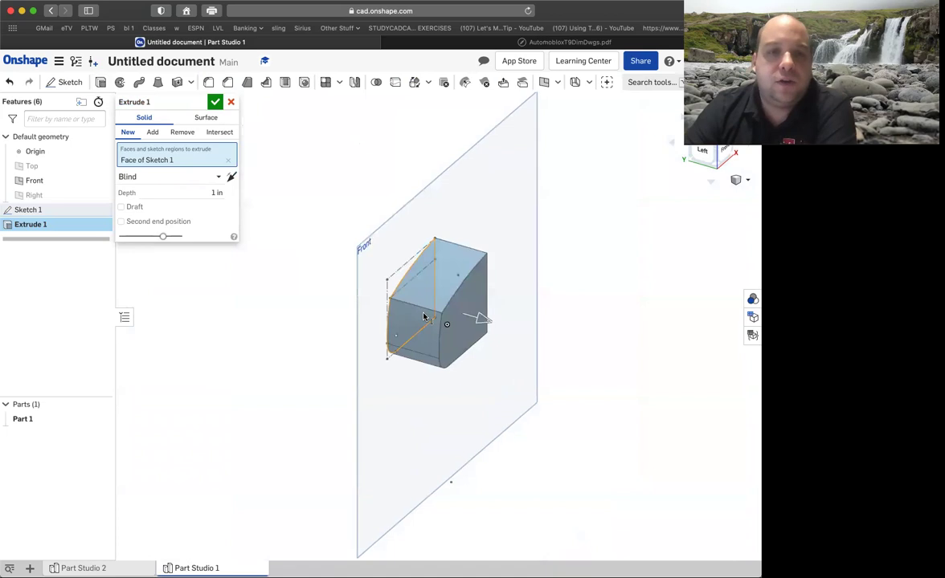
pyautogui.scroll(-3, 423, 316)
pyautogui.scroll(3, 423, 315)
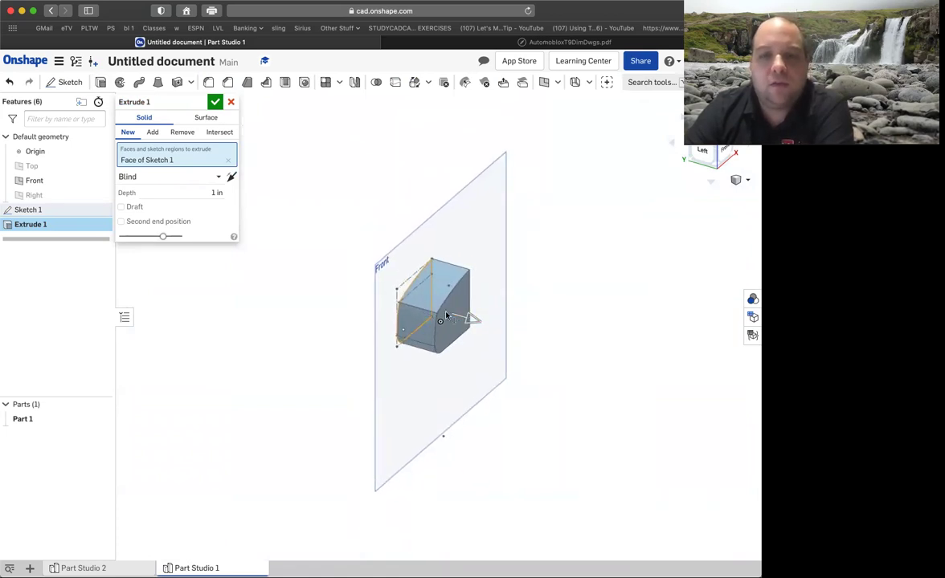
pyautogui.click(217, 179)
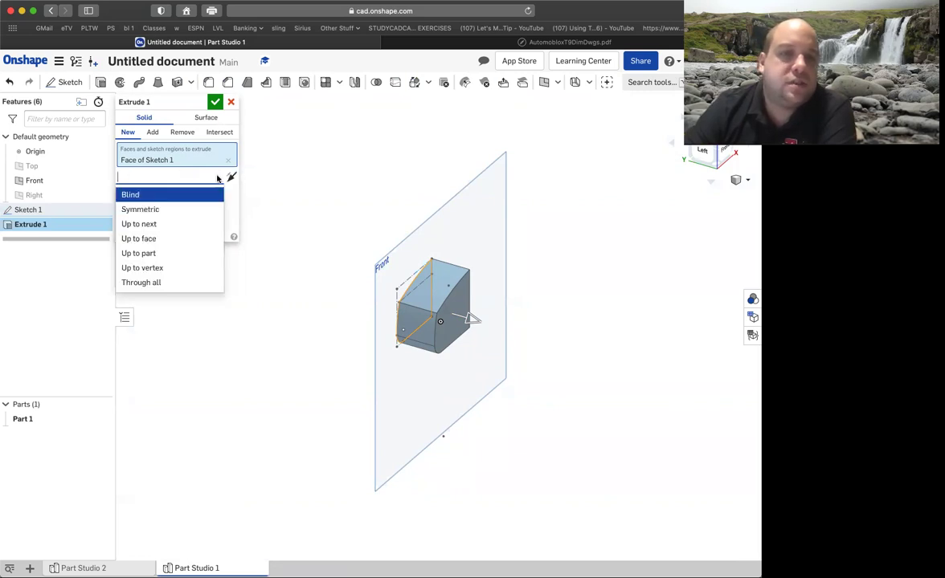
pyautogui.click(179, 213)
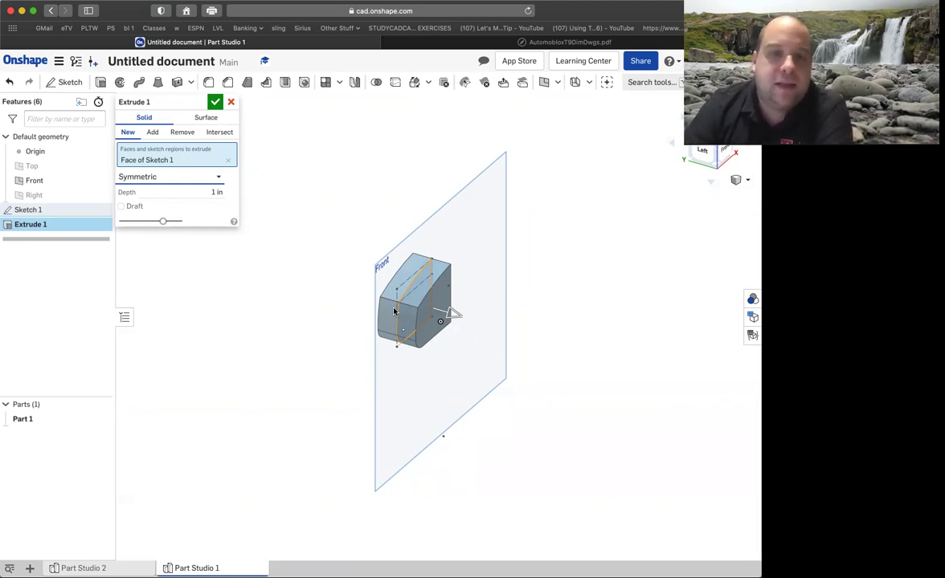
# Step: Look up the overall width of the Front part in the AutomobloxT9DimDwgs PDF drawing
pyautogui.click(462, 43)
pyautogui.scroll(-3, 370, 264)
pyautogui.scroll(15, 370, 264)
pyautogui.scroll(-12, 369, 263)
pyautogui.scroll(-8, 374, 267)
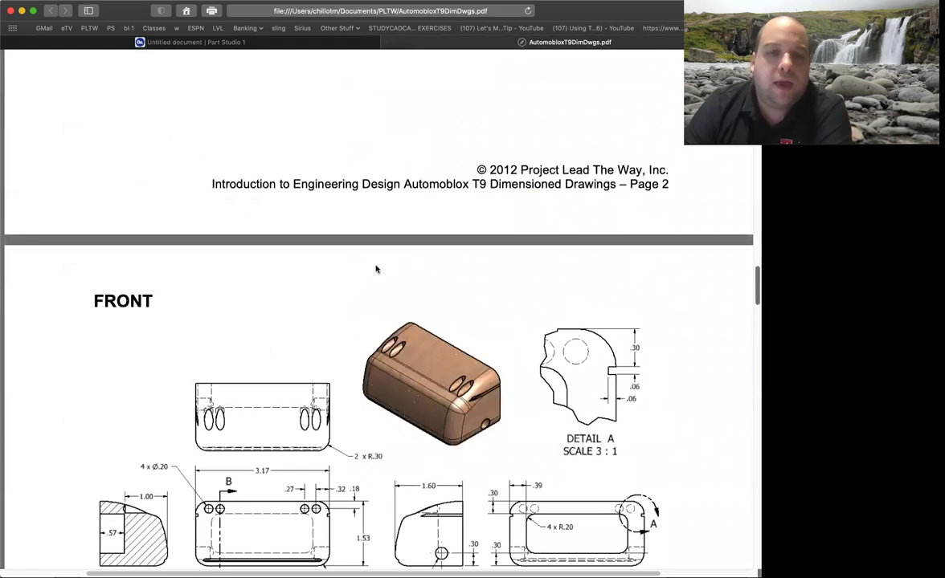
pyautogui.scroll(-4, 375, 269)
pyautogui.scroll(-2, 376, 270)
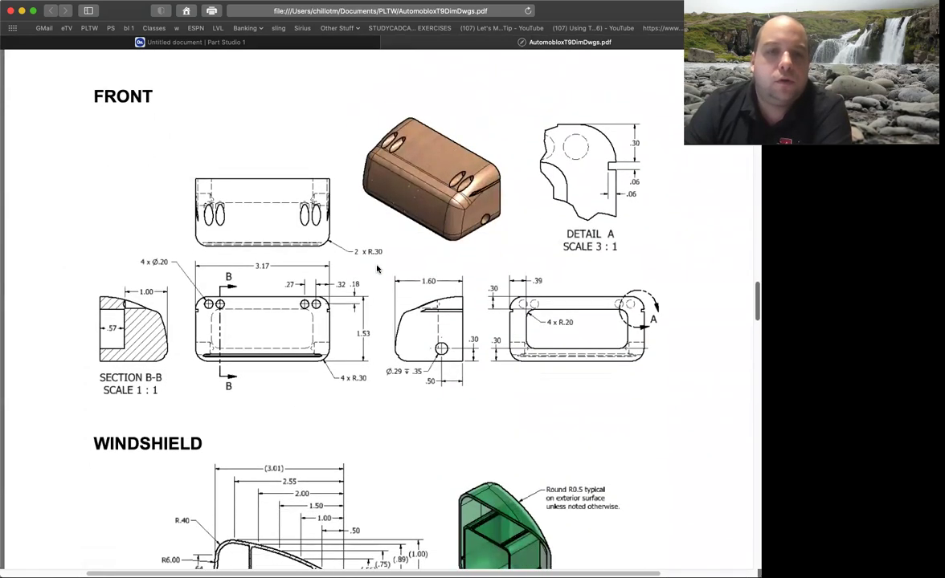
pyautogui.scroll(-1, 377, 269)
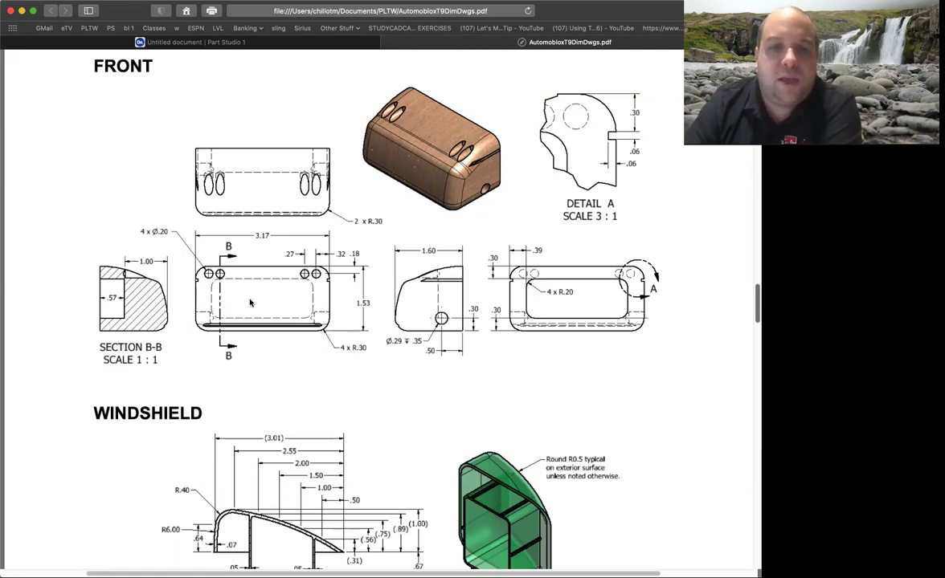
# Step: Set the symmetric extrusion's depth to 3.17 in and complete the extrude
pyautogui.click(329, 41)
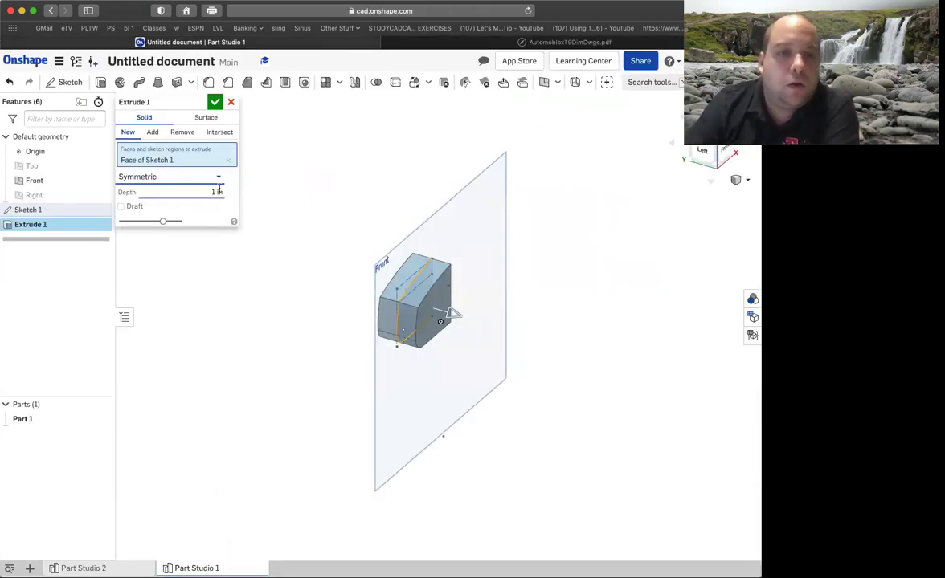
pyautogui.click(210, 192)
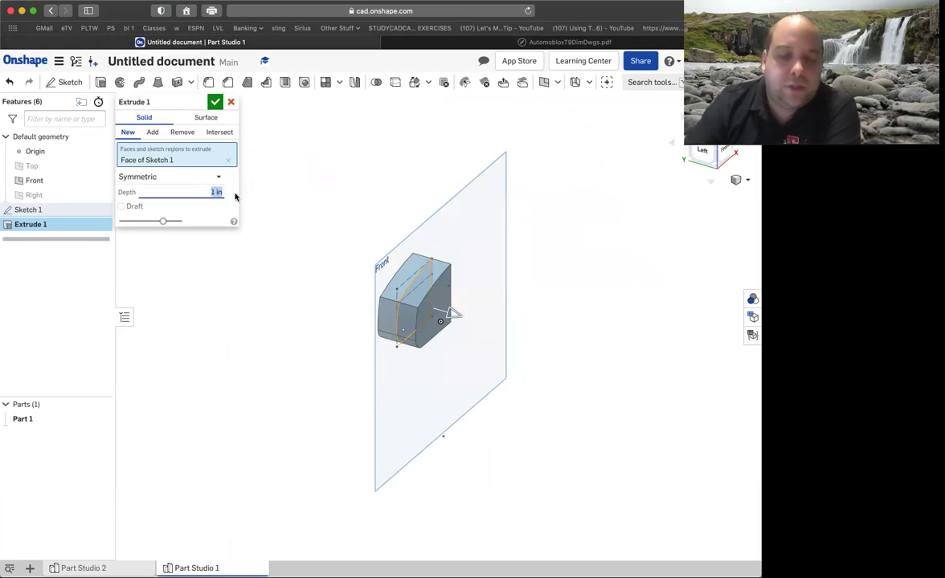
pyautogui.write('3.17')
pyautogui.press('Return')
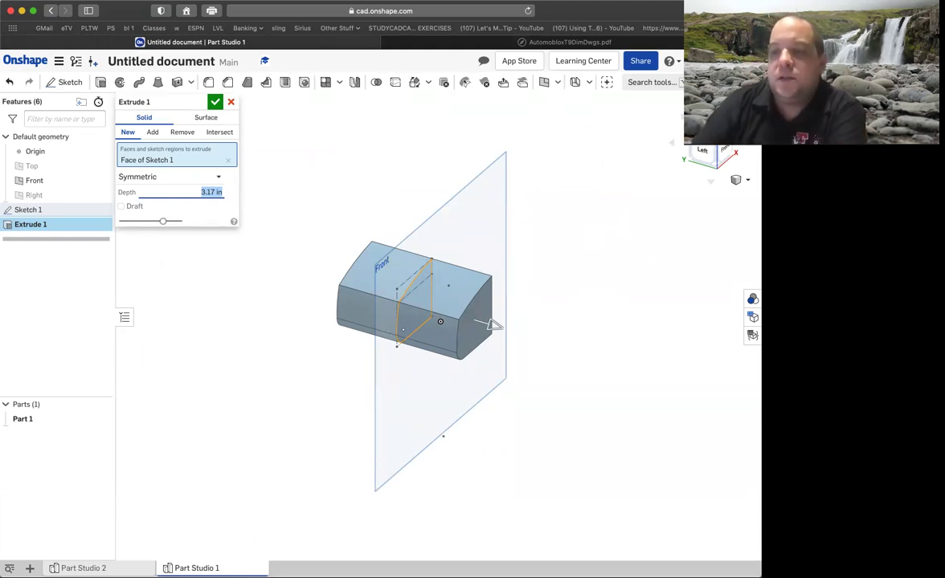
pyautogui.moveTo(565, 251); pyautogui.dragTo(583, 235, button='right')
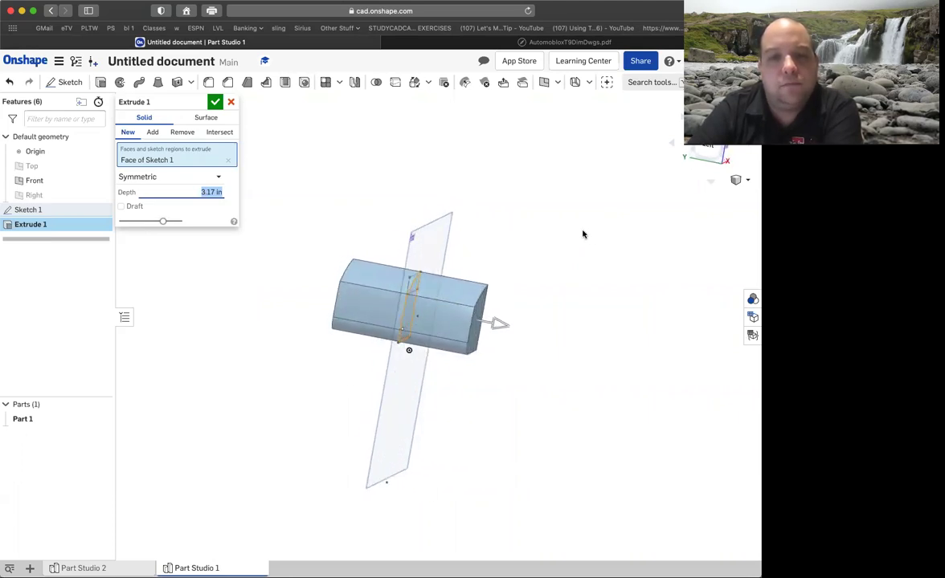
pyautogui.click(215, 103)
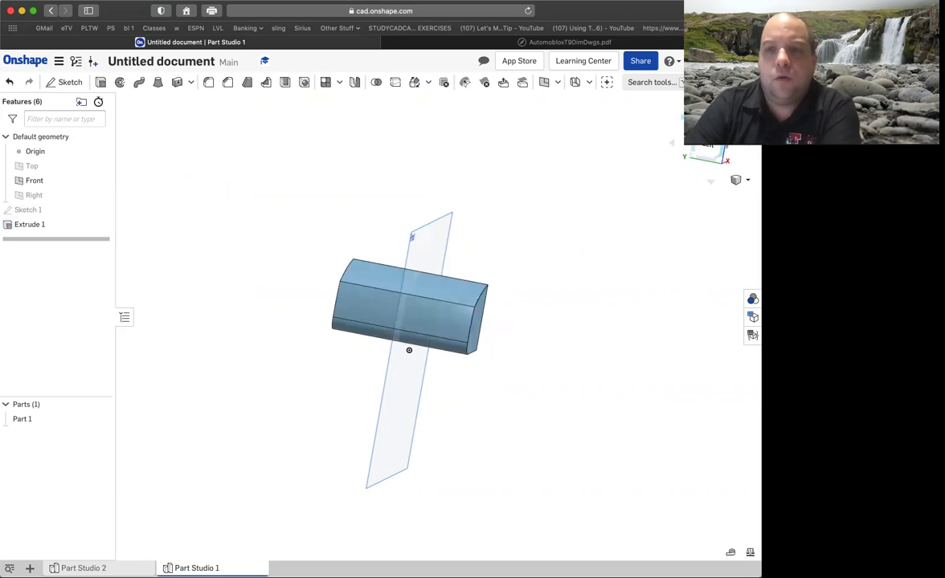
# Step: Check the rounded edges in the PDF, then start a 0.2 in fillet on one end face's curved top, front and lower edges
pyautogui.moveTo(554, 285); pyautogui.dragTo(424, 369, button='right')
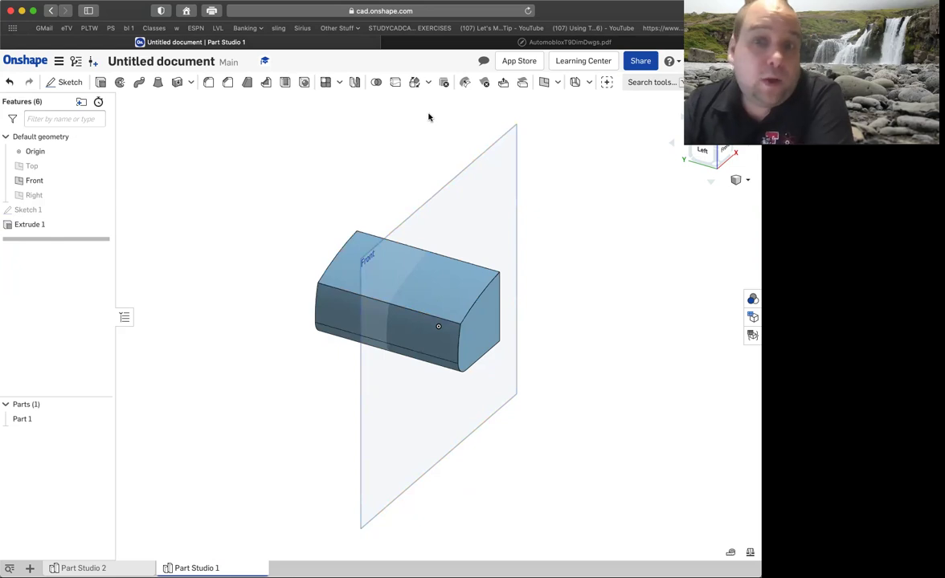
pyautogui.click(569, 41)
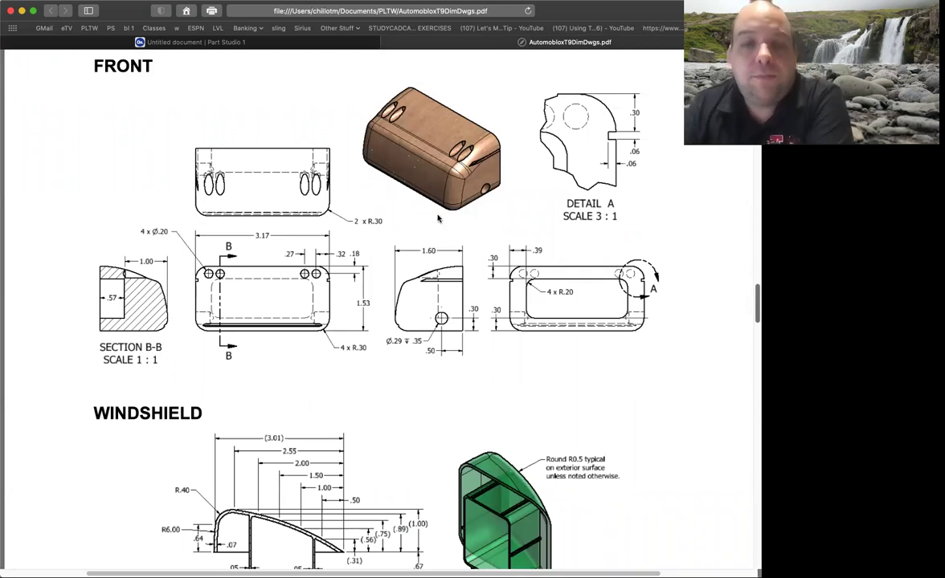
pyautogui.click(245, 42)
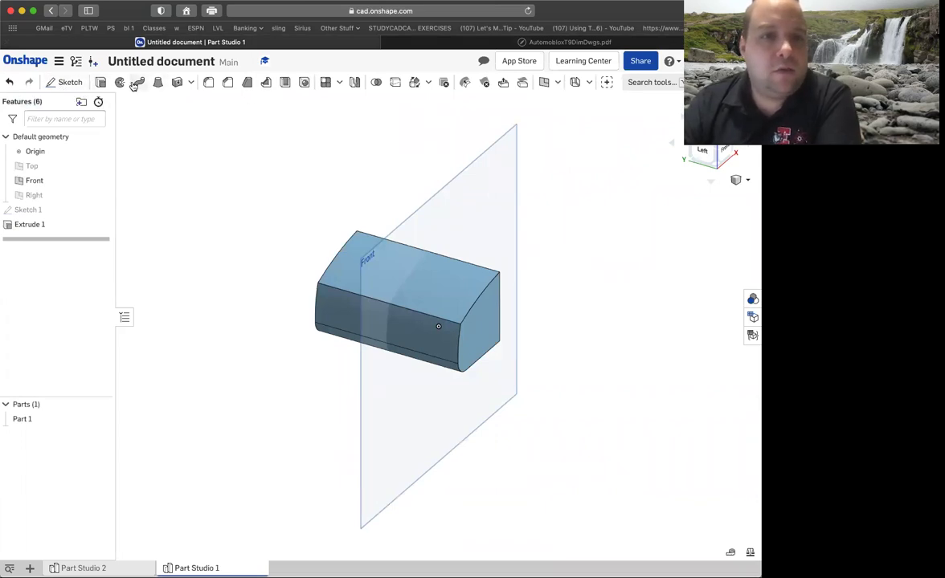
pyautogui.click(208, 82)
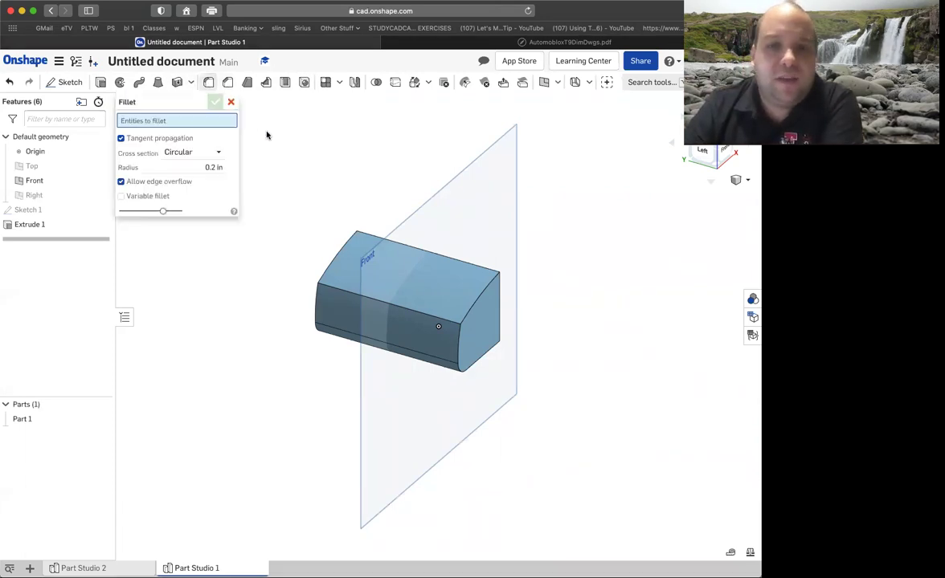
pyautogui.click(475, 304)
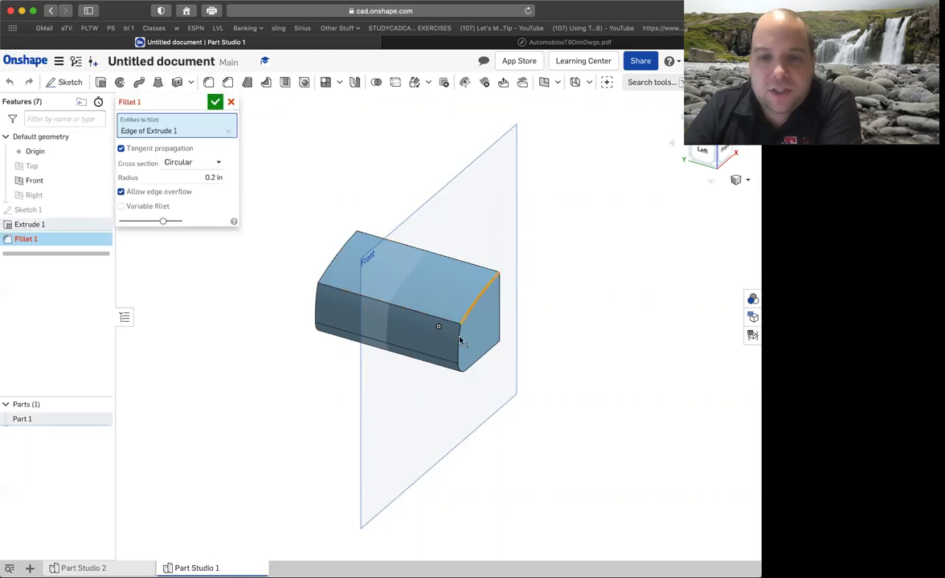
pyautogui.click(459, 345)
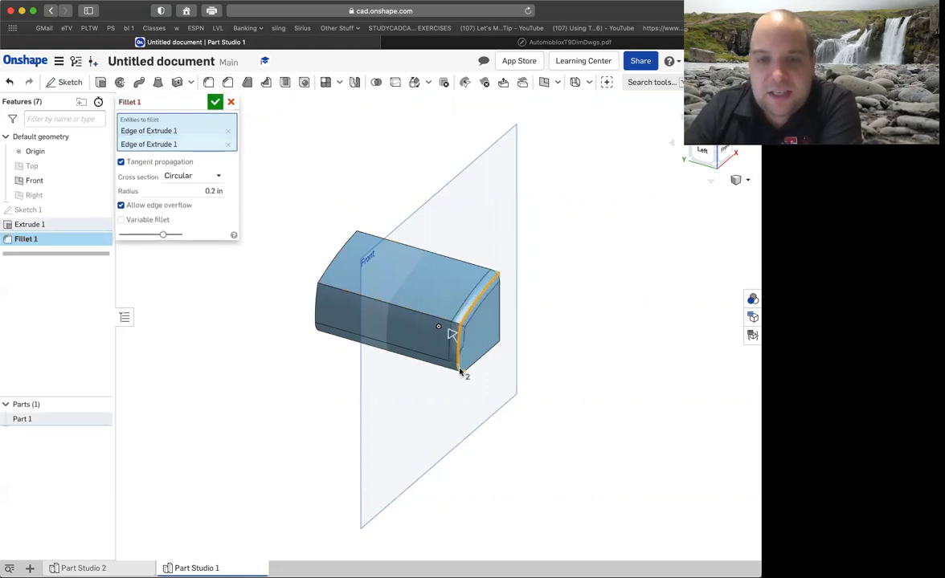
pyautogui.click(461, 371)
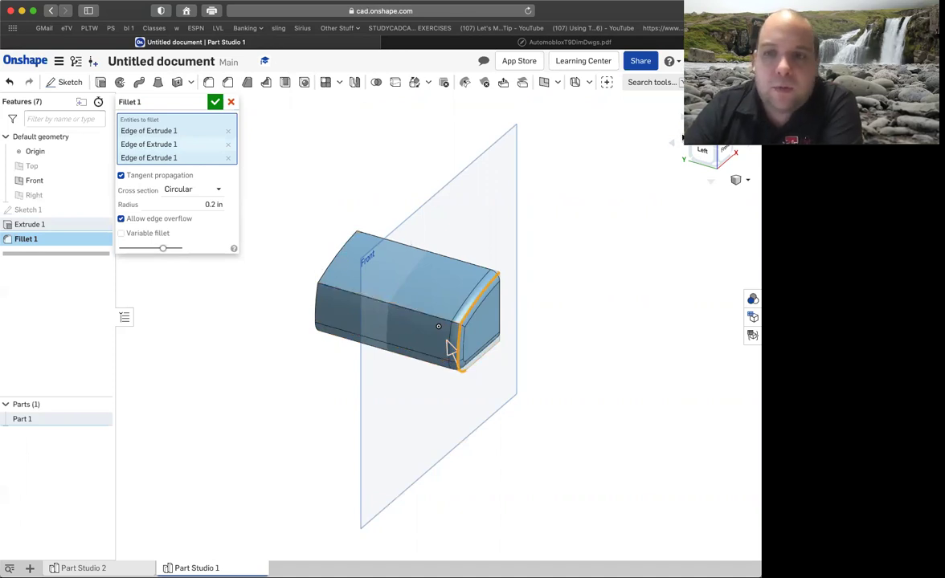
# Step: Add the opposite end face's matching edges and the long edges along the bumper's front to the 0.2 in fillet, and complete it
pyautogui.moveTo(450, 347); pyautogui.dragTo(483, 301, button='right')
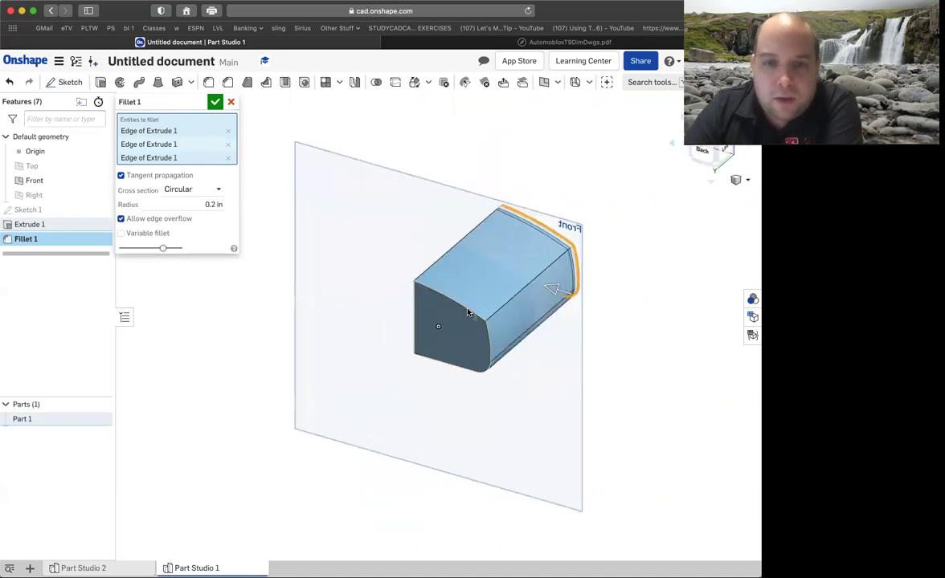
pyautogui.click(488, 336)
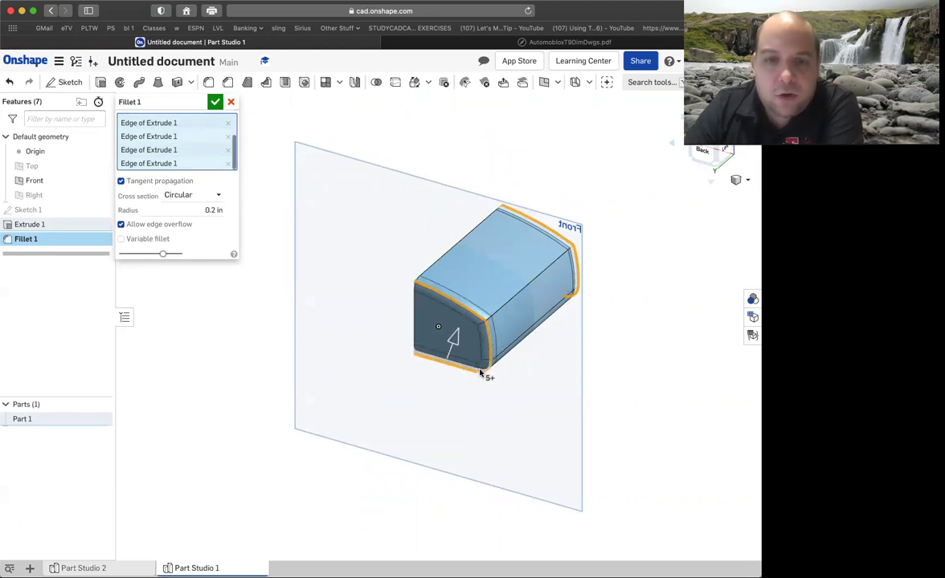
pyautogui.click(516, 299)
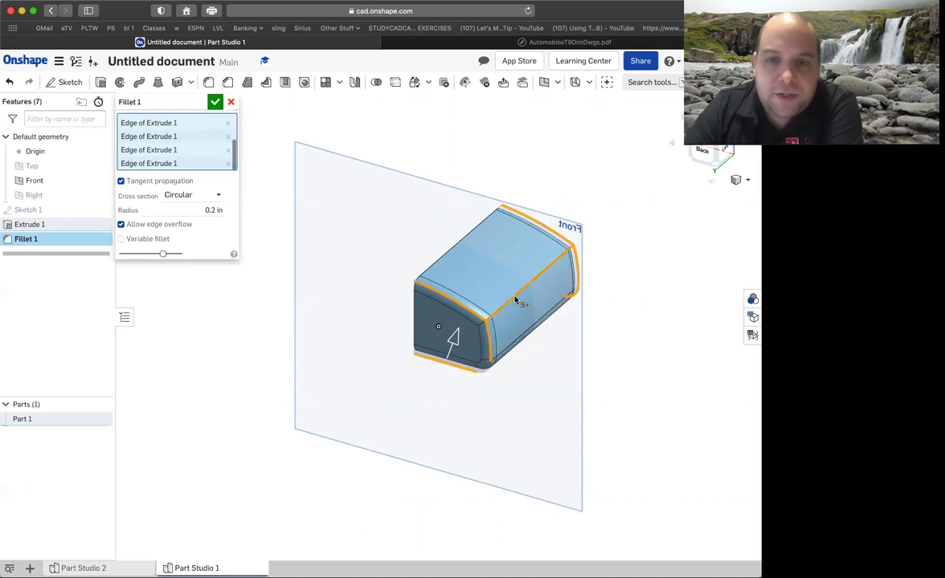
pyautogui.click(523, 347)
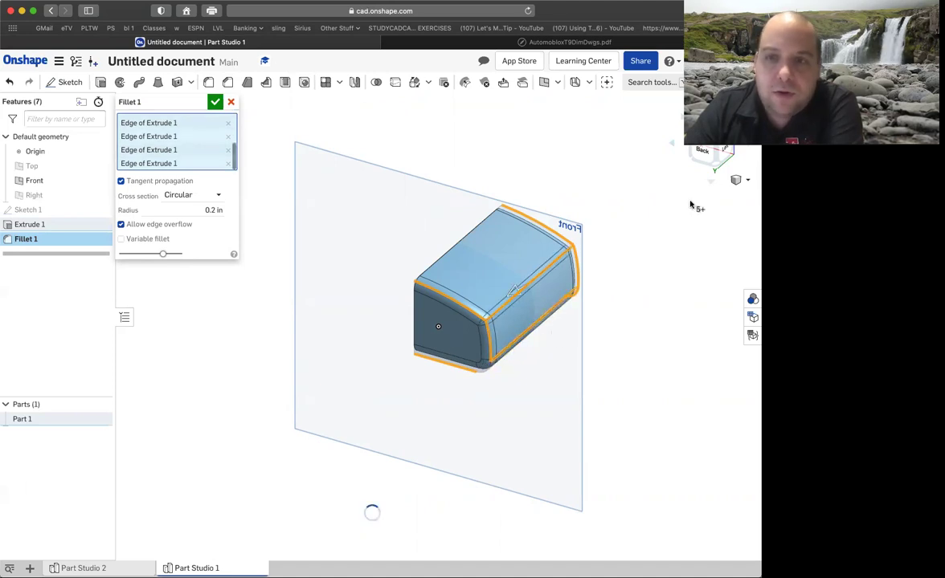
pyautogui.click(717, 165)
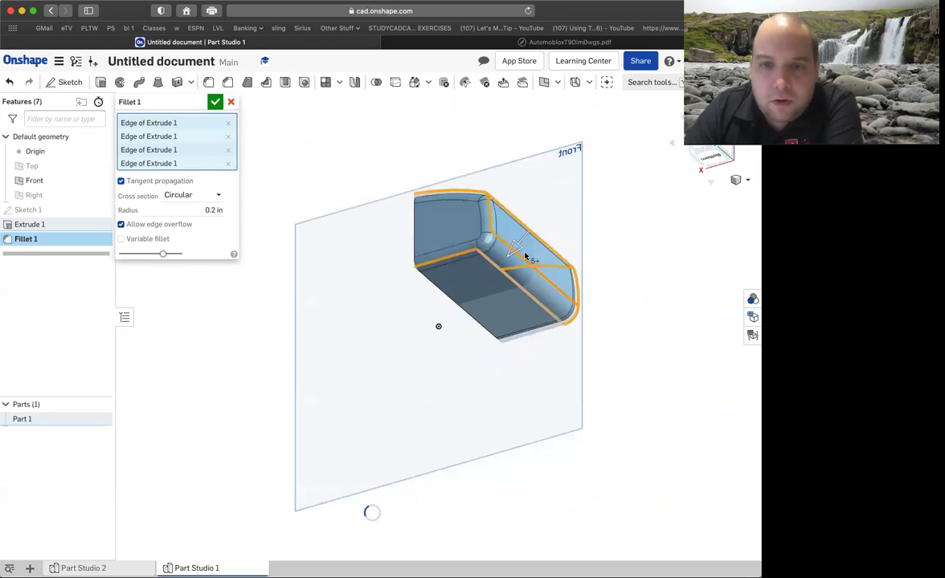
pyautogui.moveTo(554, 261)
pyautogui.mouseDown(button='right')
pyautogui.moveTo(553, 329)
pyautogui.moveTo(504, 227)
pyautogui.mouseUp(button='right')
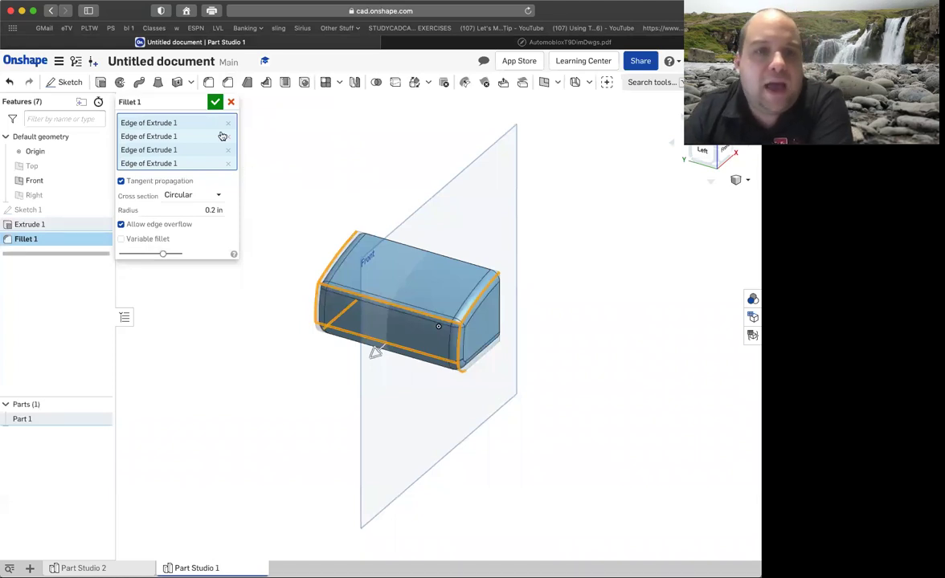
pyautogui.press('Return')
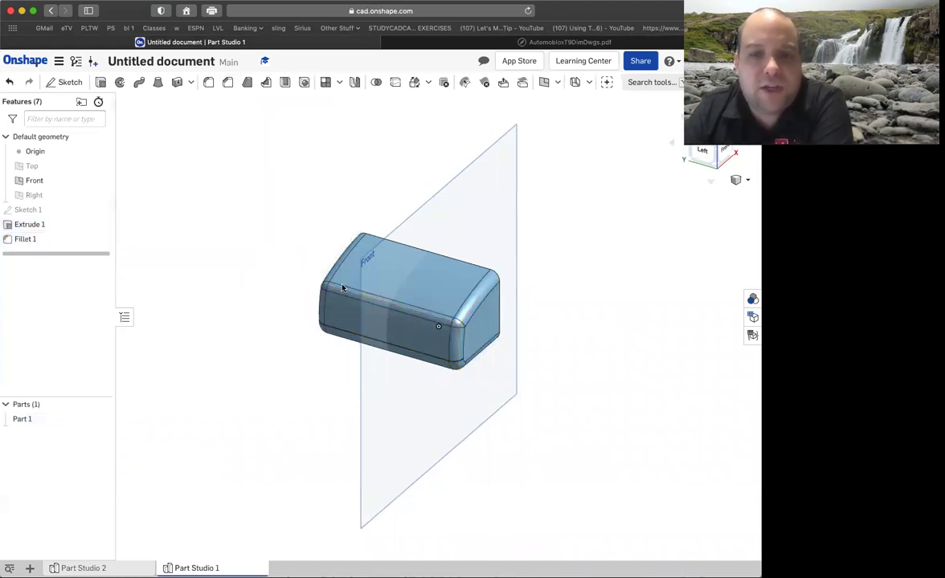
# Step: Inspect the bumper's filleted corners and top face, then compare them with the Front views in the PDF drawing
pyautogui.scroll(-3, 474, 333)
pyautogui.scroll(10, 466, 344)
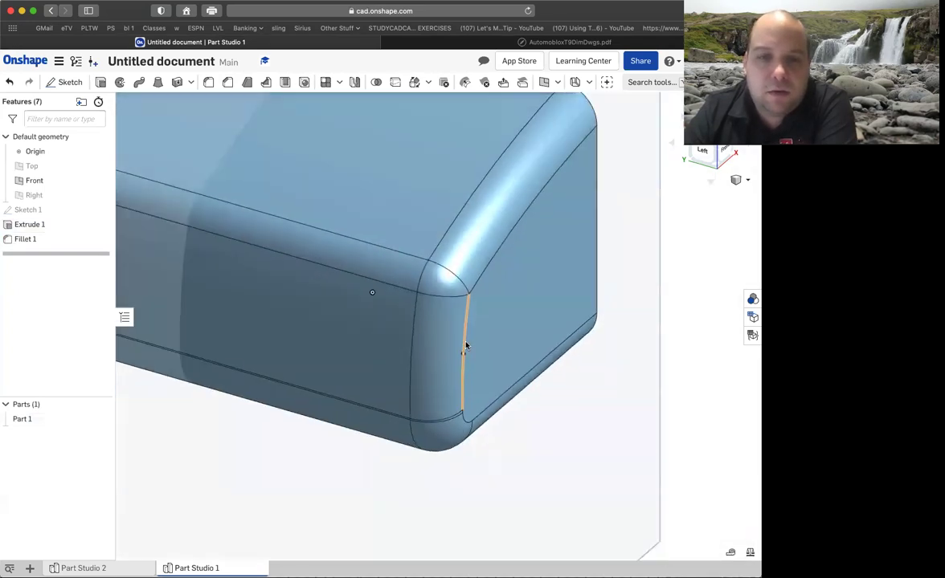
pyautogui.moveTo(464, 346); pyautogui.dragTo(644, 143, button='right')
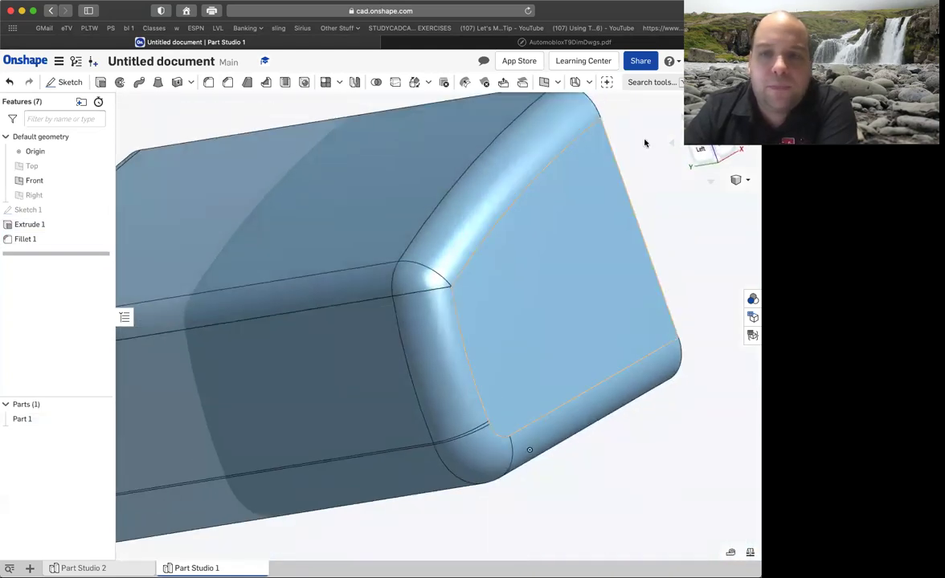
pyautogui.press('f')
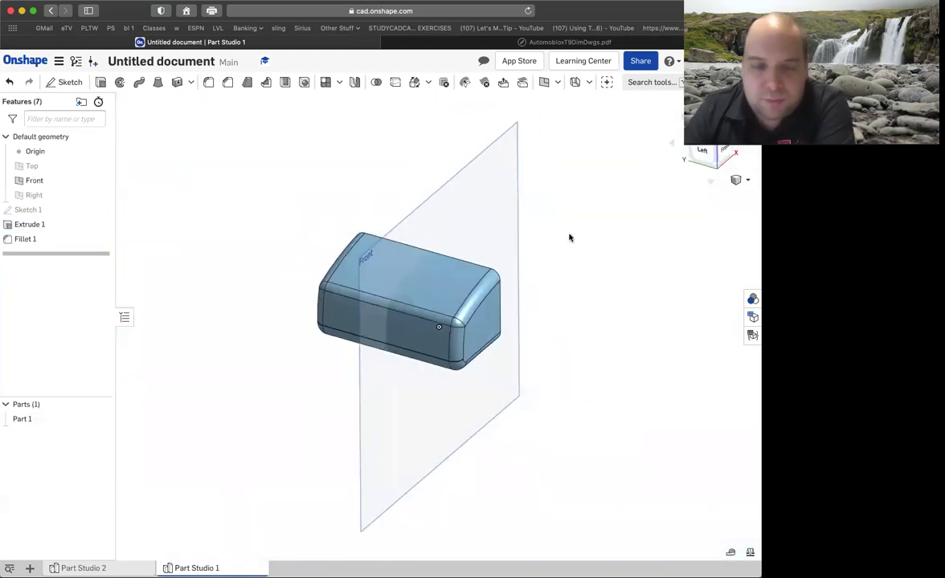
pyautogui.moveTo(386, 290); pyautogui.dragTo(421, 321, button='right')
pyautogui.scroll(5, 422, 322)
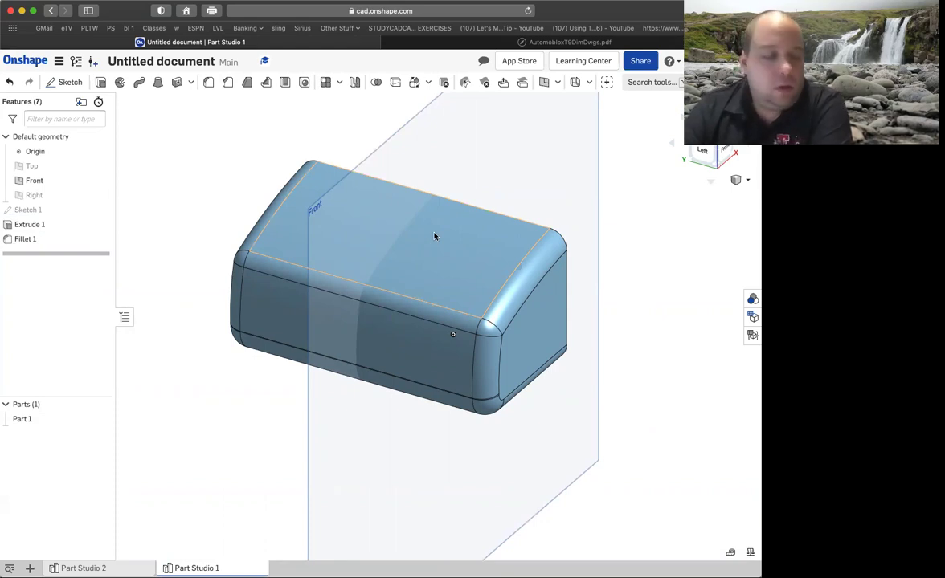
pyautogui.click(480, 43)
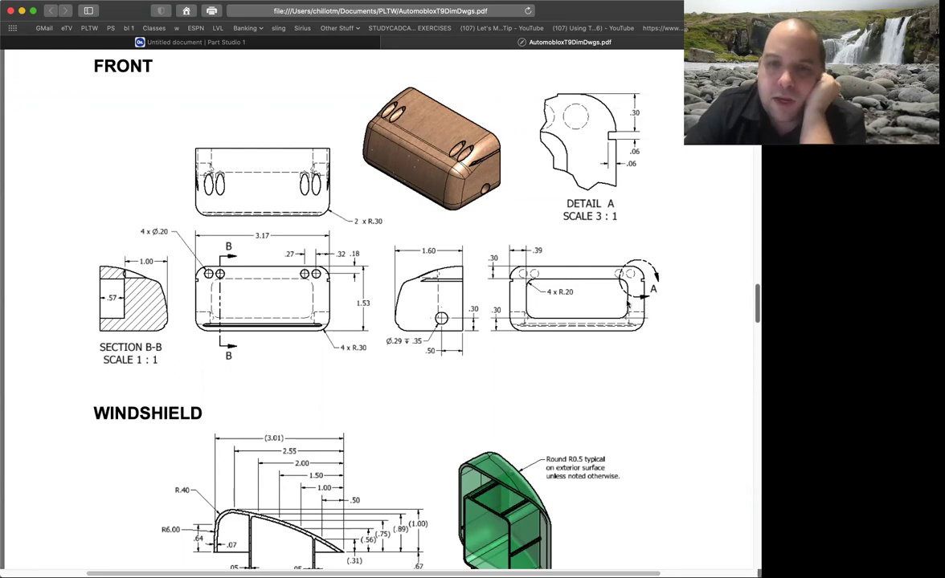
# Step: Switch back to Onshape, start a sketch on the bumper's flat back face, and draw a rectangle about 2.06 by 0.78 in
pyautogui.click(277, 43)
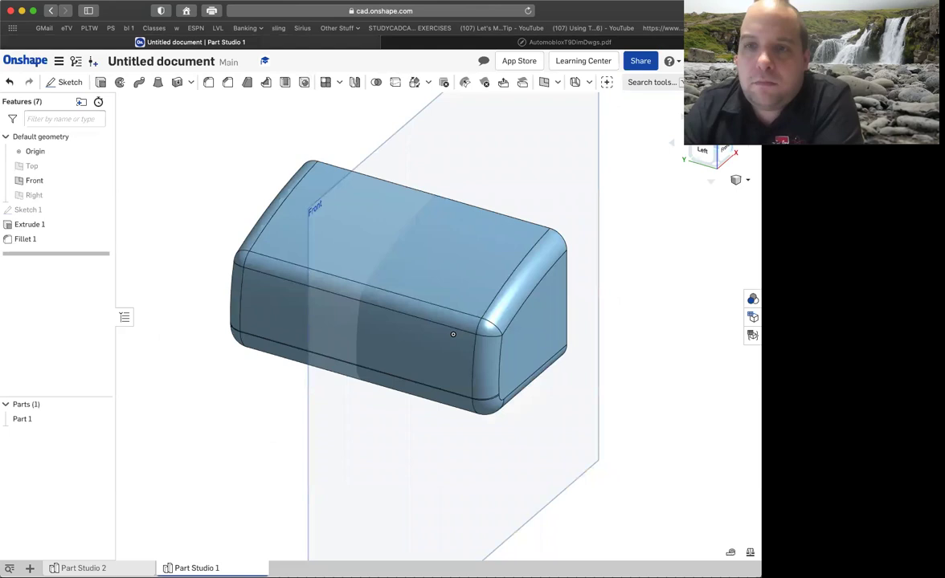
pyautogui.click(702, 148)
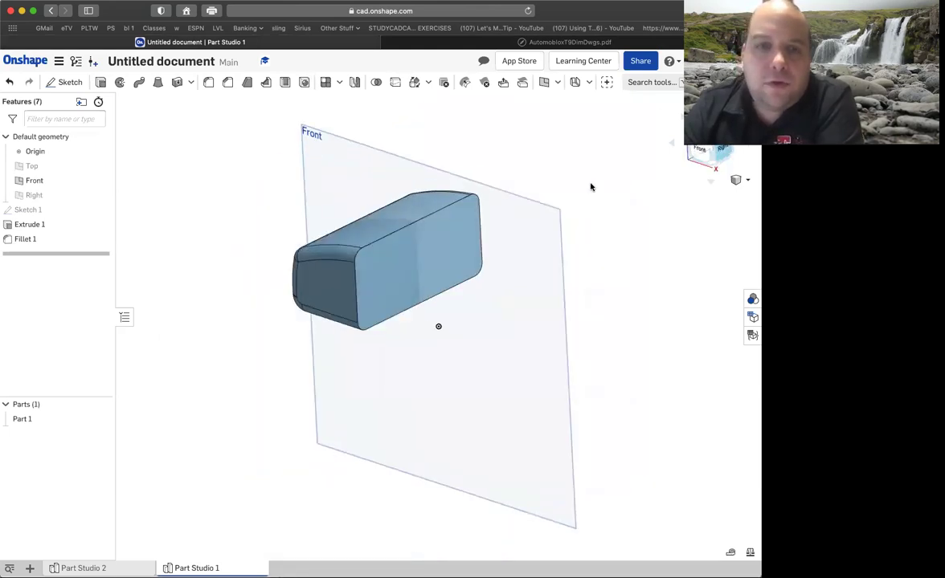
pyautogui.click(65, 82)
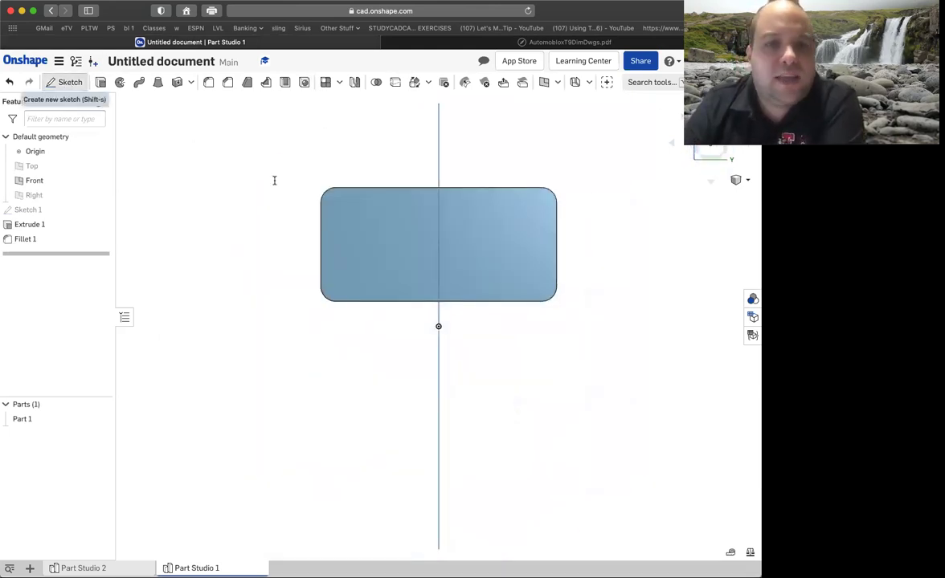
pyautogui.click(395, 251)
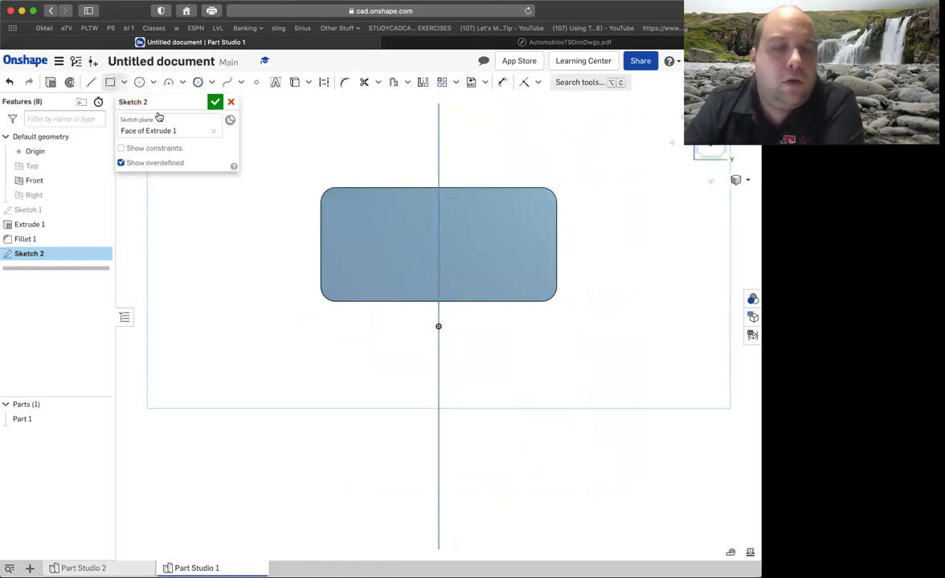
pyautogui.click(110, 82)
pyautogui.moveTo(364, 219)
pyautogui.mouseDown()
pyautogui.moveTo(432, 256)
pyautogui.moveTo(518, 277)
pyautogui.mouseUp()
pyautogui.press('Tab')
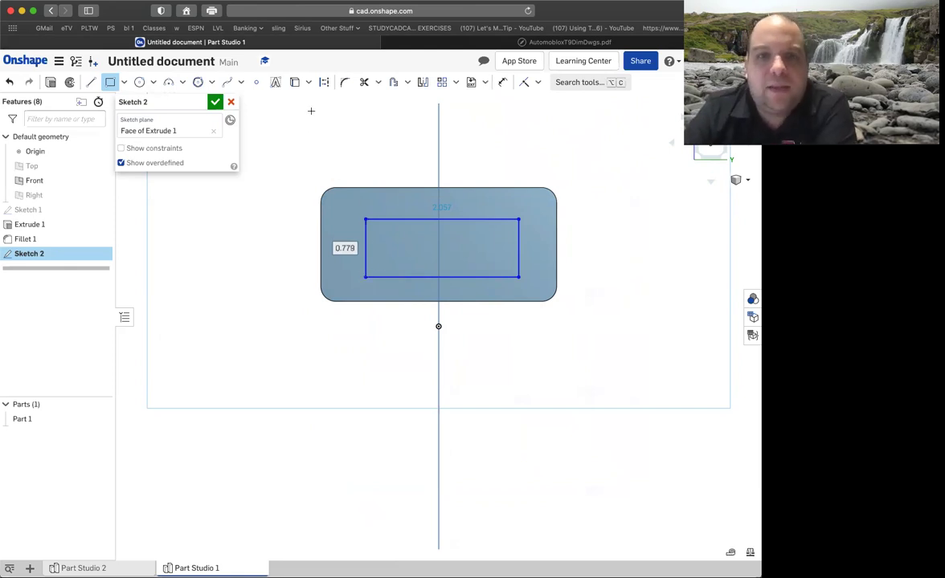
# Step: Dimension the rectangle's left side 0.39 in from the back face's left edge
pyautogui.press('d')
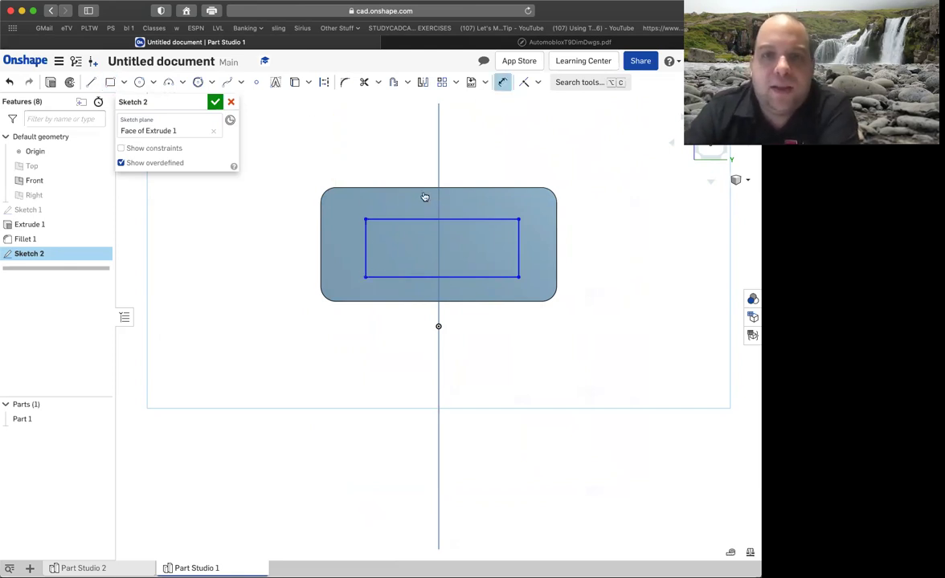
pyautogui.click(365, 245)
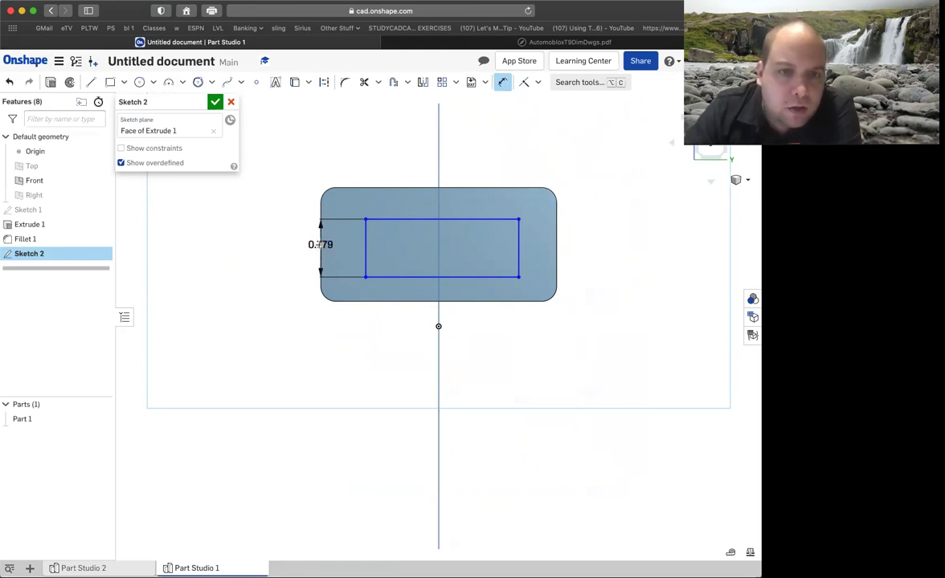
pyautogui.scroll(-5, 320, 244)
pyautogui.scroll(4, 325, 243)
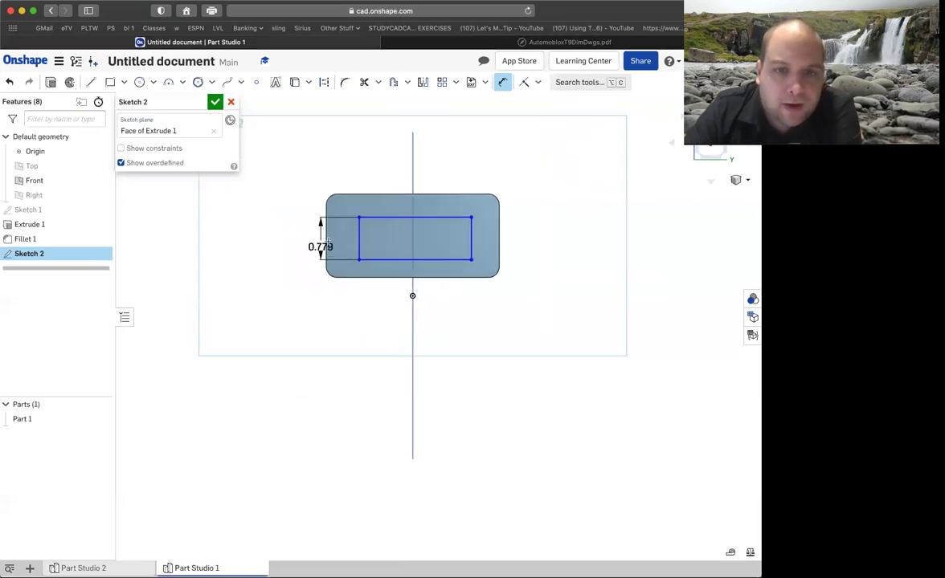
pyautogui.scroll(6, 328, 241)
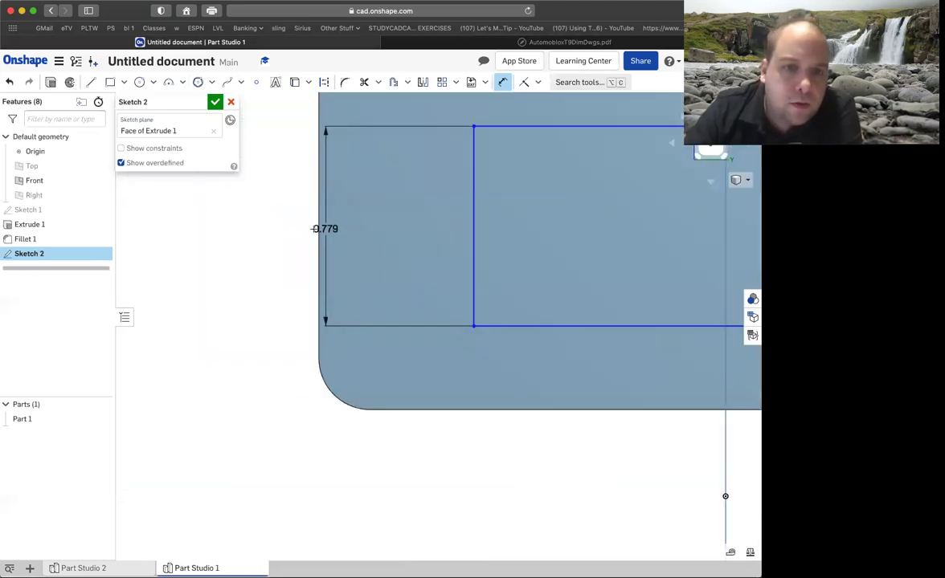
pyautogui.click(320, 229)
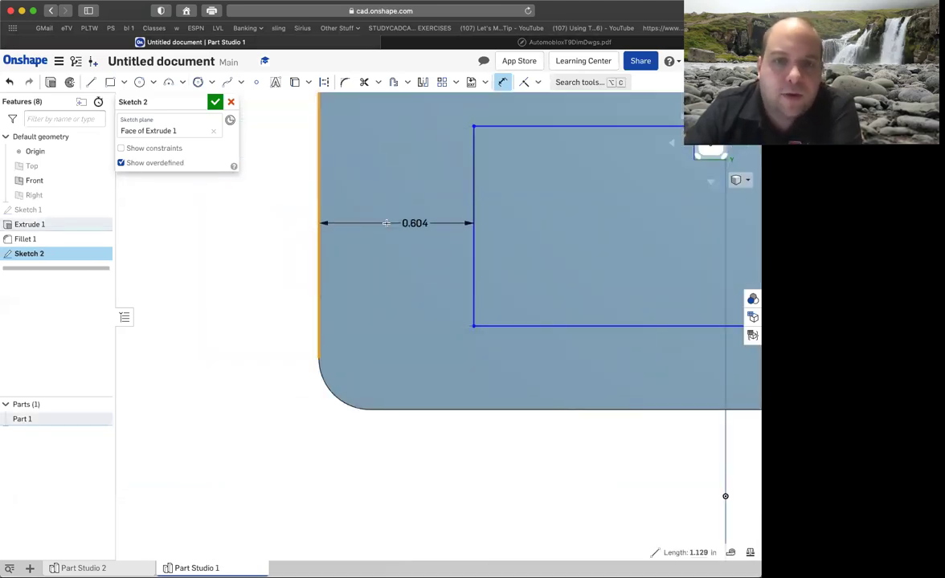
pyautogui.click(358, 266)
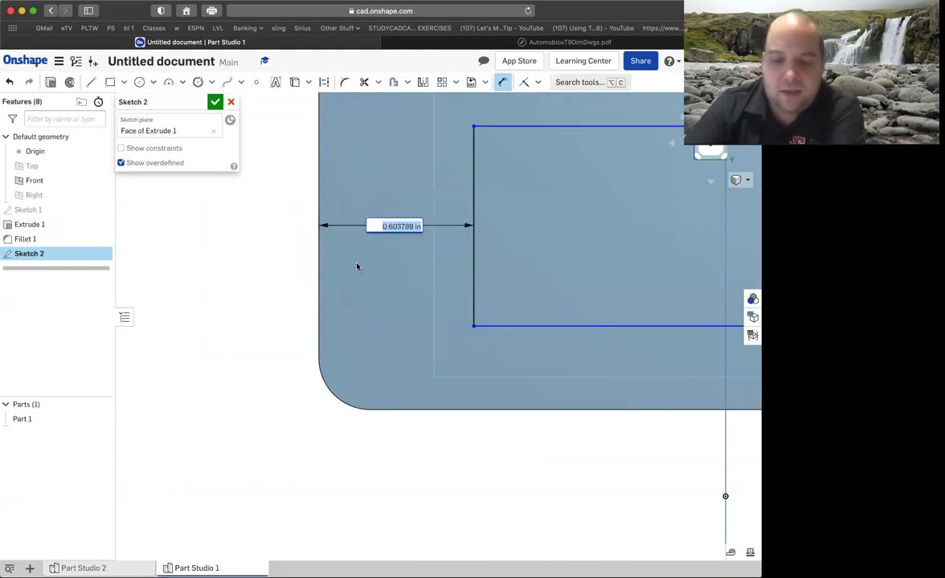
pyautogui.press('BackSpace')
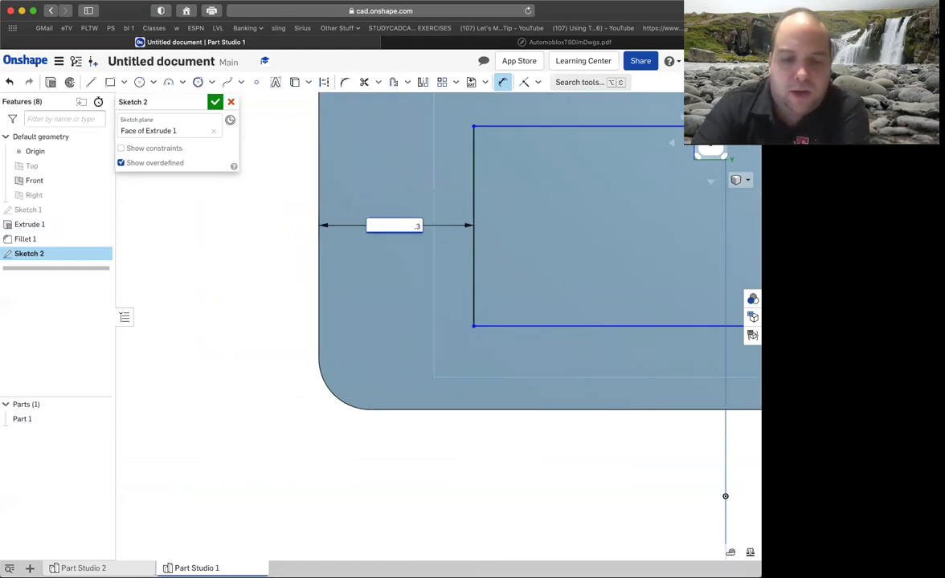
pyautogui.press('Escape')
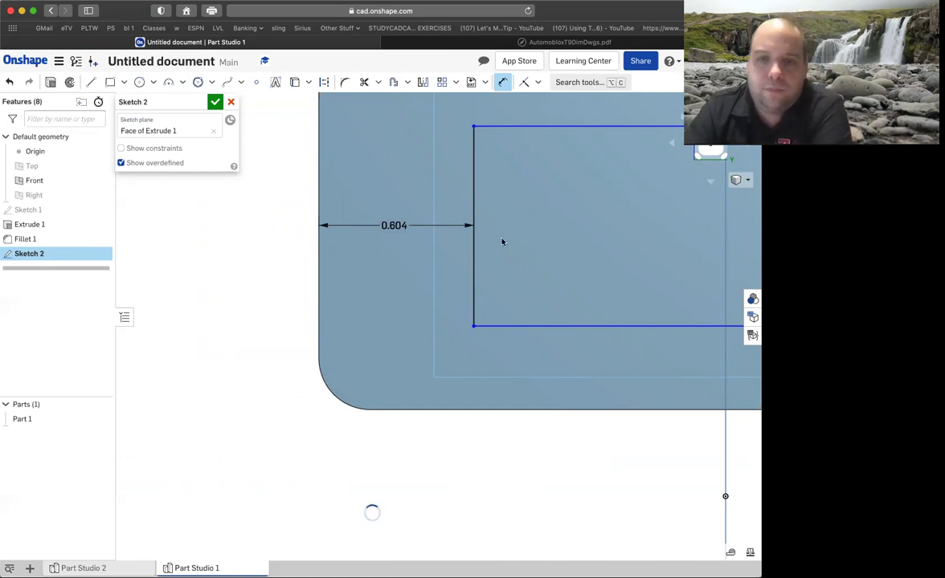
# Step: Dimension the rectangle's right side 0.39 in from the back face's right edge
pyautogui.scroll(-3, 491, 239)
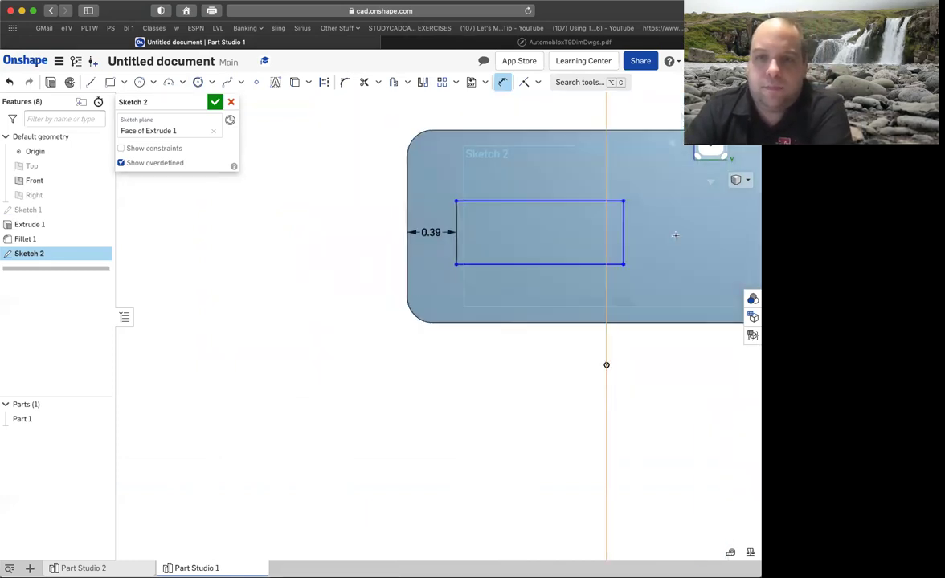
pyautogui.scroll(-3, 691, 239)
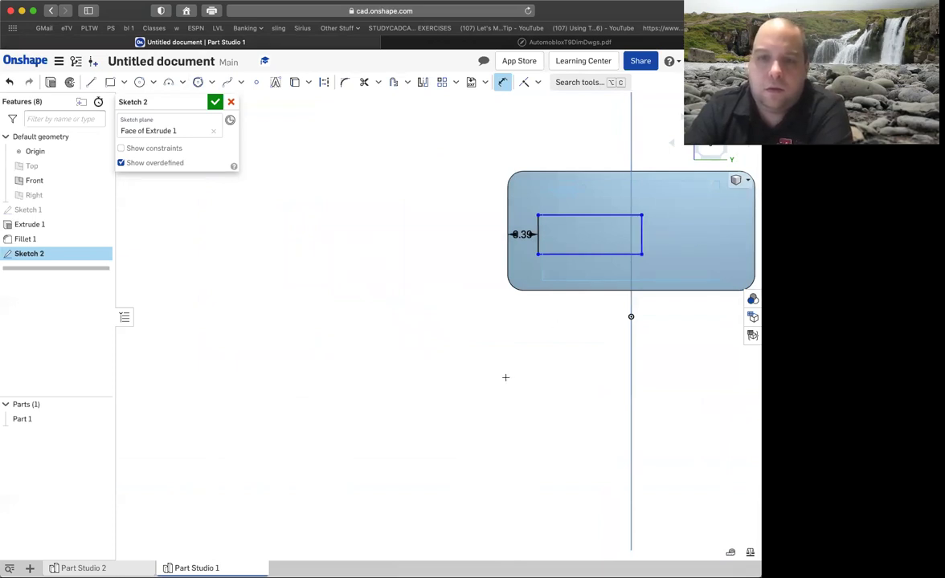
pyautogui.click(641, 233)
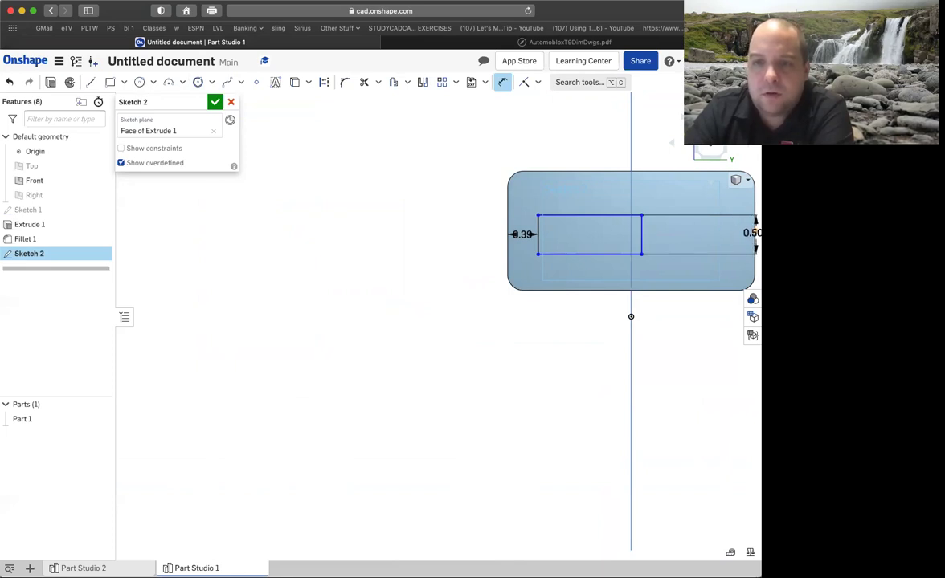
pyautogui.scroll(-1, 745, 229)
pyautogui.scroll(-4, 747, 231)
pyautogui.scroll(4, 747, 232)
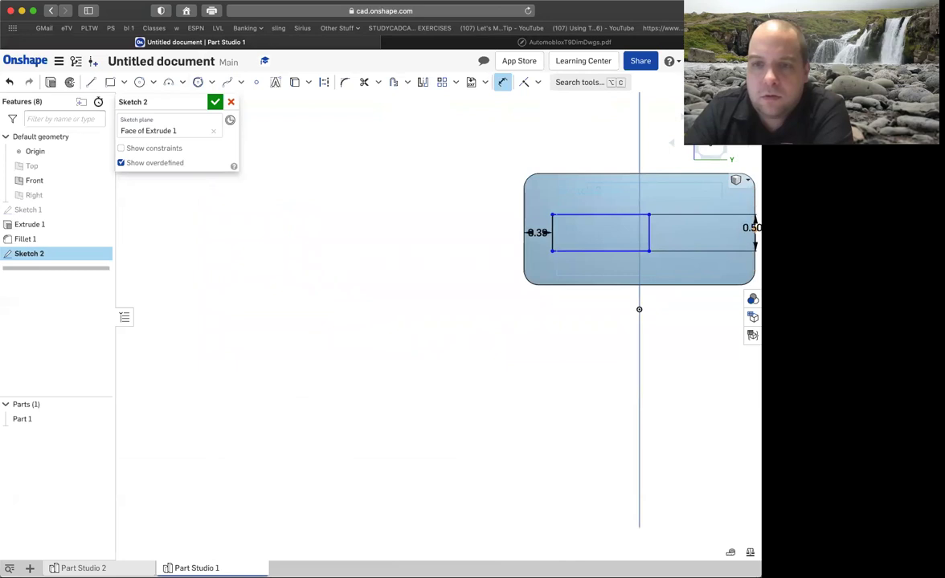
pyautogui.scroll(4, 754, 233)
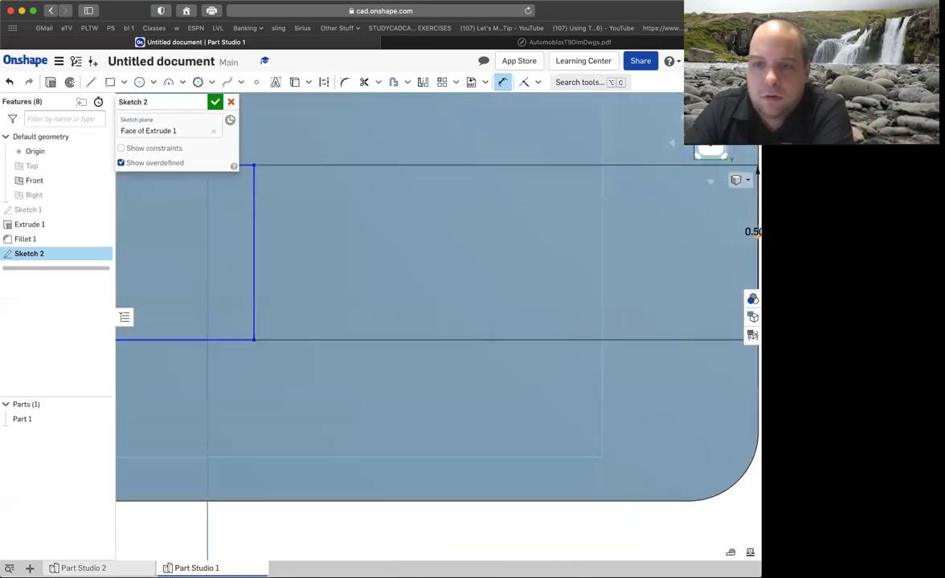
pyautogui.moveTo(754, 232)
pyautogui.mouseDown()
pyautogui.moveTo(688, 233)
pyautogui.moveTo(512, 436)
pyautogui.moveTo(399, 482)
pyautogui.moveTo(566, 430)
pyautogui.moveTo(615, 345)
pyautogui.moveTo(674, 274)
pyautogui.moveTo(650, 233)
pyautogui.moveTo(719, 238)
pyautogui.moveTo(631, 239)
pyautogui.moveTo(592, 254)
pyautogui.mouseUp()
pyautogui.scroll(-3, 688, 234)
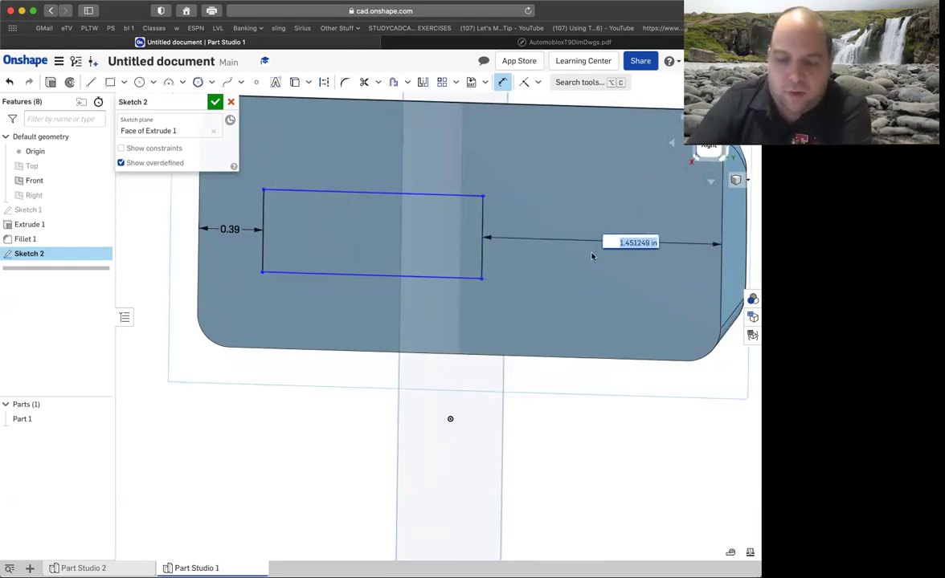
pyautogui.press('BackSpace')
pyautogui.write('.39')
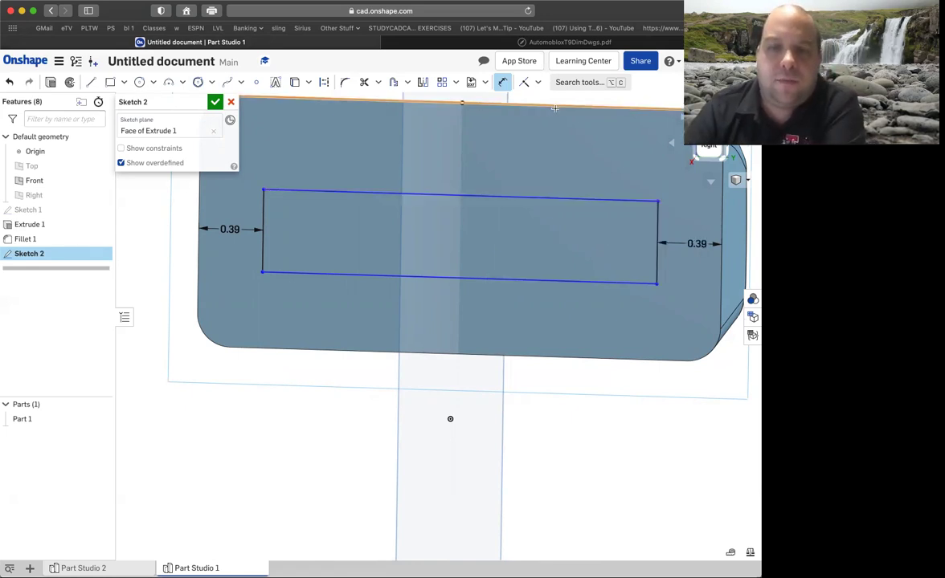
# Step: Dimension the rectangle's upper side 0.3 in below the back face's upper edge
pyautogui.click(551, 188)
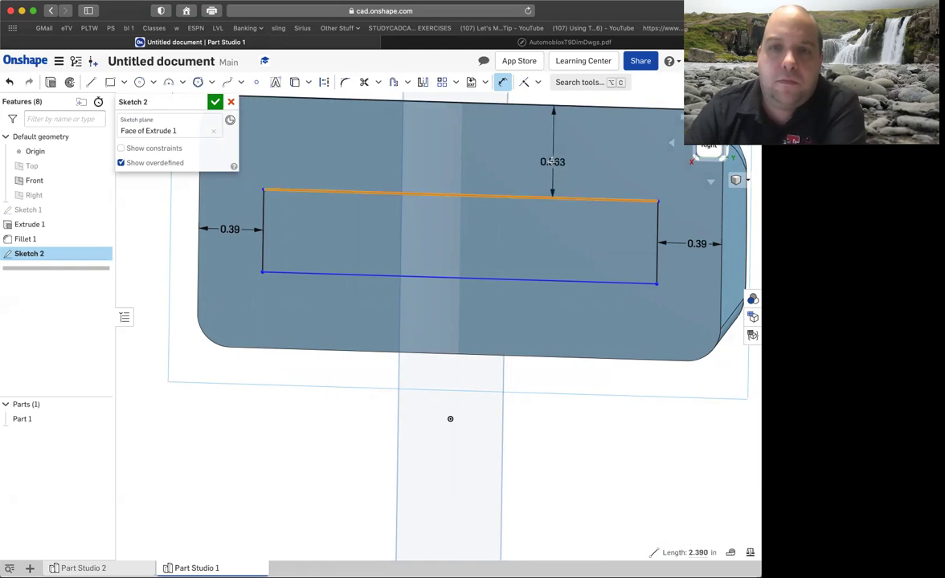
pyautogui.click(550, 166)
pyautogui.press('BackSpace')
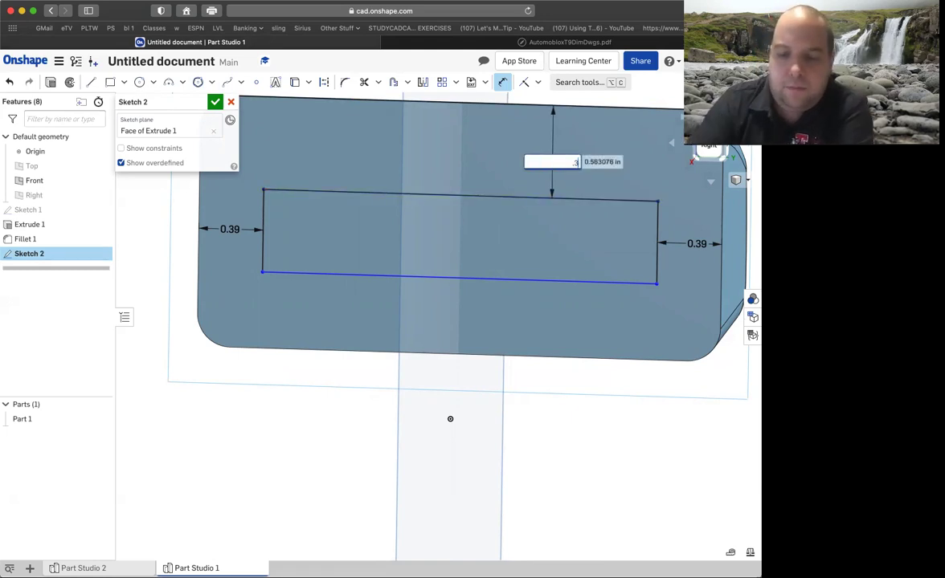
pyautogui.write('.3')
pyautogui.press('Return')
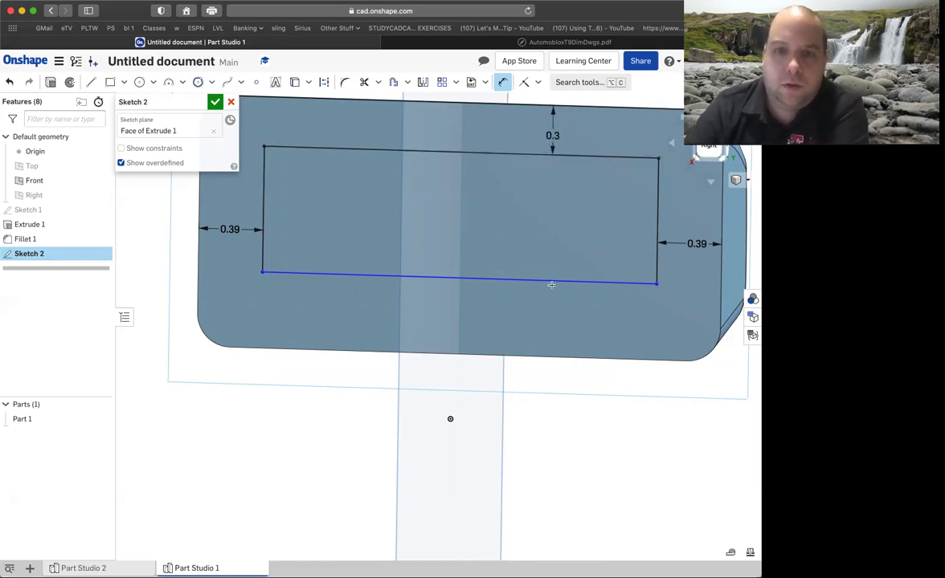
# Step: Dimension the rectangle's lower side 0.3 in above the back face's lower edge
pyautogui.click(551, 283)
pyautogui.click(536, 356)
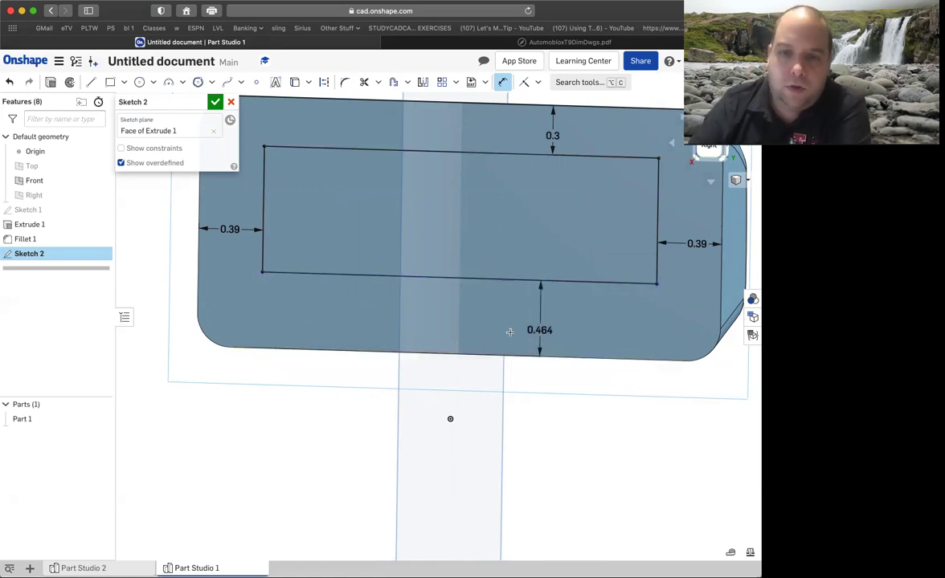
pyautogui.click(509, 332)
pyautogui.press('BackSpace')
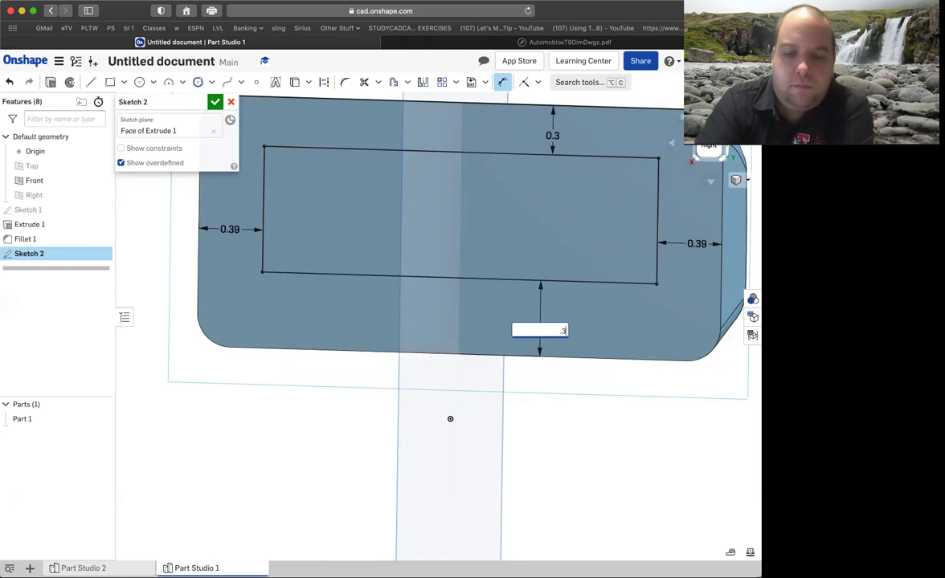
pyautogui.press('Return')
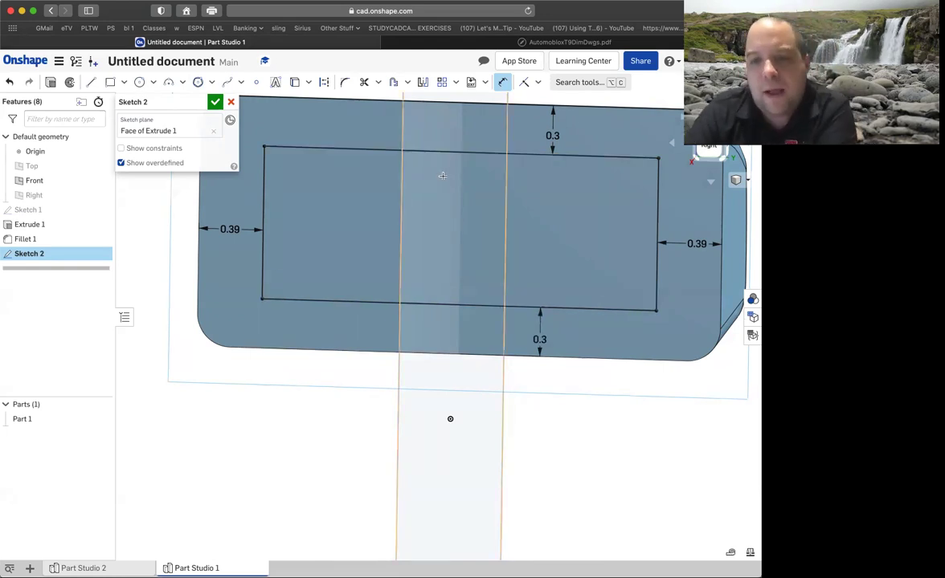
# Step: Check the pocket's corner radius in the PDF drawing, then round the rectangle's upper-left corner in Onshape with a 0.2 in sketch fillet
pyautogui.click(605, 43)
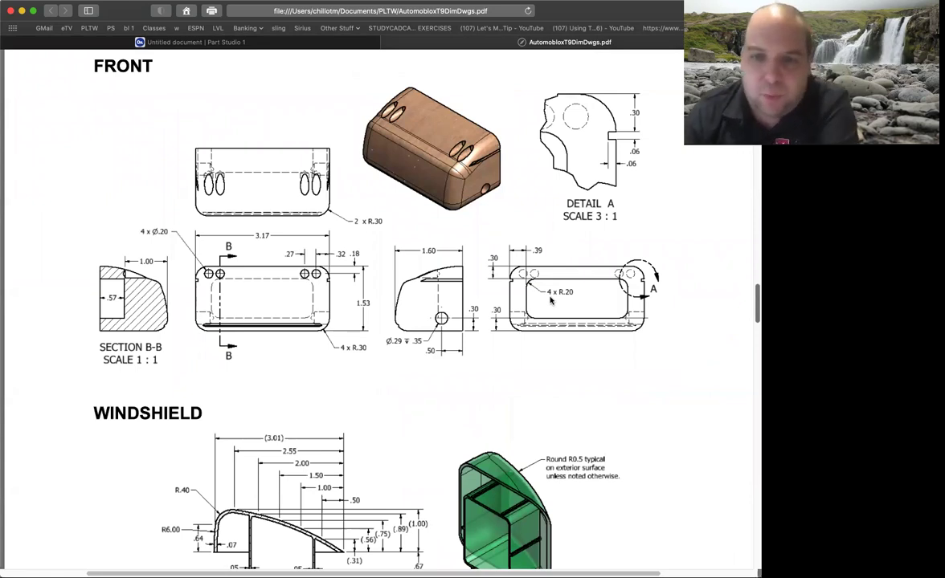
pyautogui.click(282, 44)
pyautogui.scroll(5, 257, 156)
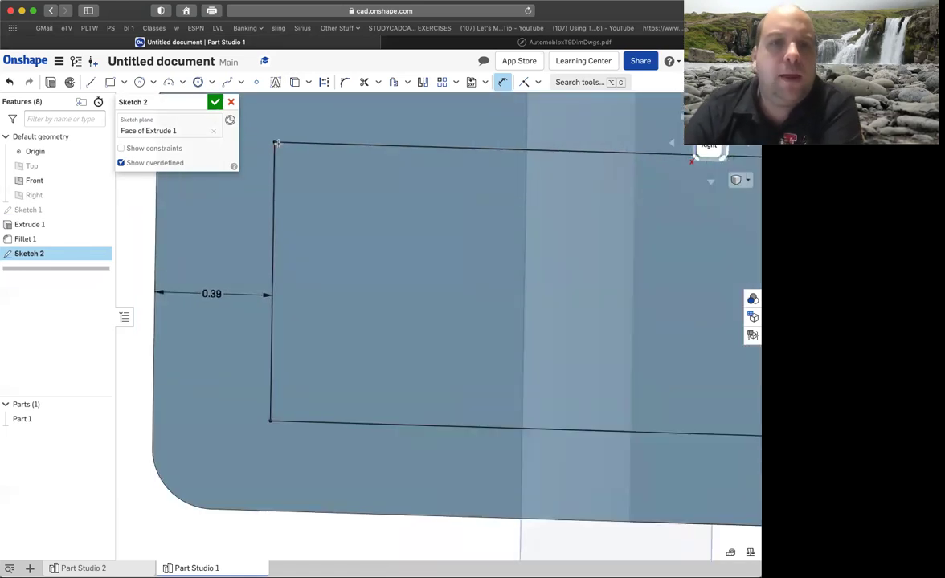
pyautogui.click(345, 83)
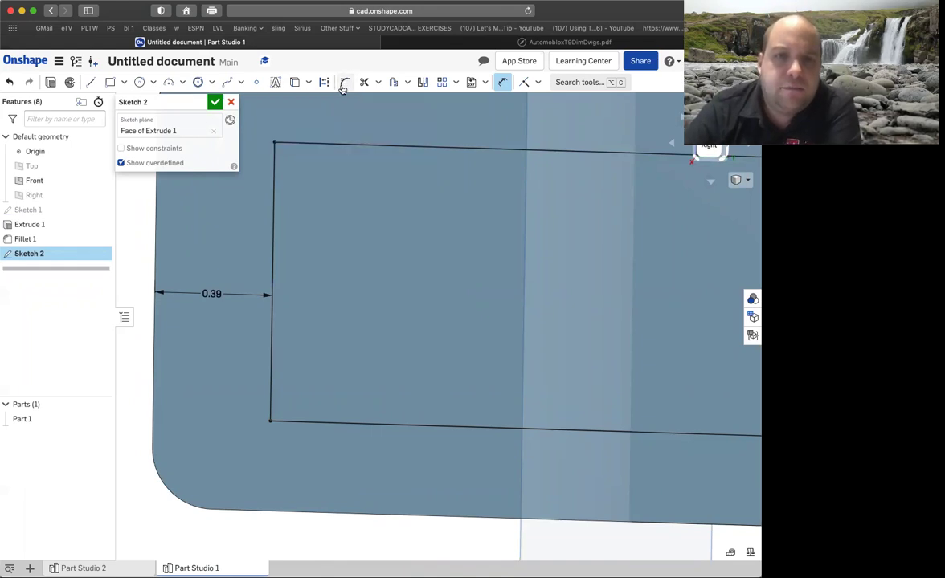
pyautogui.click(345, 84)
pyautogui.click(306, 142)
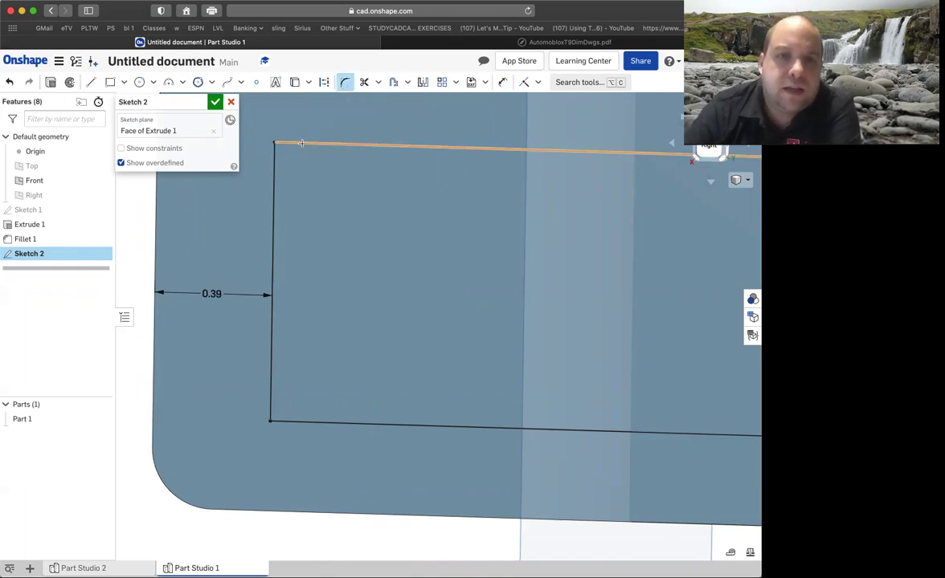
pyautogui.click(292, 162)
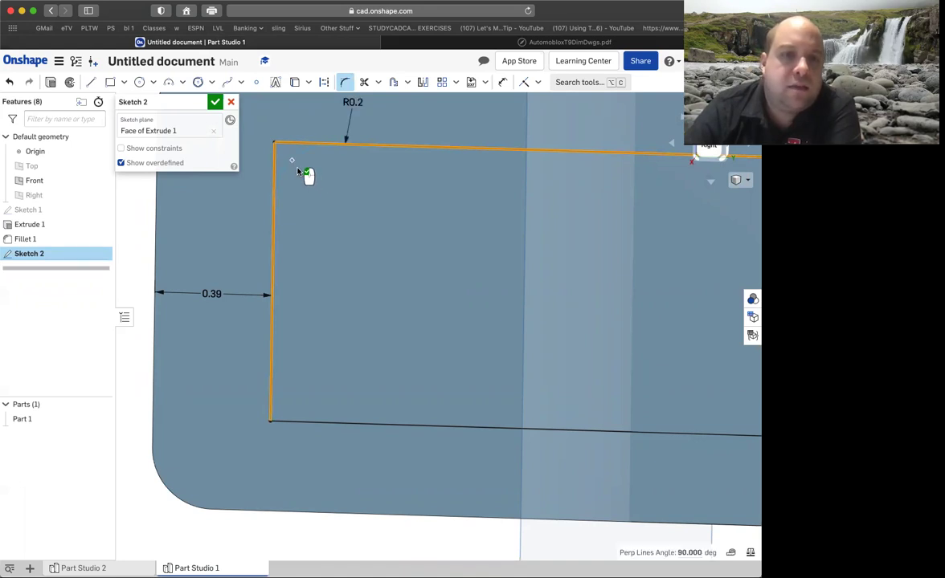
pyautogui.click(368, 114)
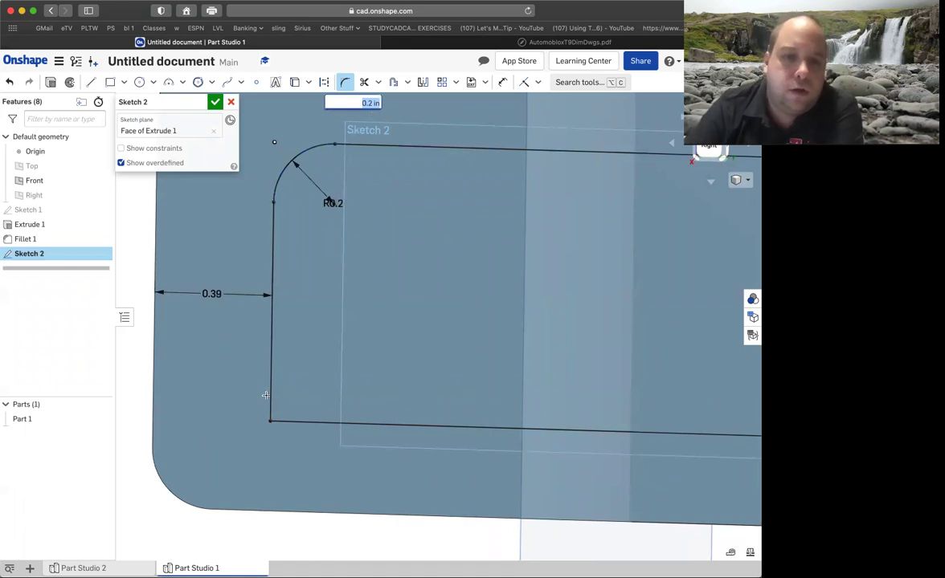
# Step: Round the pocket rectangle's lower-left and lower-right corners with 0.2 in sketch fillets
pyautogui.click(288, 412)
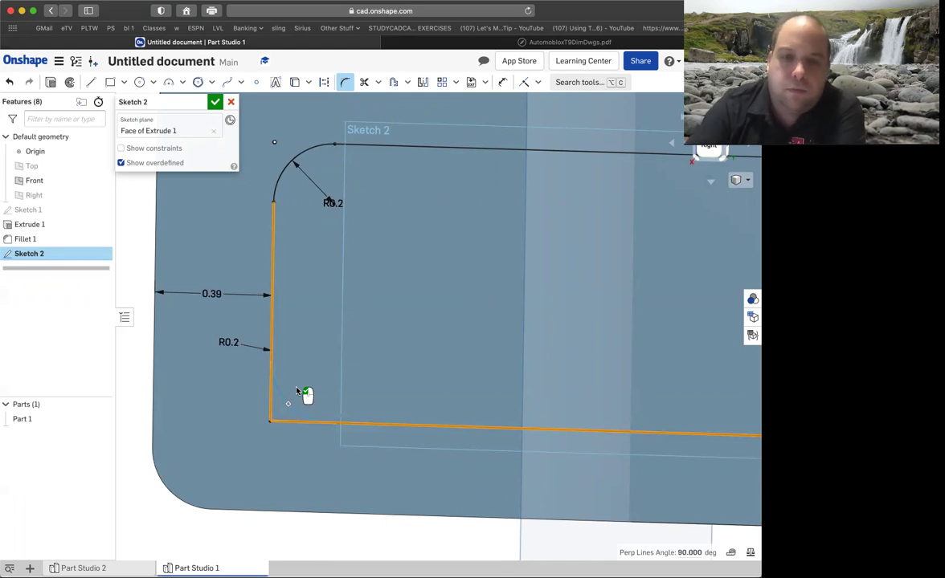
pyautogui.click(296, 390)
pyautogui.scroll(5, 547, 331)
pyautogui.scroll(-5, 652, 331)
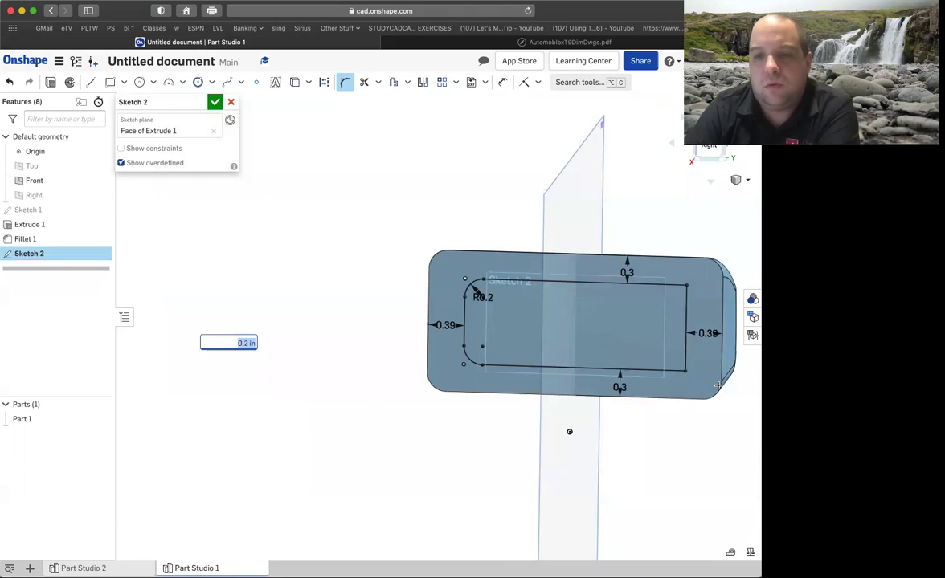
pyautogui.scroll(5, 717, 386)
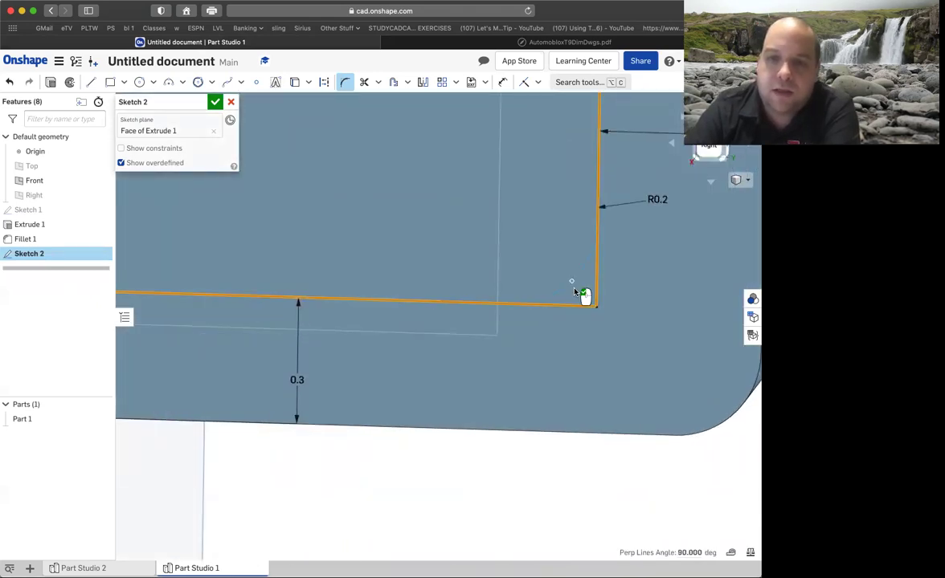
pyautogui.click(575, 293)
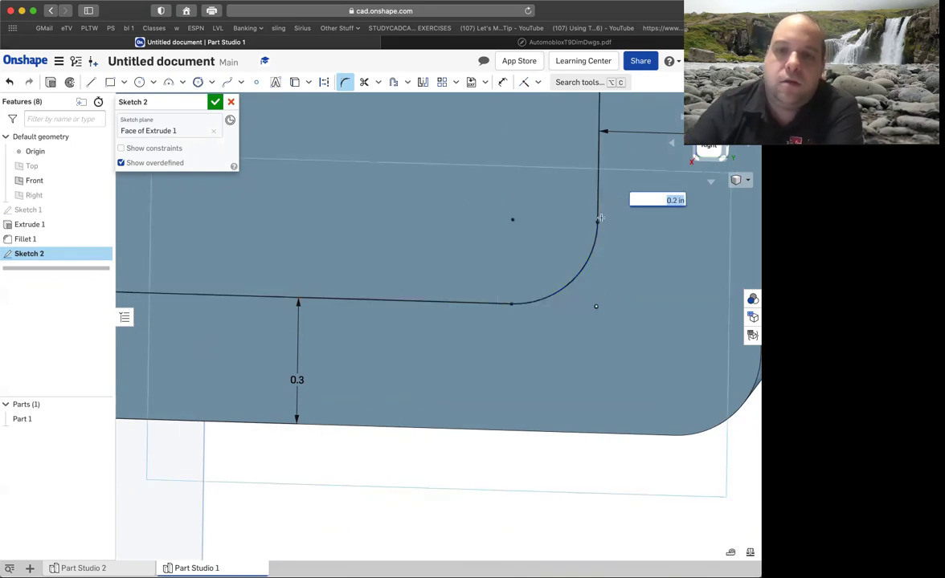
pyautogui.scroll(2, 601, 216)
pyautogui.scroll(-5, 536, 113)
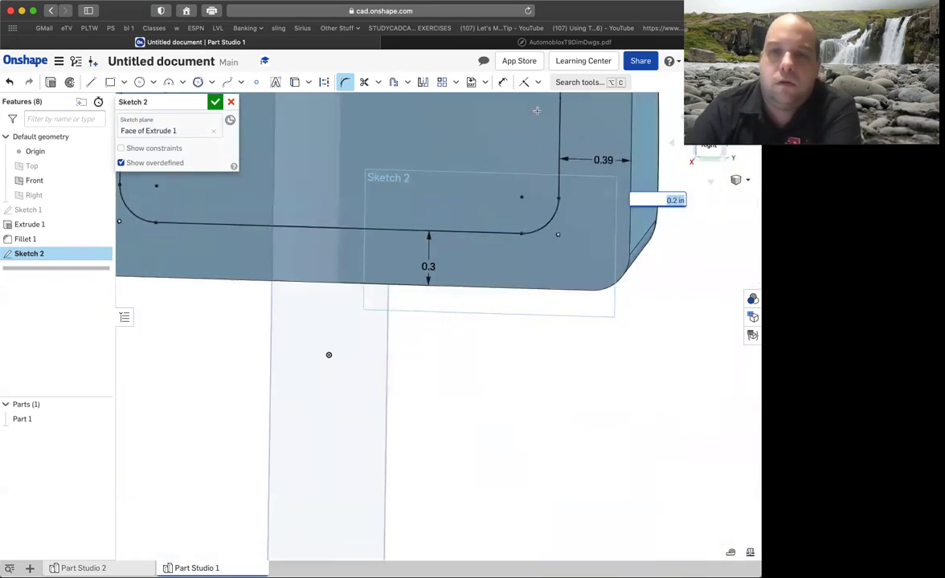
pyautogui.scroll(-3, 536, 113)
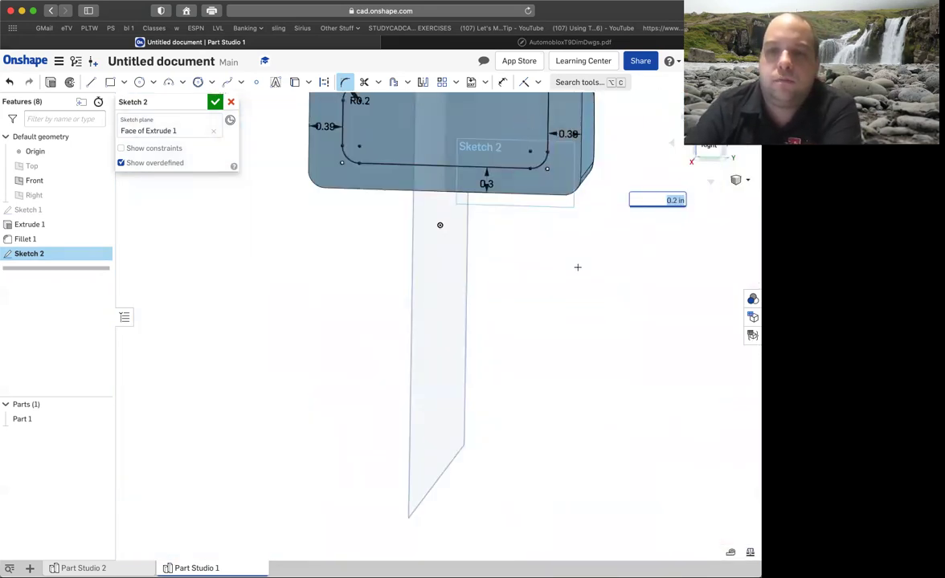
# Step: View the sketch face-on and round the rectangle's upper-right corner with a 0.2 in sketch fillet
pyautogui.moveTo(553, 264); pyautogui.dragTo(523, 232, button='right')
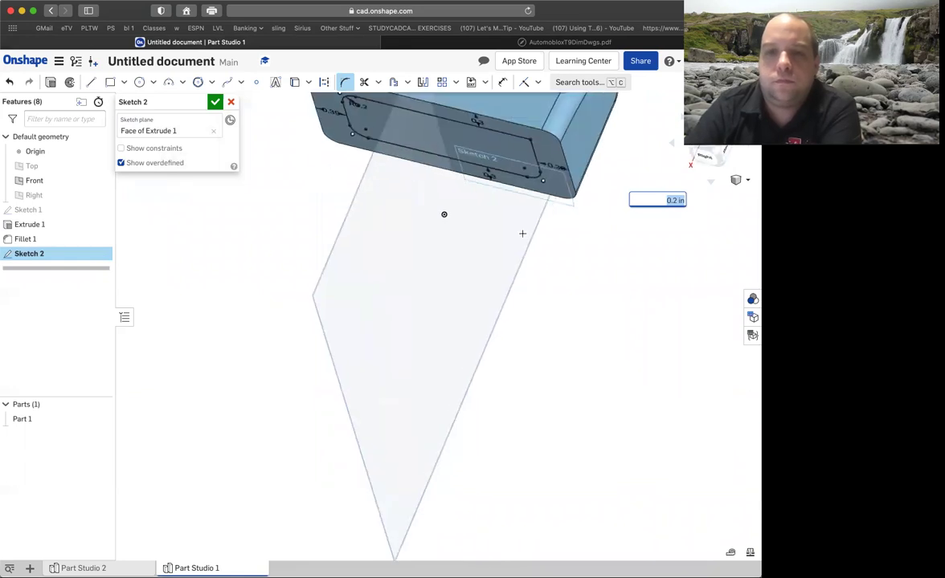
pyautogui.scroll(3, 521, 226)
pyautogui.scroll(-5, 504, 190)
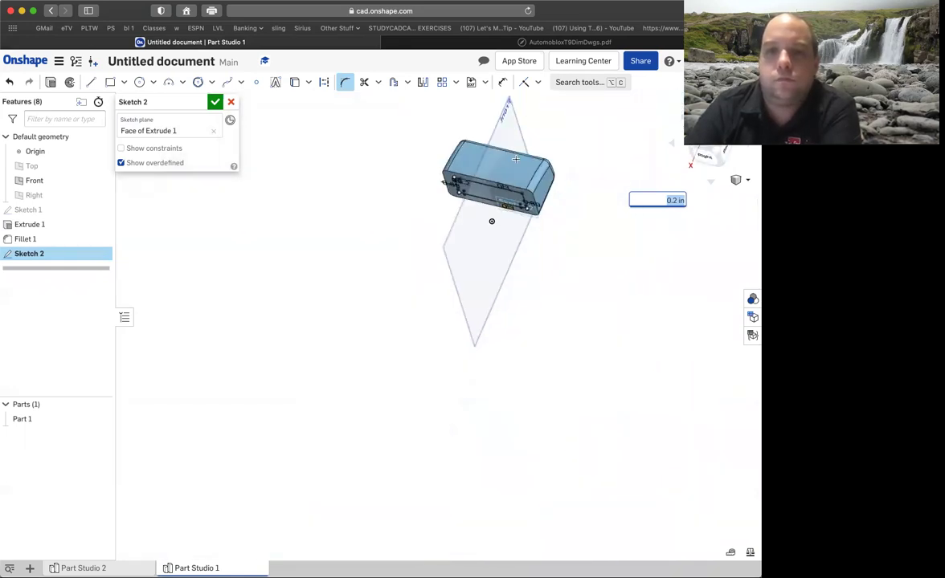
pyautogui.scroll(5, 505, 190)
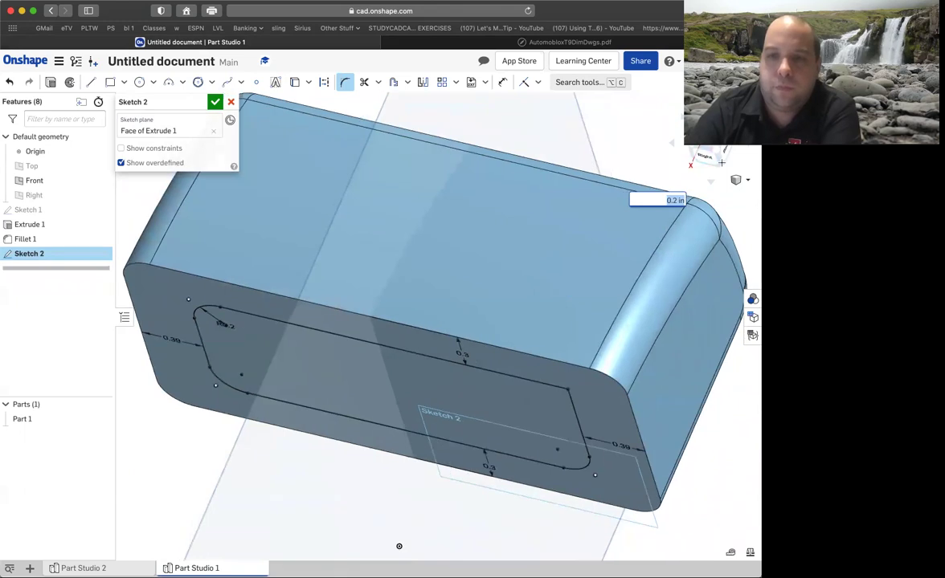
pyautogui.press('n')
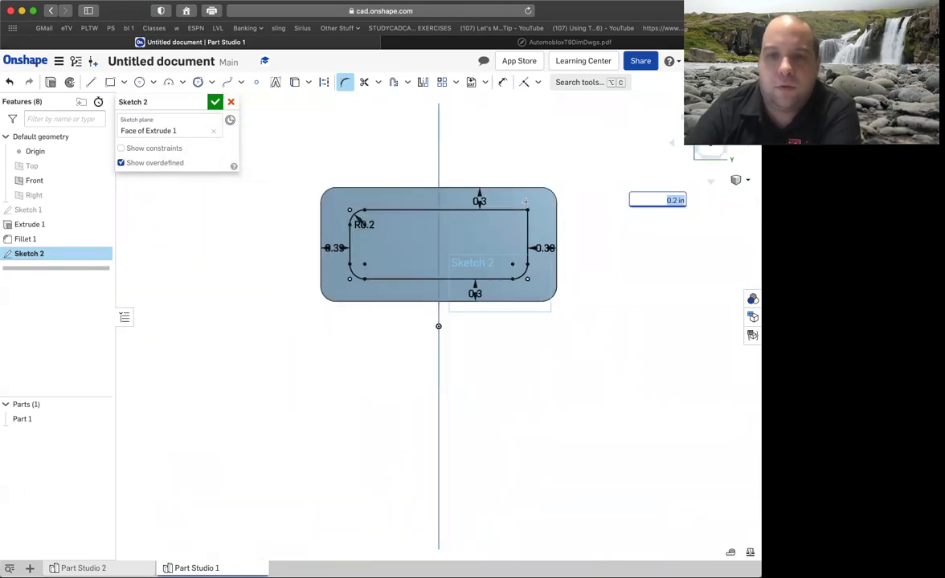
pyautogui.scroll(5, 526, 202)
pyautogui.click(476, 220)
pyautogui.click(552, 262)
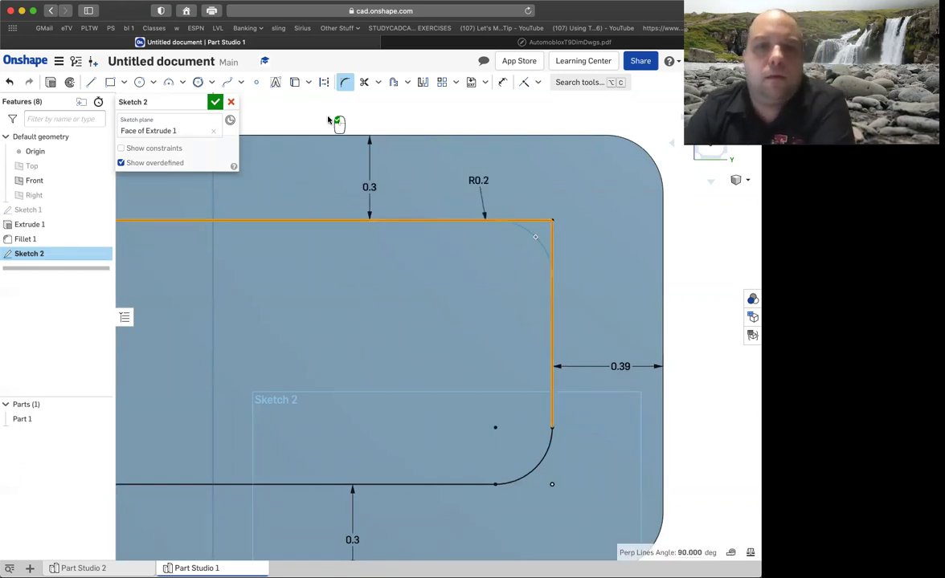
pyautogui.click(372, 133)
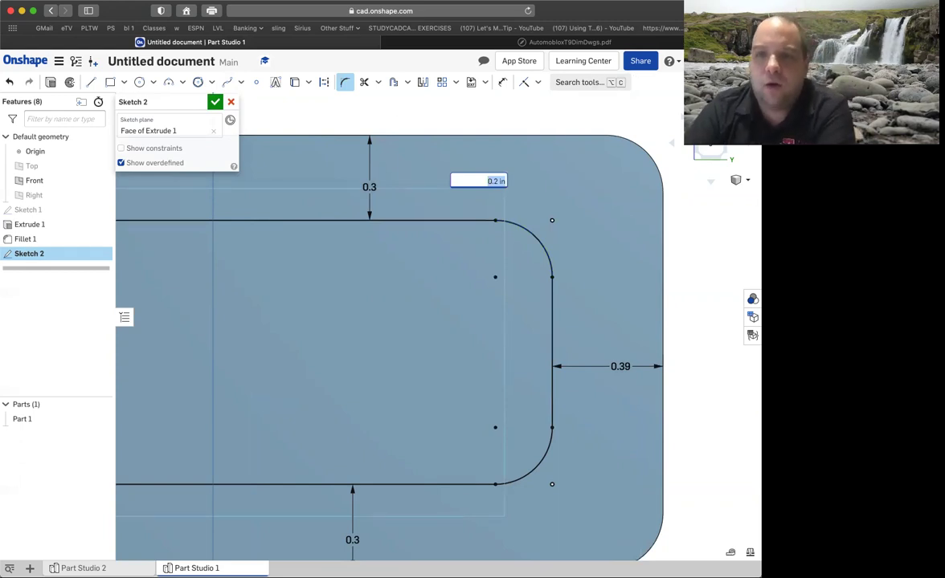
# Step: Extrude the rounded rectangle region as a blind Remove cut directed into the bumper body from its back face
pyautogui.hotkey('shift', '7')
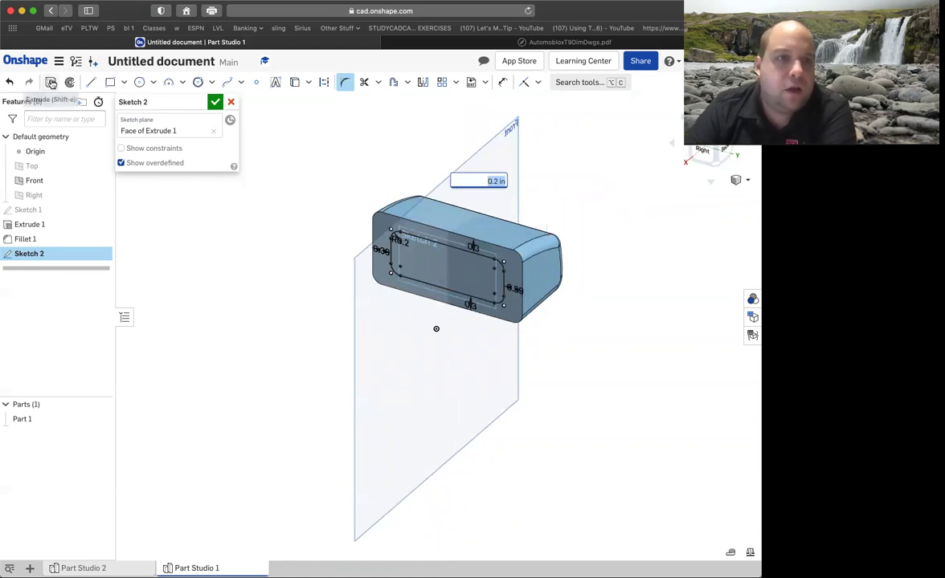
pyautogui.click(49, 82)
pyautogui.hotkey('shift', 'e')
pyautogui.click(464, 269)
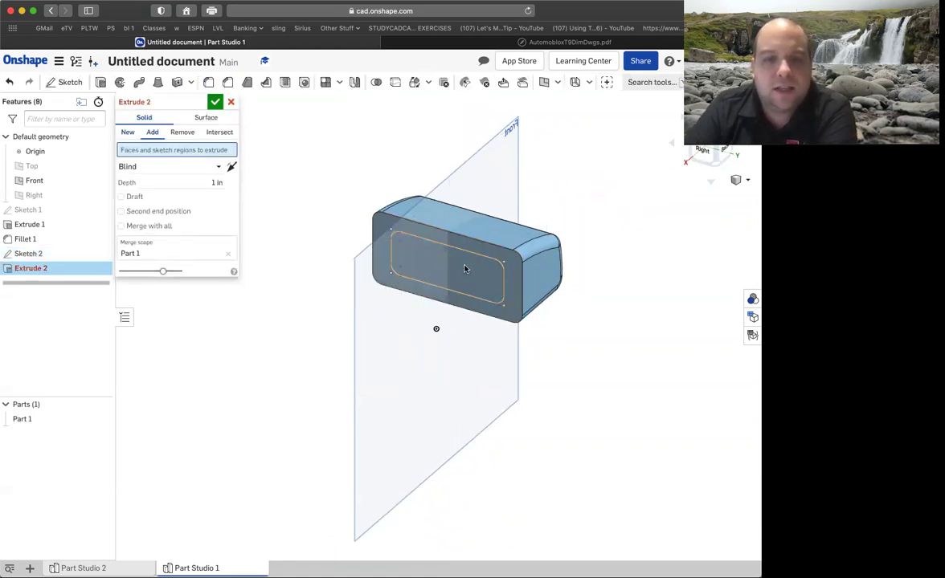
pyautogui.click(458, 271)
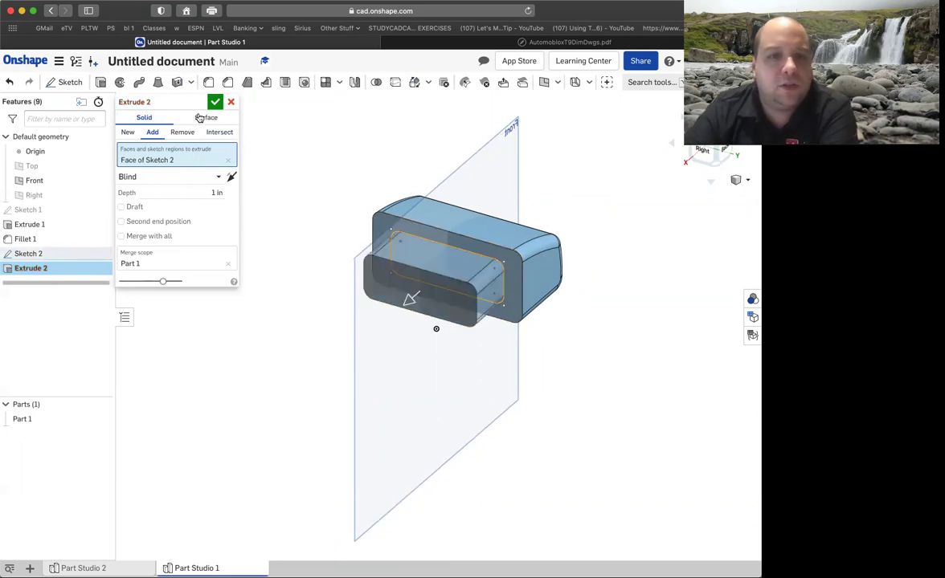
pyautogui.click(231, 179)
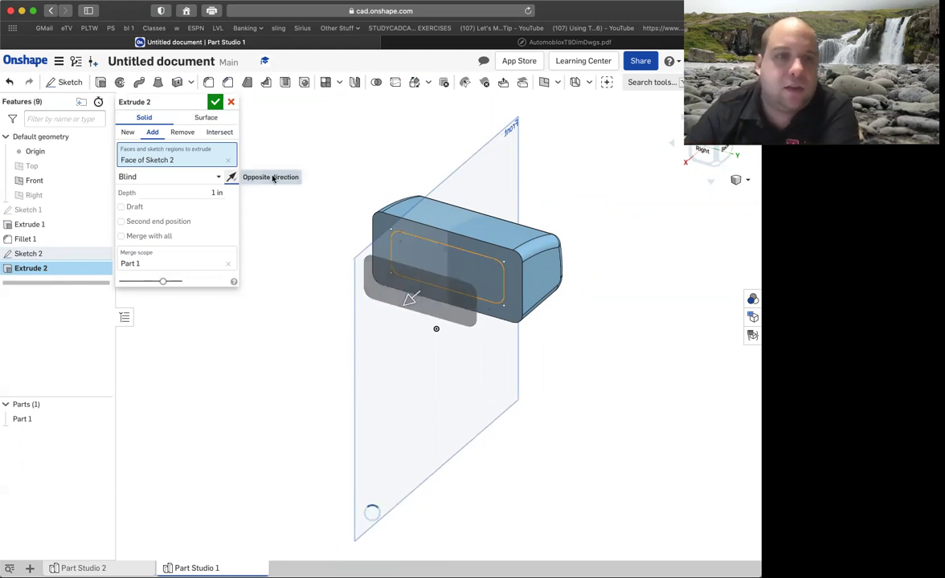
pyautogui.click(183, 132)
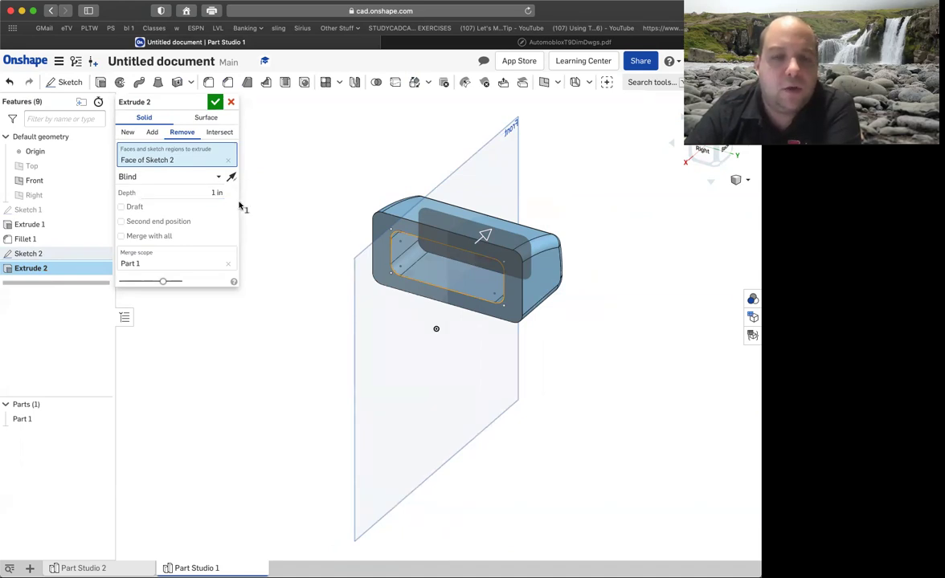
pyautogui.click(672, 146)
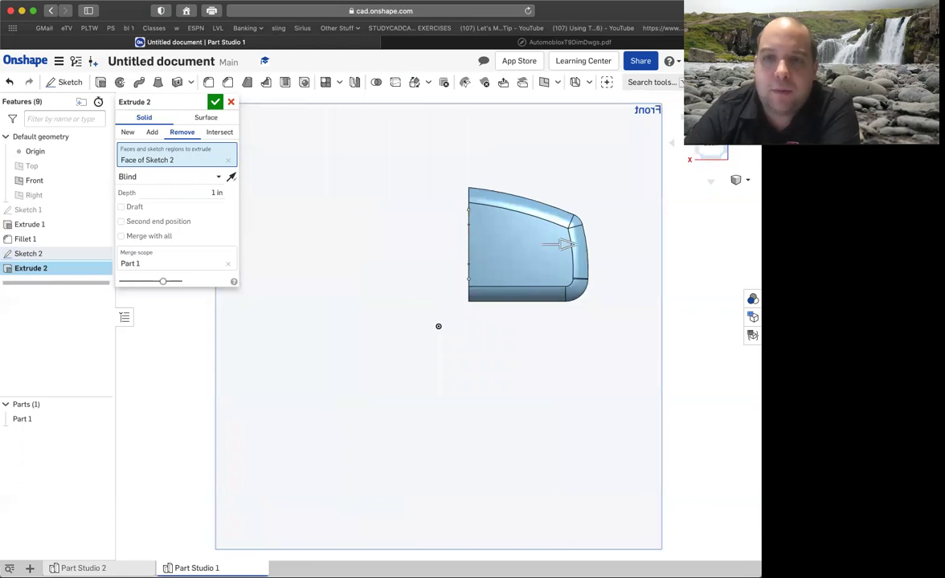
pyautogui.moveTo(438, 326); pyautogui.dragTo(438, 270, button='right')
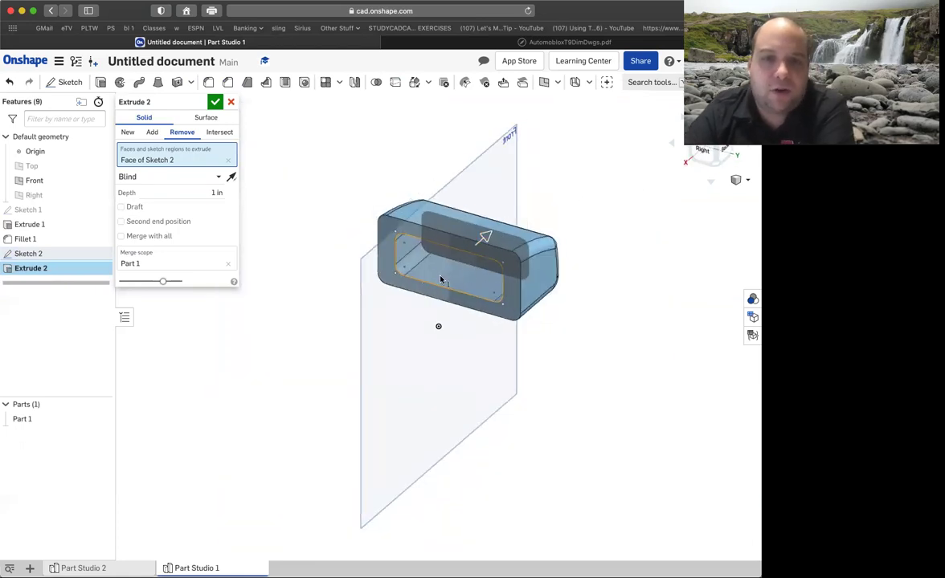
# Step: Check the pocket depth in the PDF drawing's section view, then set the cut's depth to 0.57 in in Onshape and accept it
pyautogui.click(530, 42)
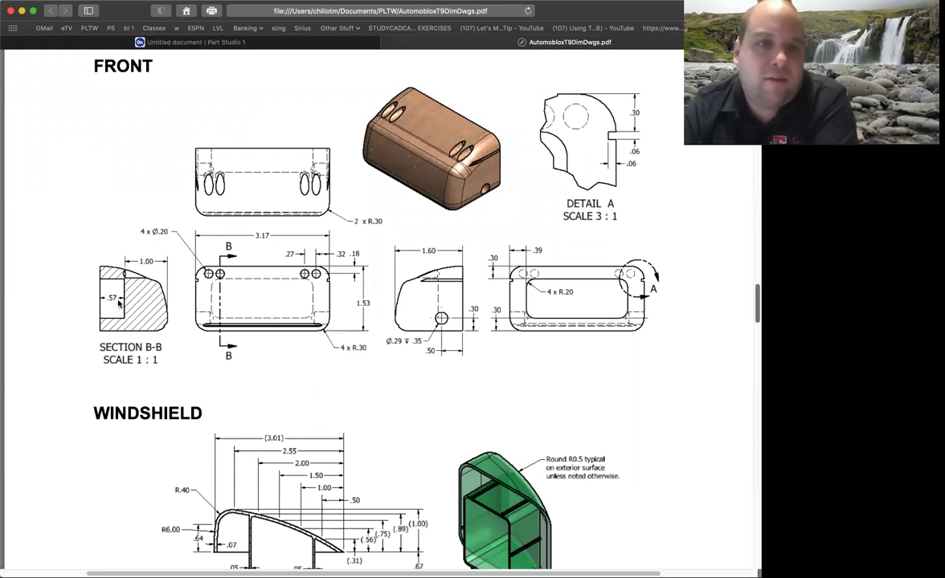
pyautogui.click(88, 43)
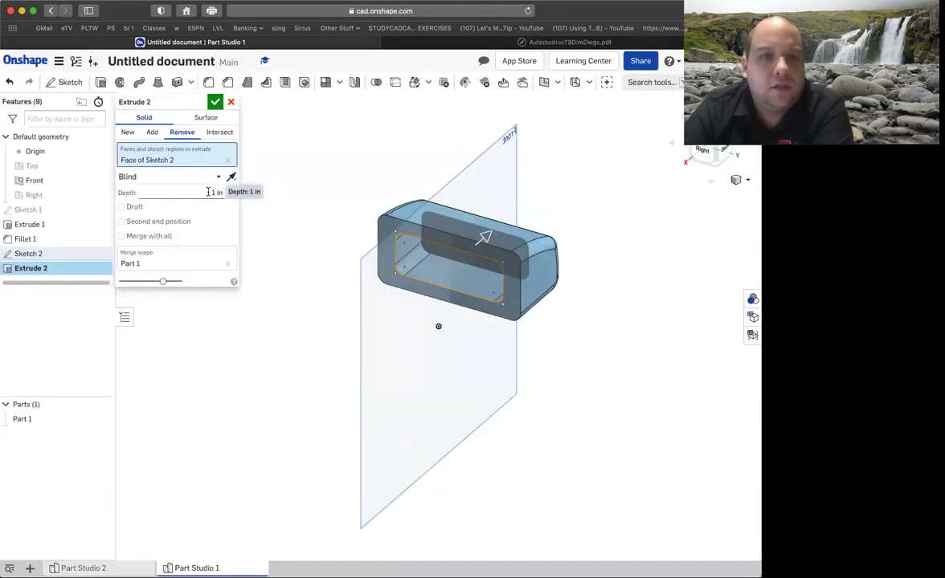
pyautogui.click(238, 194)
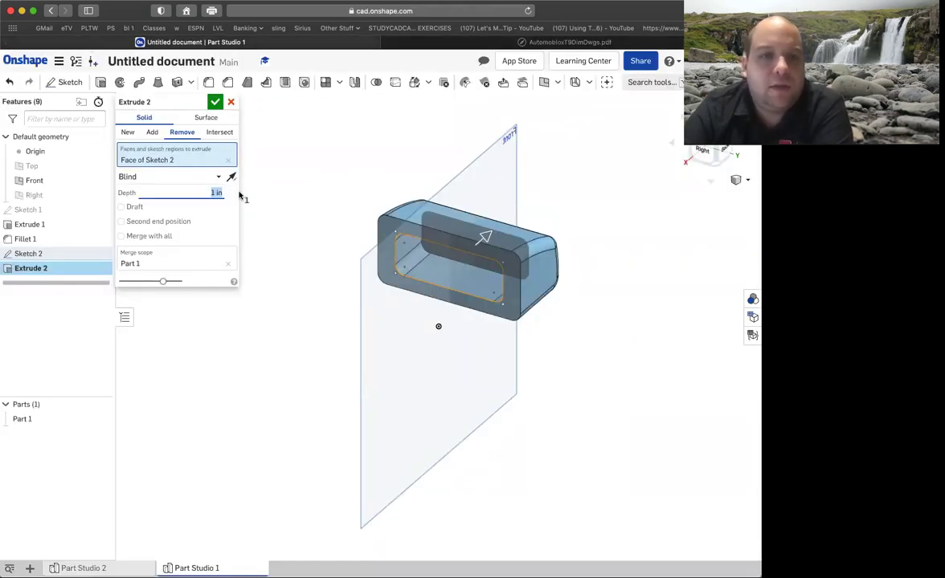
pyautogui.press('BackSpace')
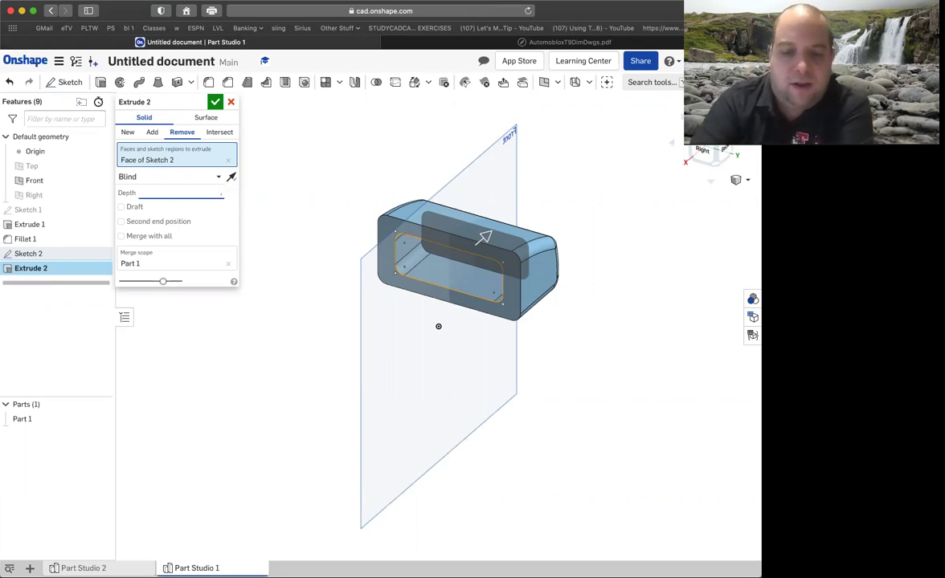
pyautogui.write('.57')
pyautogui.press('Return')
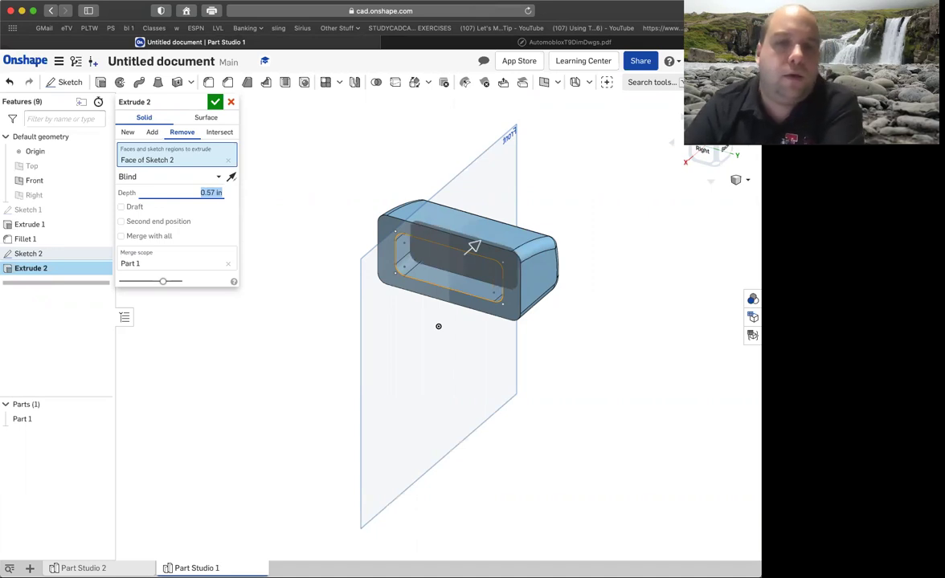
pyautogui.click(215, 101)
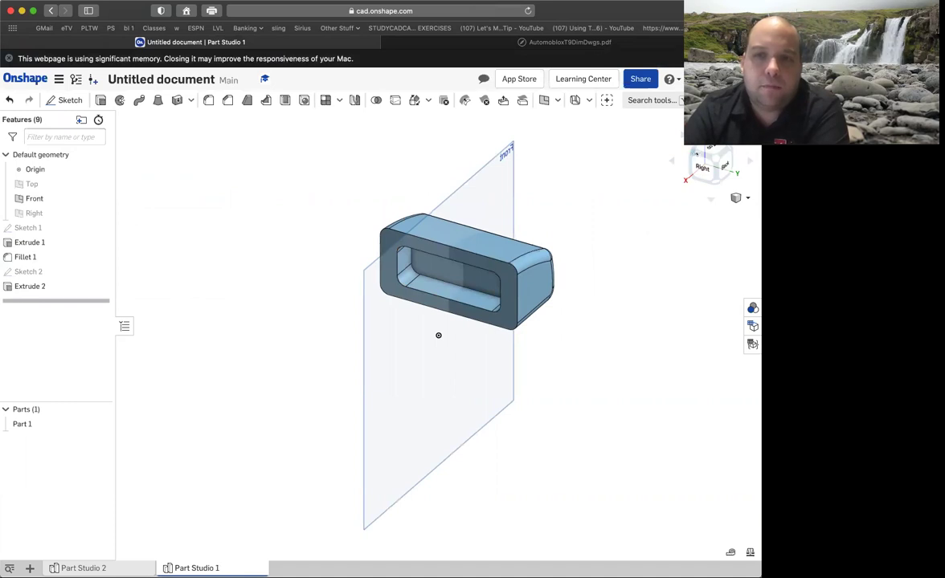
# Step: Consult the bumper's PDF drawing, then start a plane in Onshape offset from the back face toward the bumper's front
pyautogui.hotkey('shift', '7')
pyautogui.hotkey('shift', 'Left')
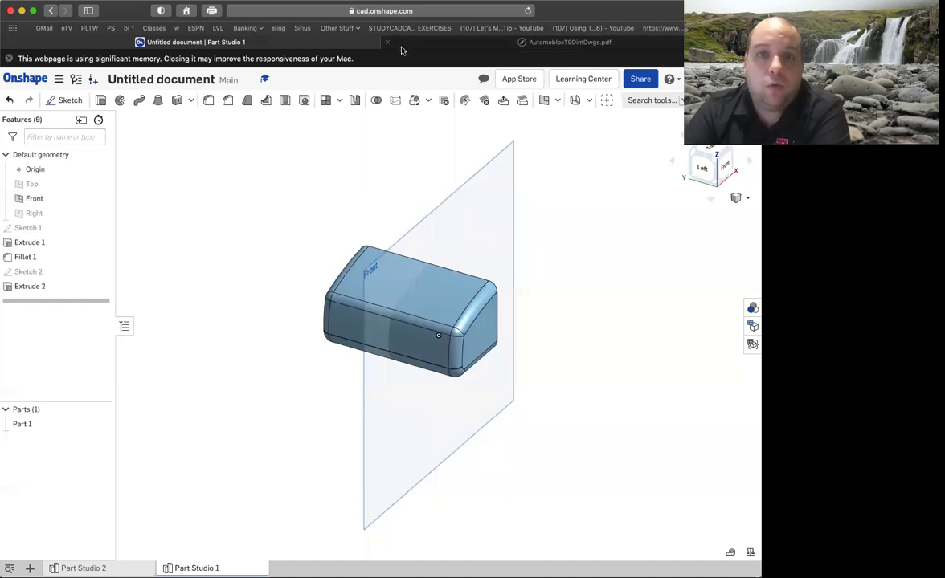
pyautogui.click(441, 49)
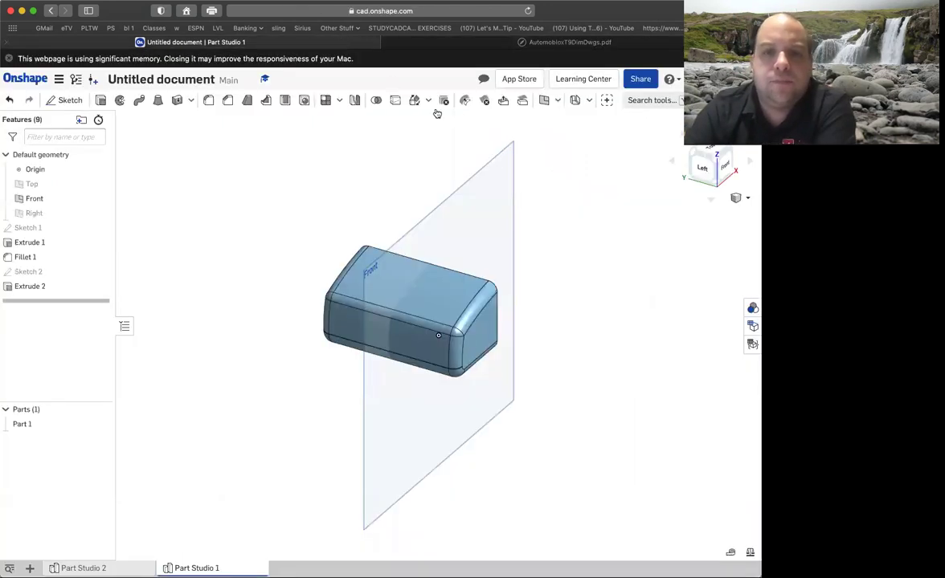
pyautogui.click(312, 41)
pyautogui.moveTo(437, 335); pyautogui.dragTo(679, 172, button='right')
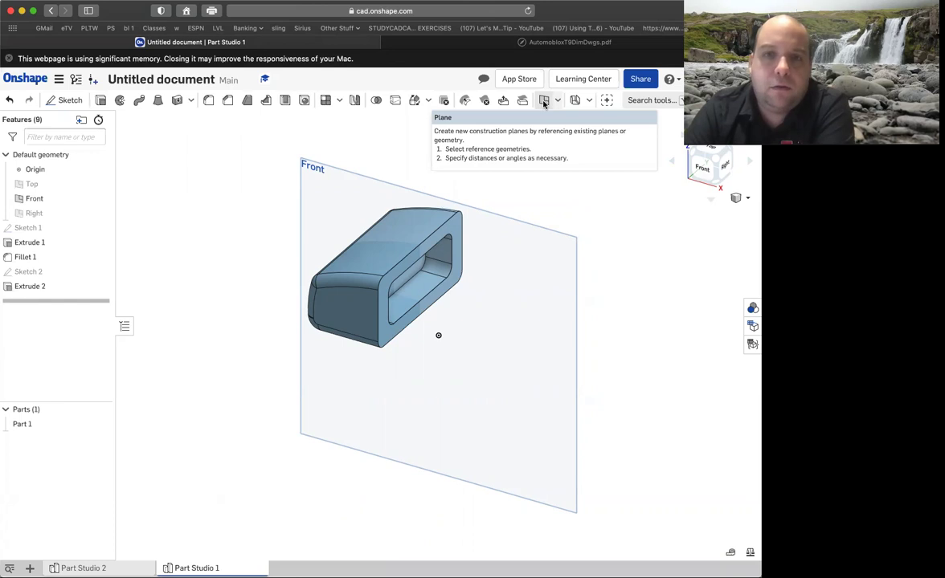
pyautogui.click(543, 101)
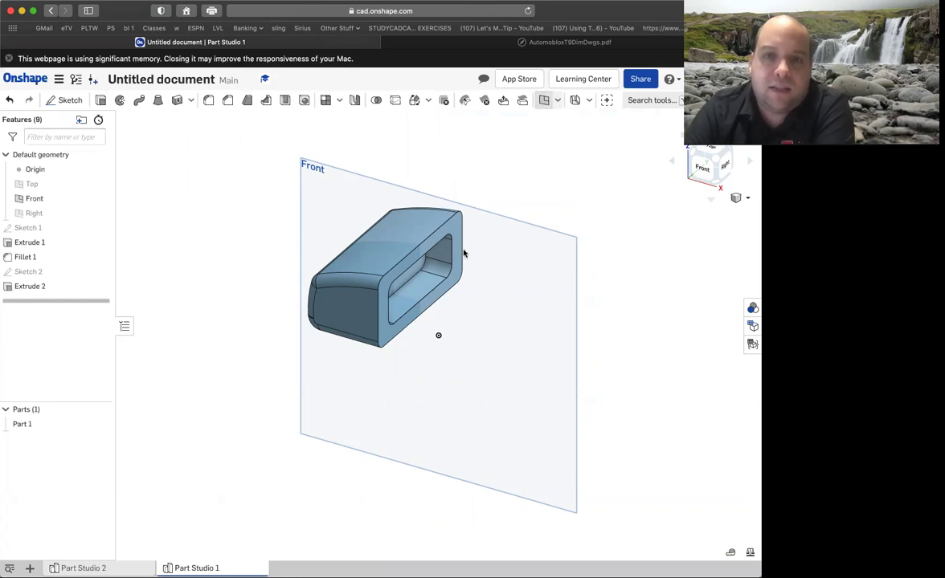
pyautogui.click(392, 278)
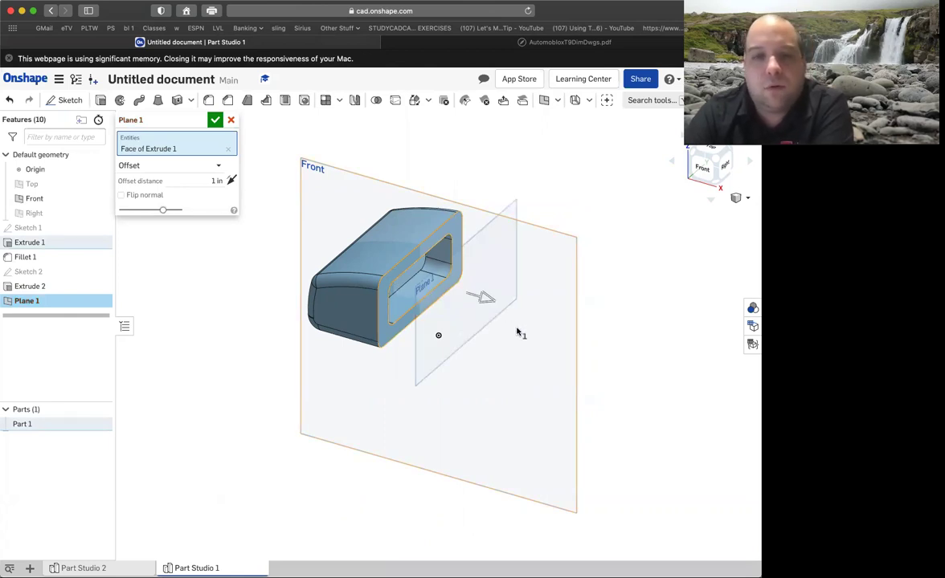
pyautogui.click(230, 182)
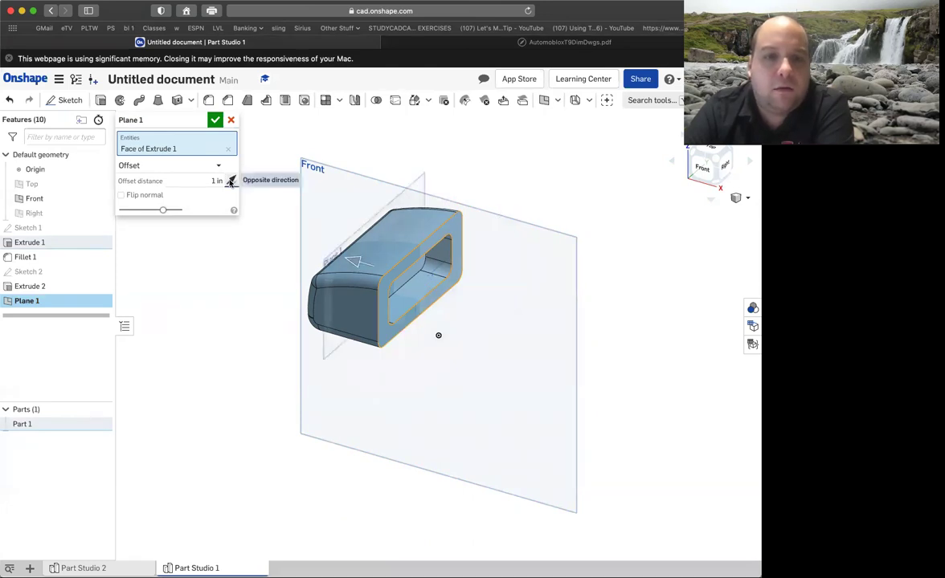
# Step: From the Front view, set the new plane's offset distance to 1.6 in and accept it
pyautogui.click(707, 164)
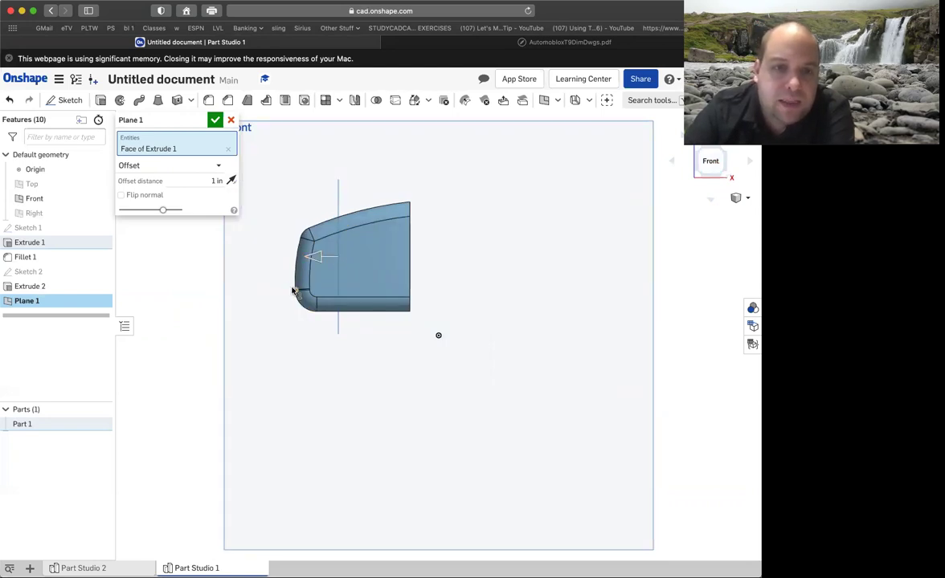
pyautogui.click(213, 181)
pyautogui.write('.6')
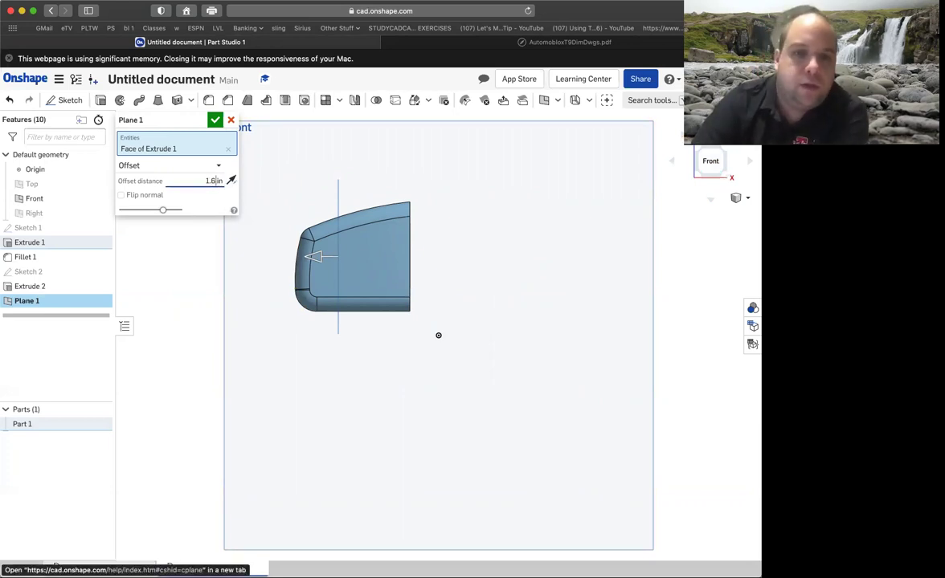
pyautogui.press('Return')
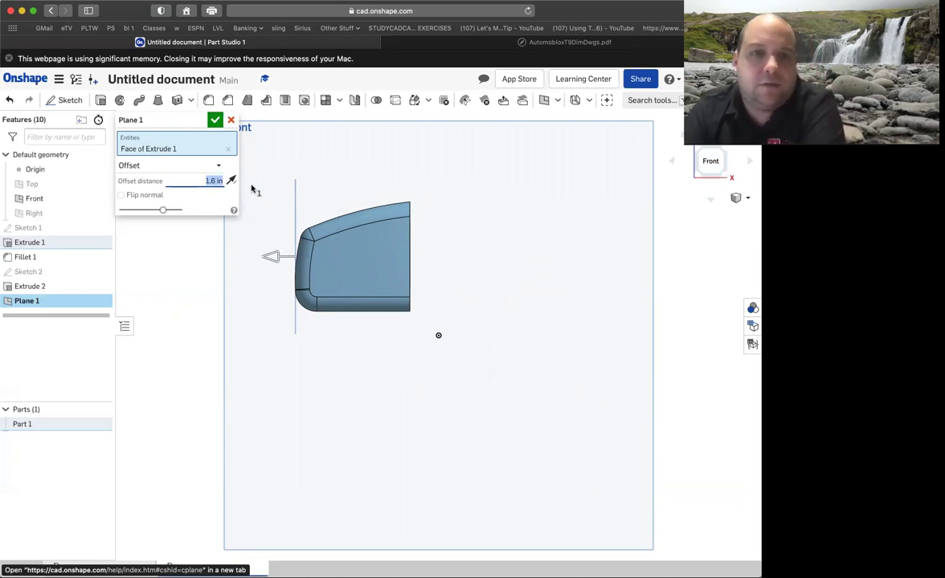
pyautogui.click(215, 122)
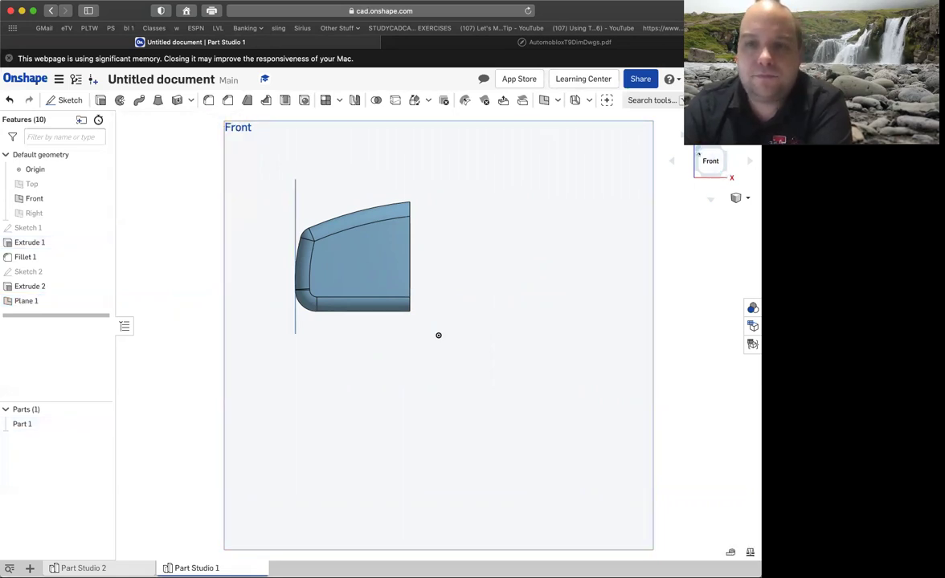
# Step: Start a new sketch on the offset plane at the front of the bumper
pyautogui.moveTo(438, 335); pyautogui.dragTo(515, 374, button='right')
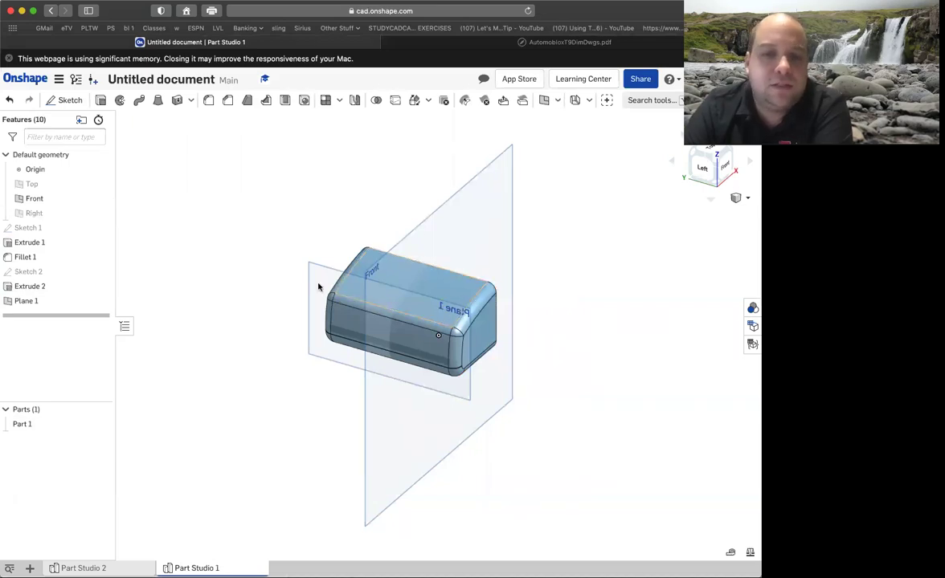
pyautogui.click(55, 99)
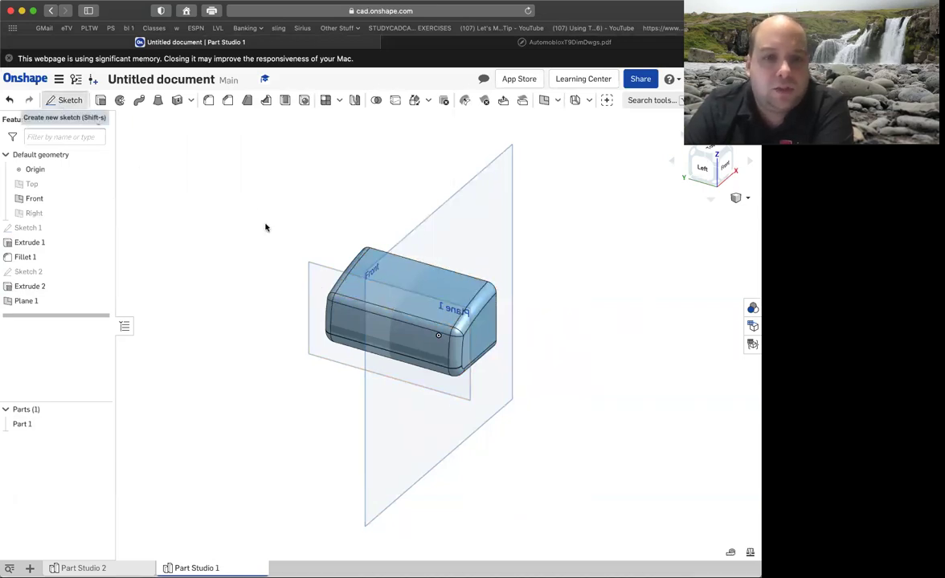
pyautogui.click(322, 270)
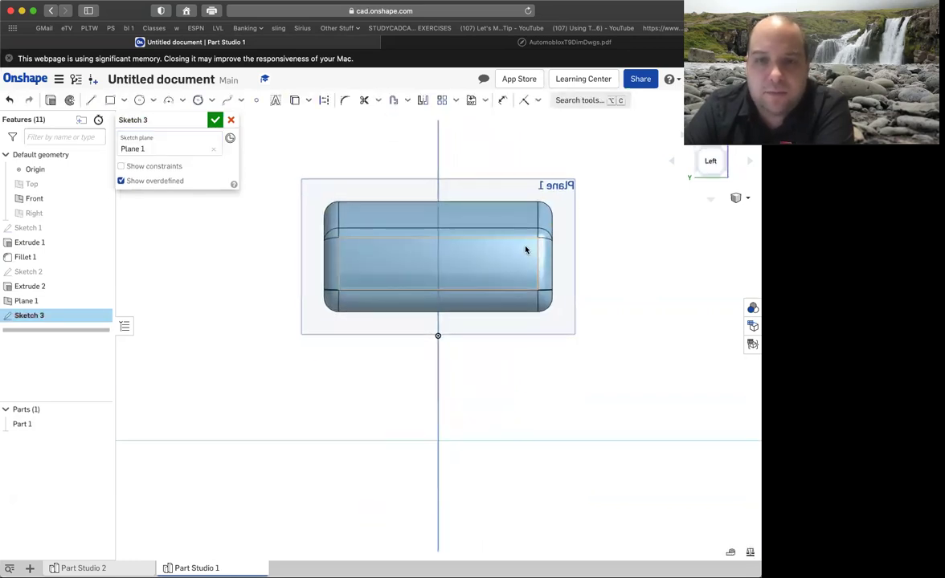
pyautogui.scroll(5, 526, 250)
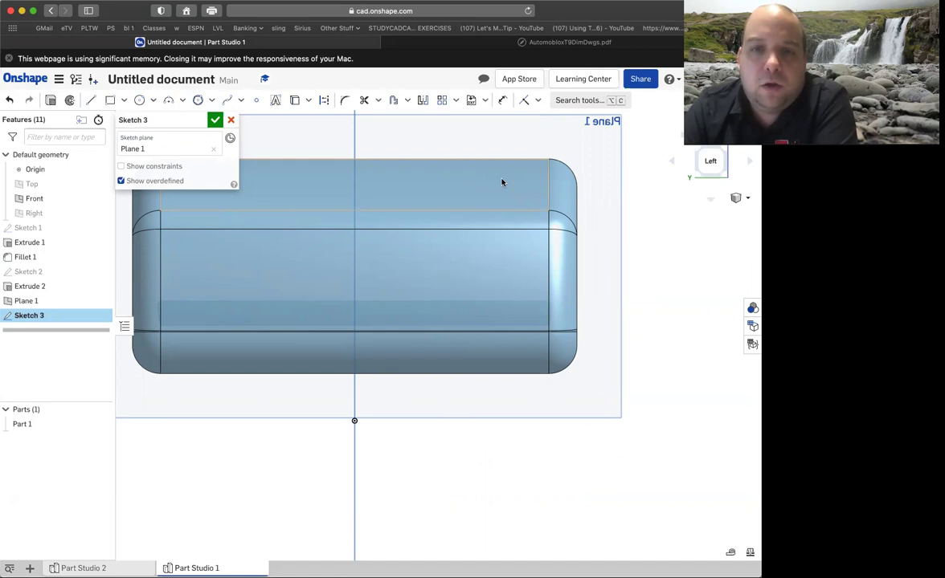
# Step: Check the small hole positions in the PDF drawing's front view, then place a sketch point near the bumper's upper-right corner in Onshape
pyautogui.click(411, 42)
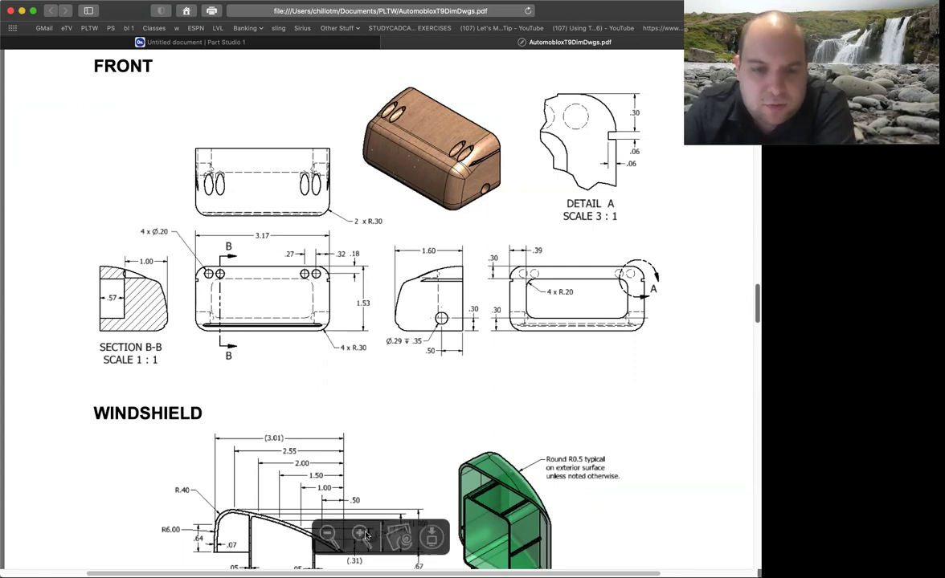
pyautogui.click(359, 533)
pyautogui.click(359, 534)
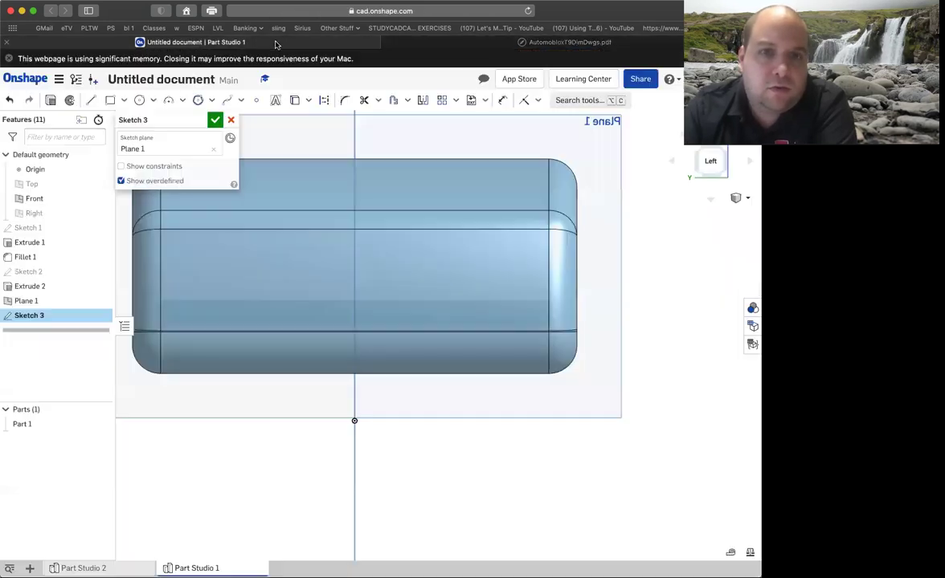
pyautogui.click(254, 42)
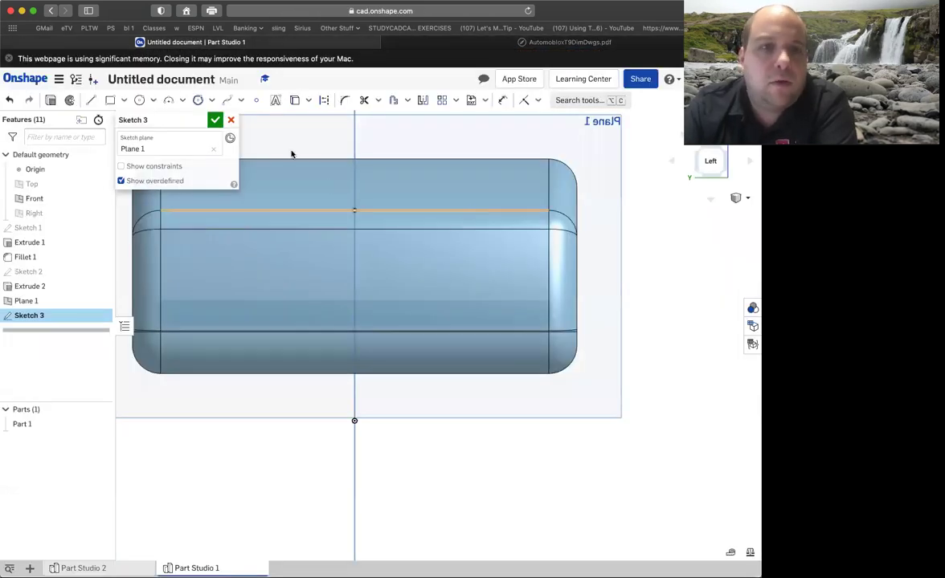
pyautogui.click(257, 100)
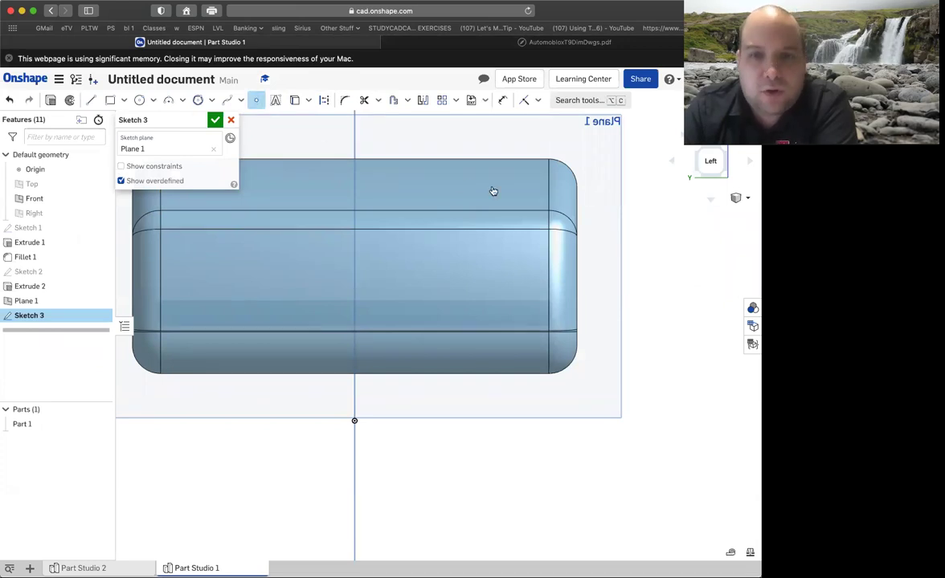
pyautogui.click(522, 191)
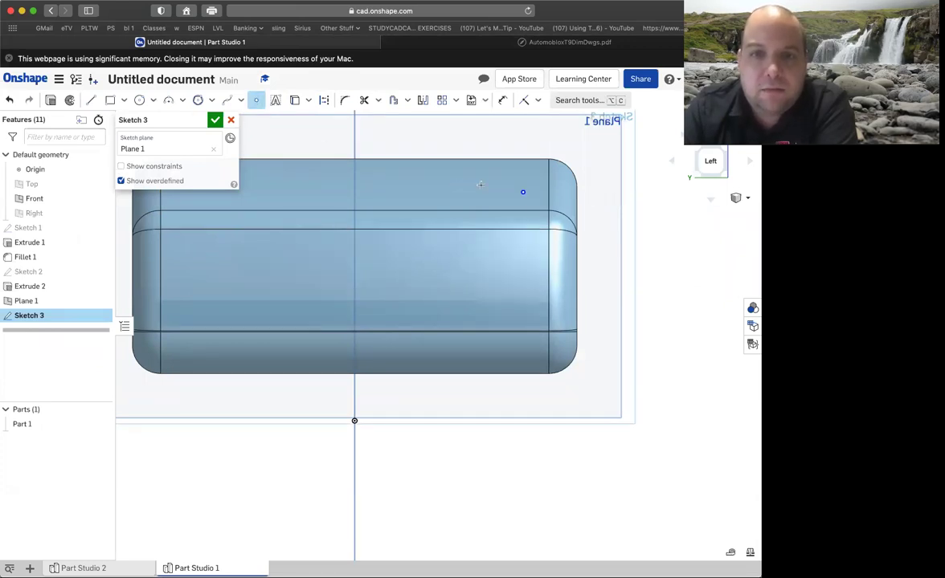
# Step: Dimension the point 0.32 in horizontally from the bumper's right side edge
pyautogui.click(503, 101)
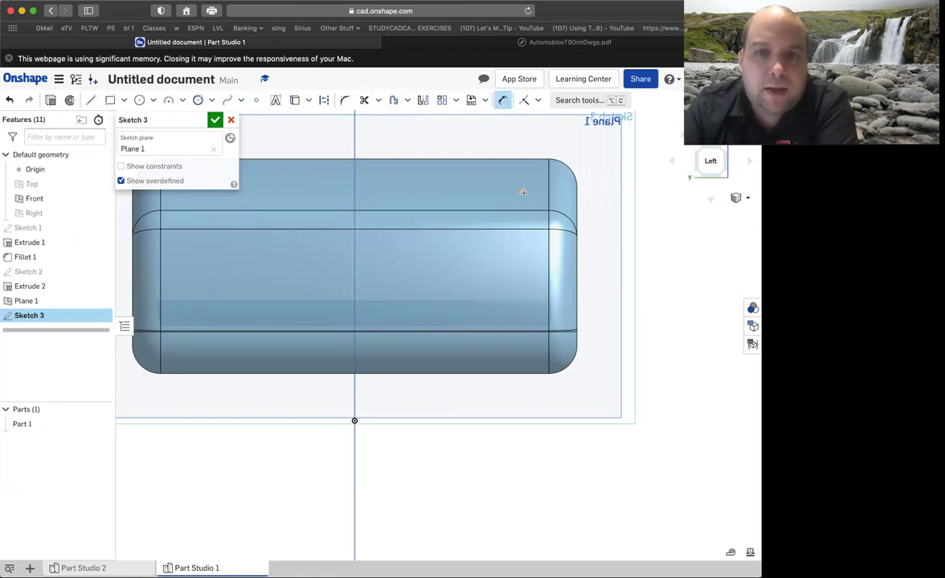
pyautogui.click(576, 197)
pyautogui.click(523, 192)
pyautogui.click(496, 139)
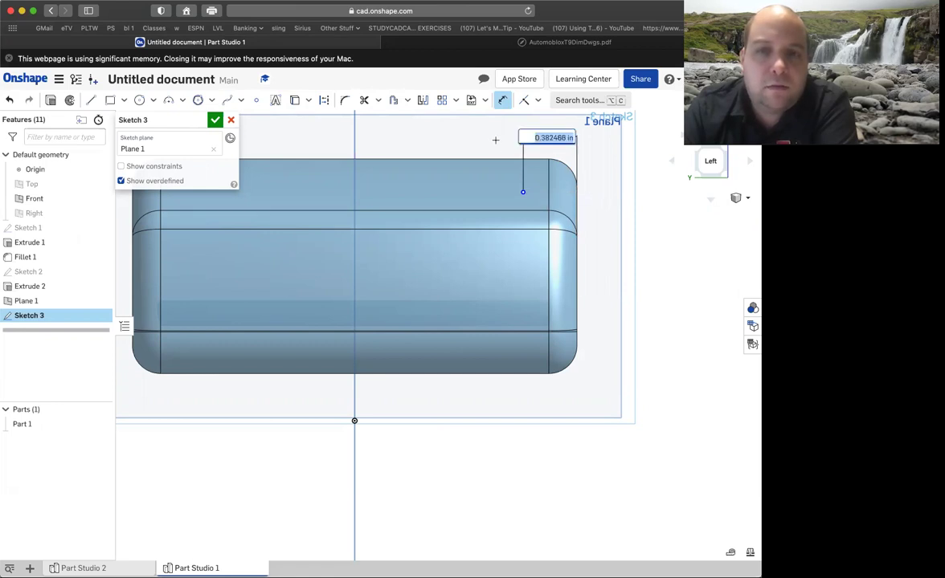
pyautogui.press('BackSpace')
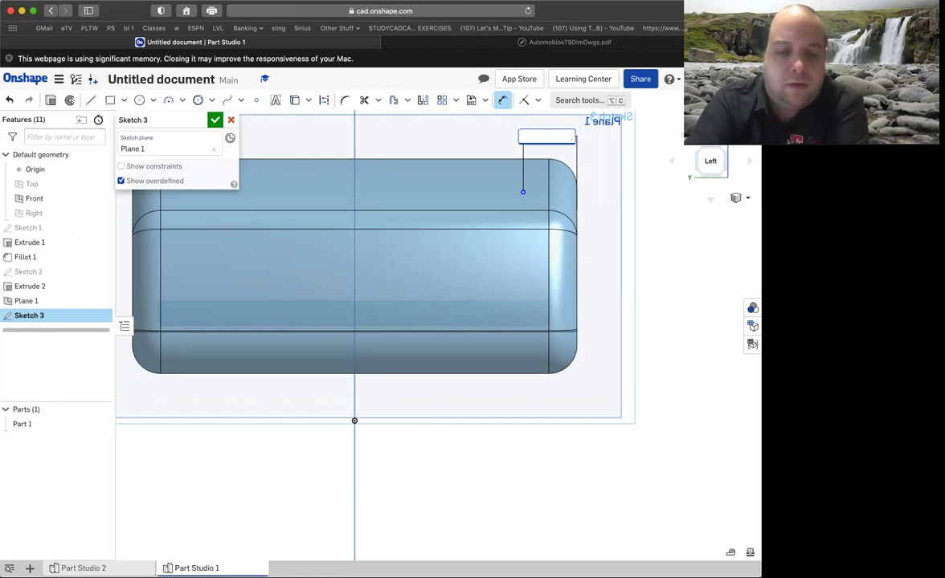
pyautogui.press('Return')
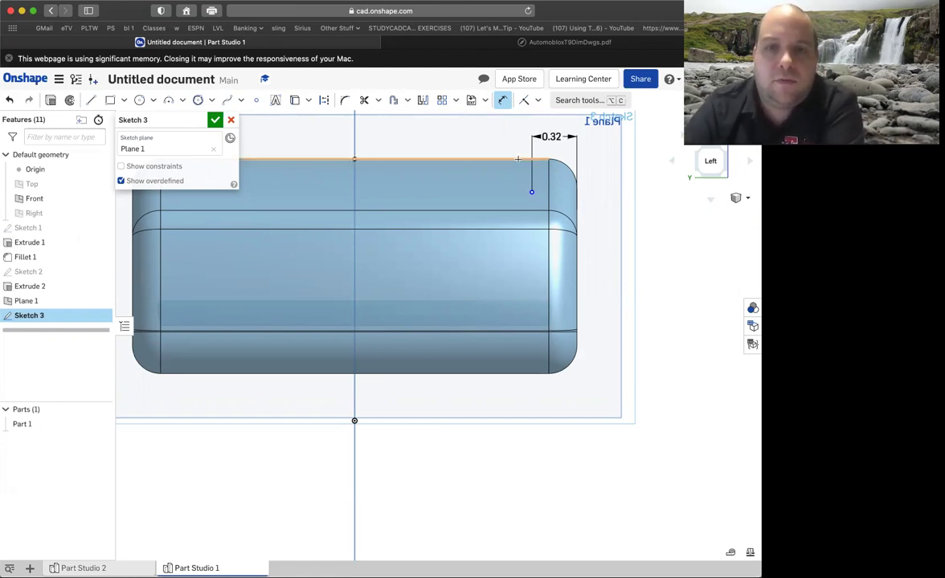
# Step: Dimension the same point 0.18 in below the bumper's top edge
pyautogui.click(504, 160)
pyautogui.click(532, 191)
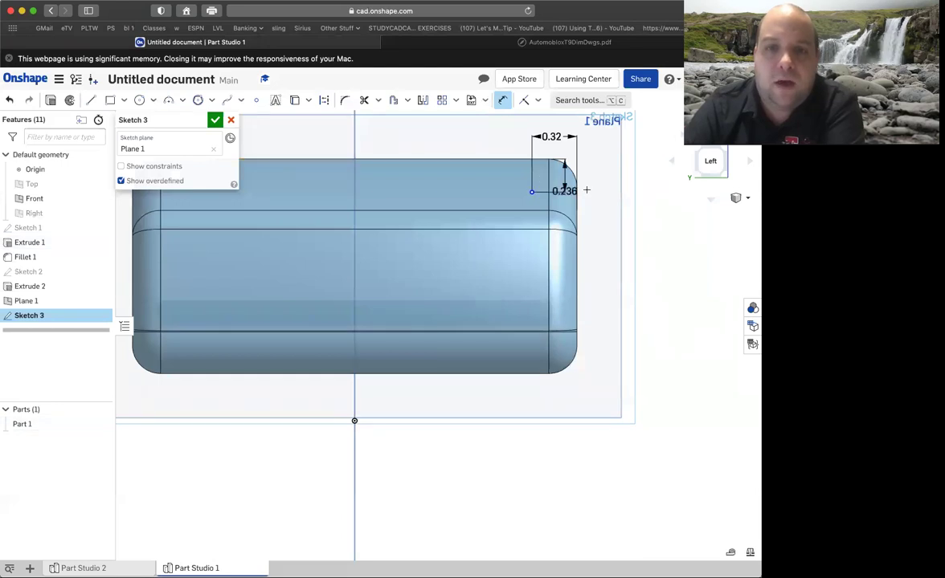
pyautogui.click(592, 184)
pyautogui.press('BackSpace')
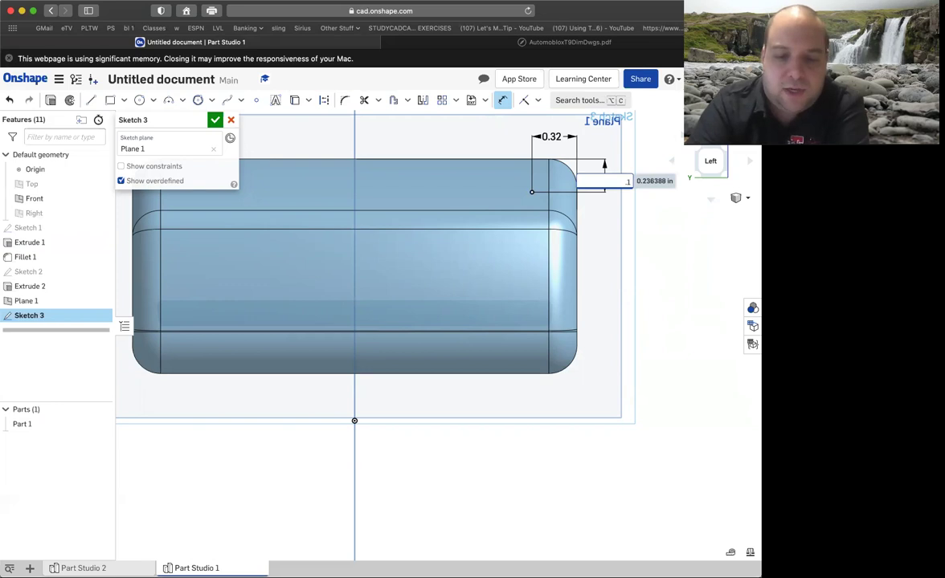
pyautogui.write('.18')
pyautogui.press('Return')
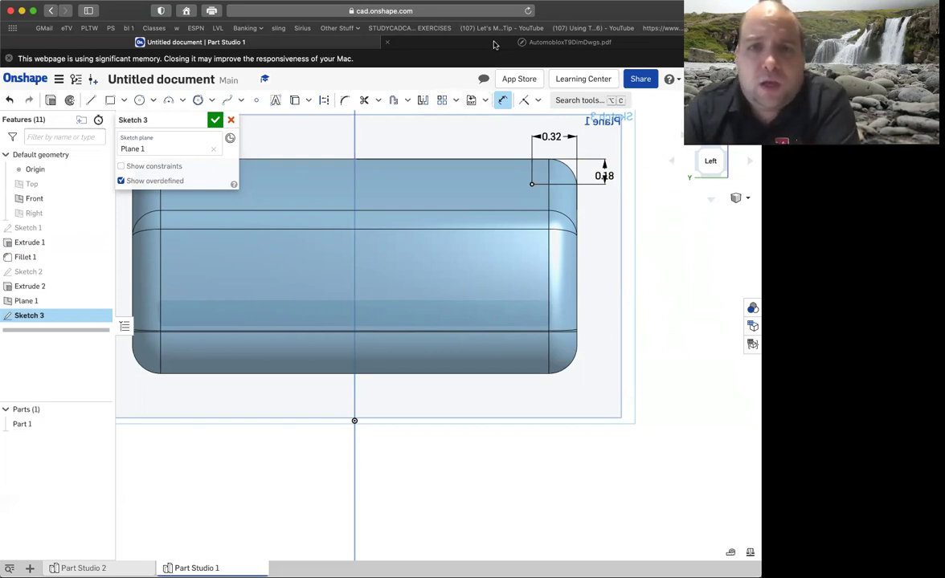
# Step: Consult the hole pair in the PDF drawing, then add a second sketch point inboard of the first one in Onshape
pyautogui.click(464, 43)
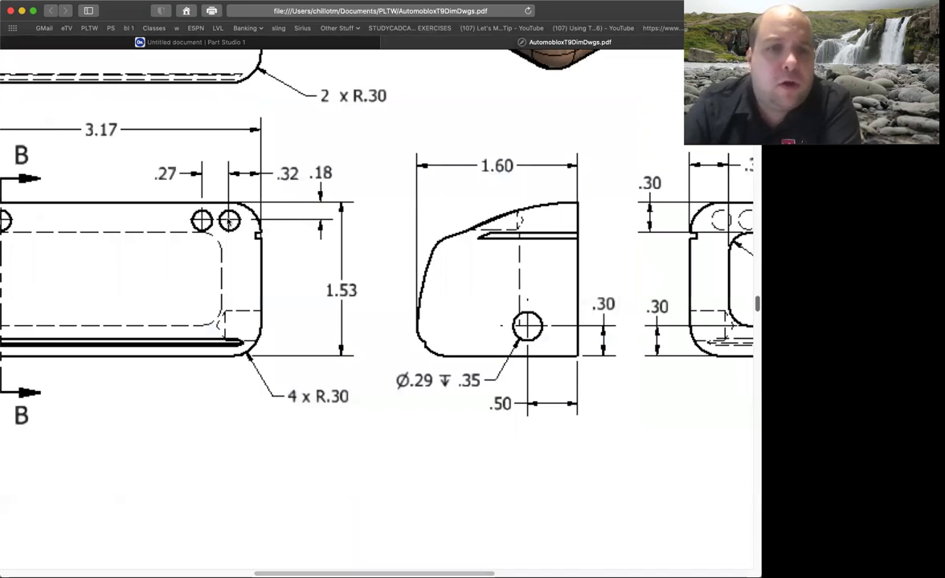
pyautogui.click(241, 42)
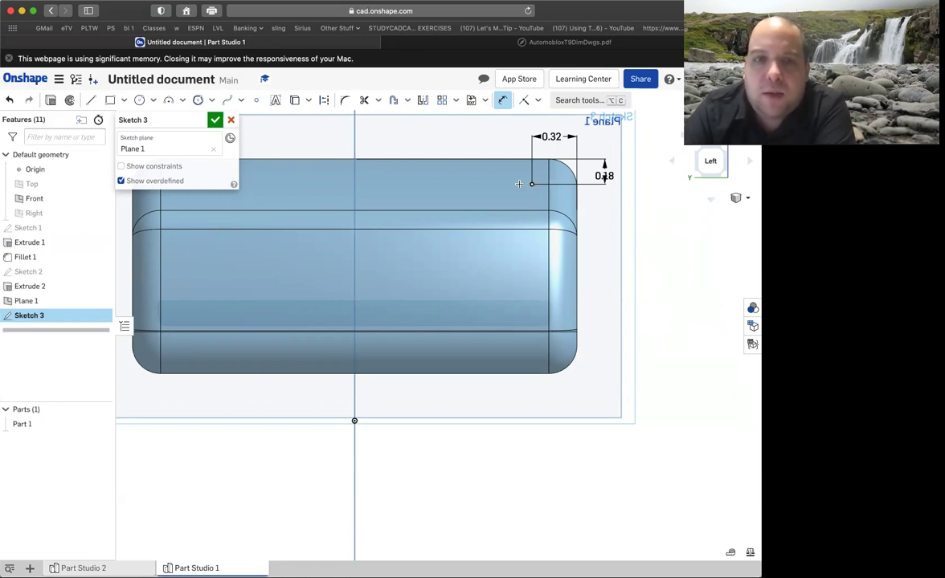
pyautogui.click(255, 100)
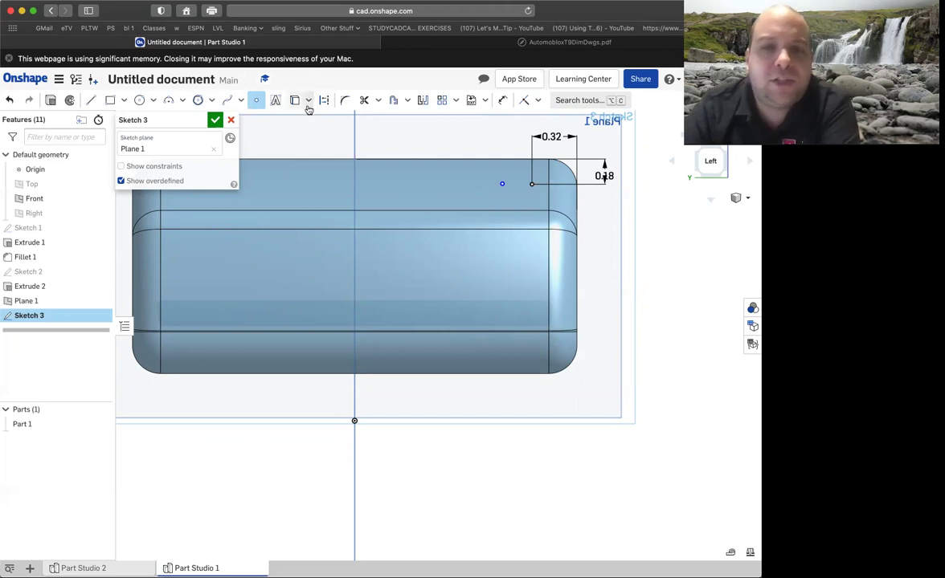
# Step: Check the hole spacing in the PDF drawing, then dimension the two points 0.27 in apart in Onshape
pyautogui.click(420, 46)
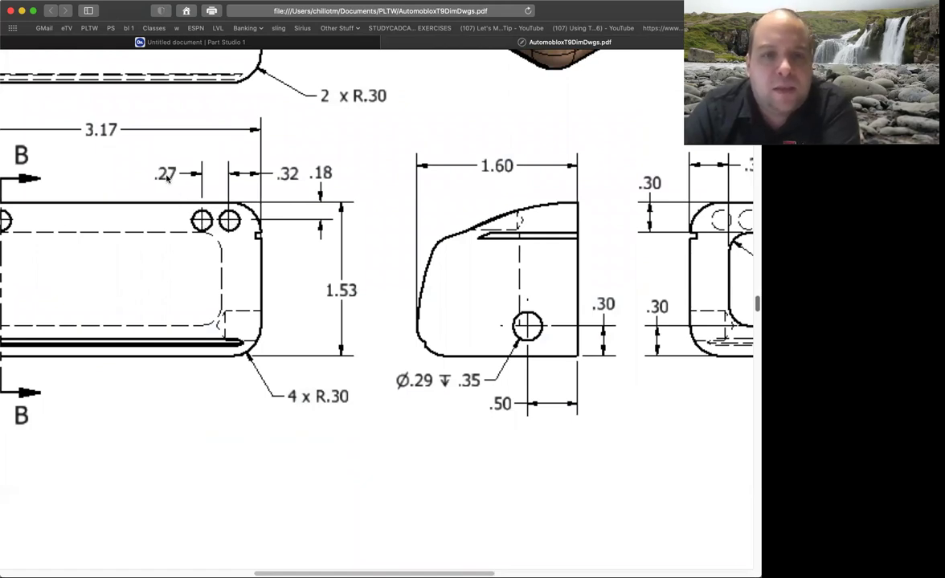
pyautogui.click(308, 45)
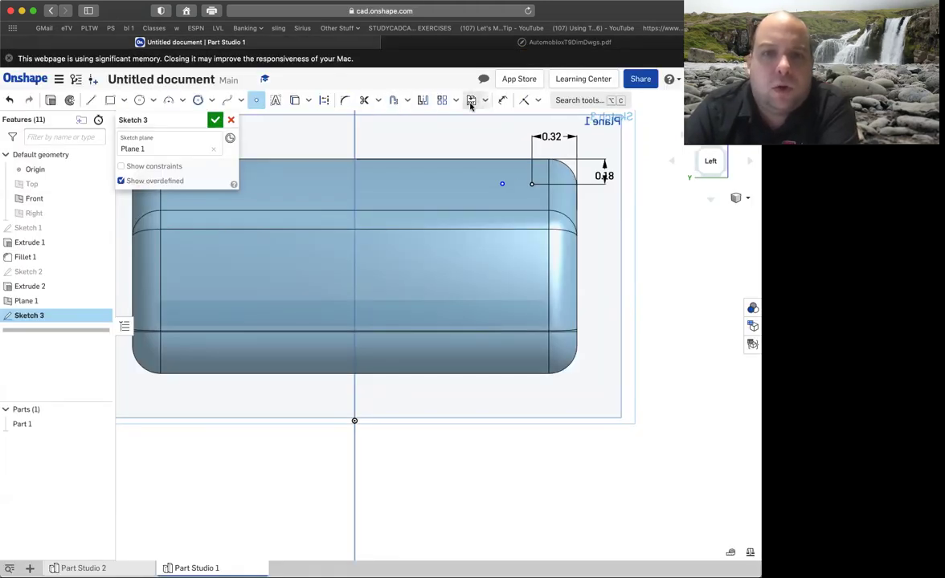
pyautogui.press('u')
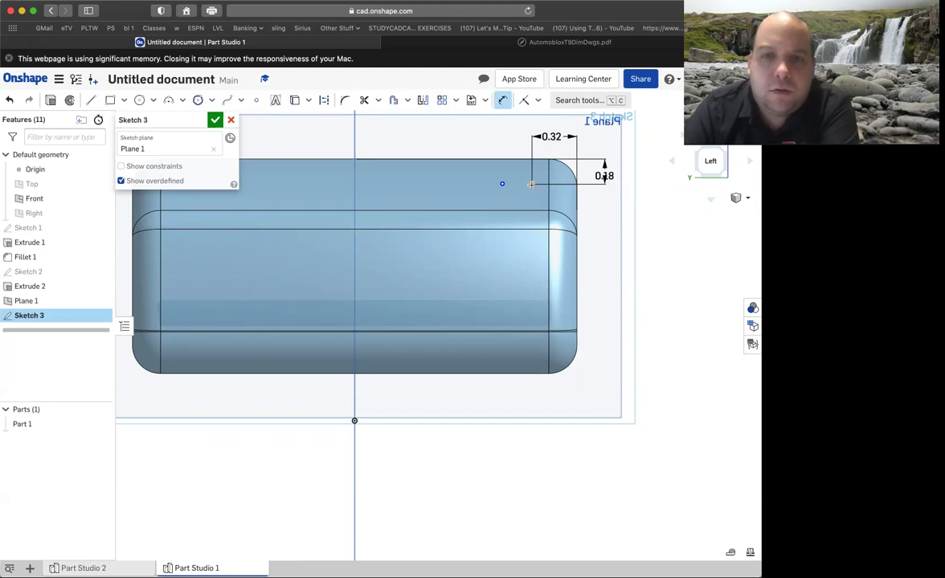
pyautogui.click(502, 183)
pyautogui.click(509, 205)
pyautogui.write('.2')
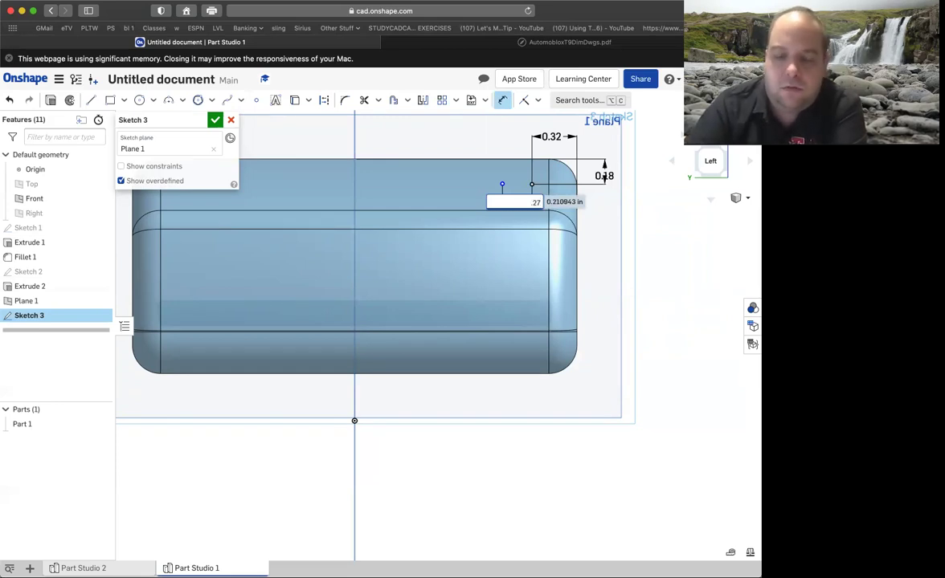
pyautogui.write('7')
pyautogui.press('Return')
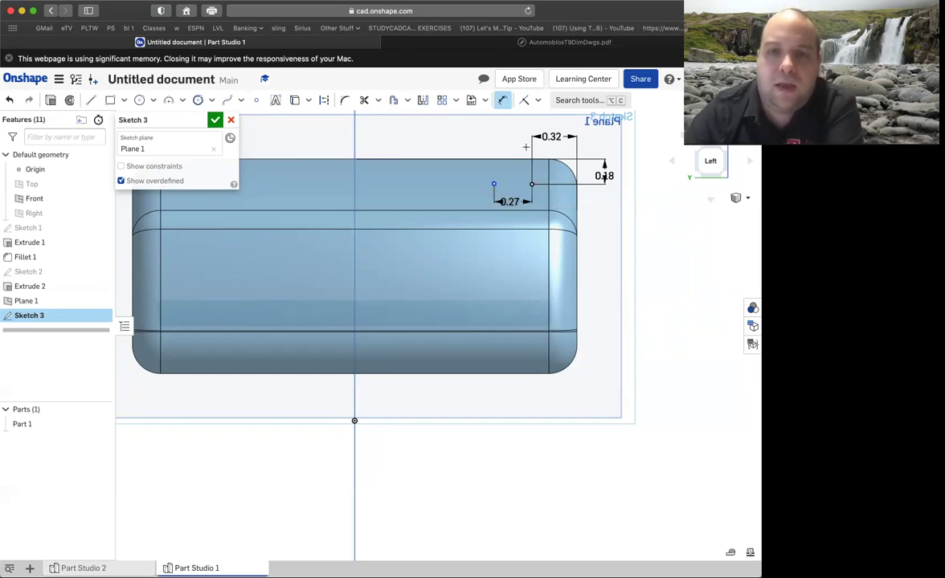
# Step: Dimension the inner point 0.18 in below the bumper's top edge
pyautogui.click(494, 184)
pyautogui.click(446, 160)
pyautogui.click(466, 177)
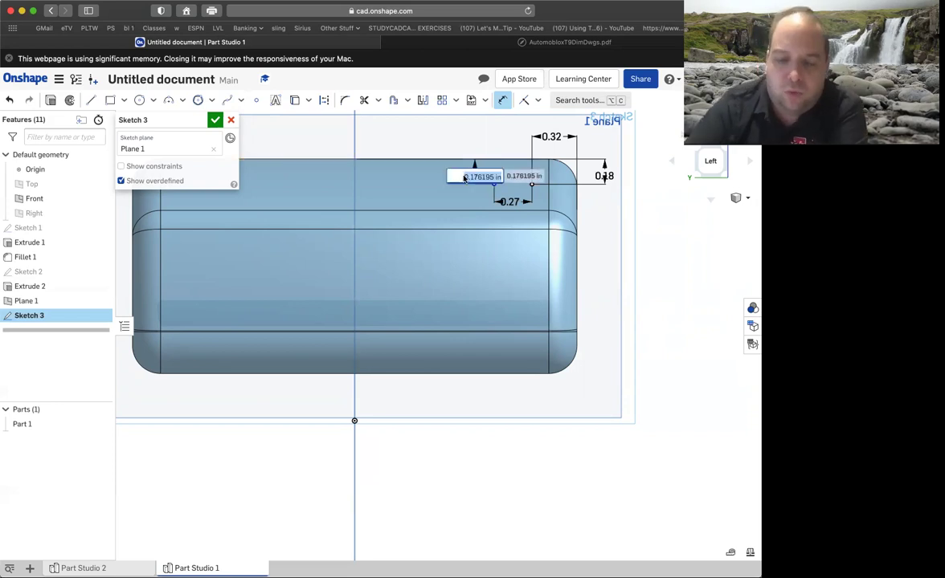
pyautogui.write('.18')
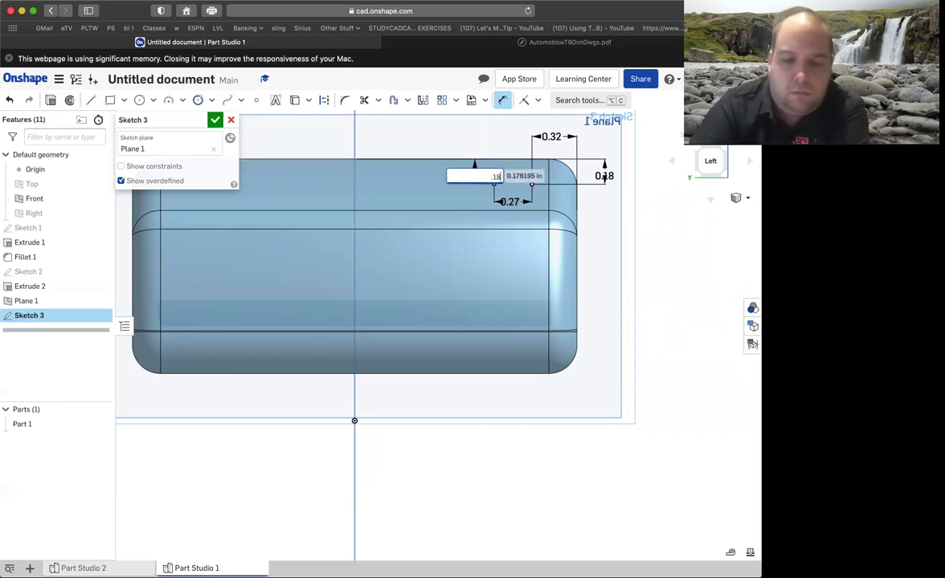
pyautogui.press('Return')
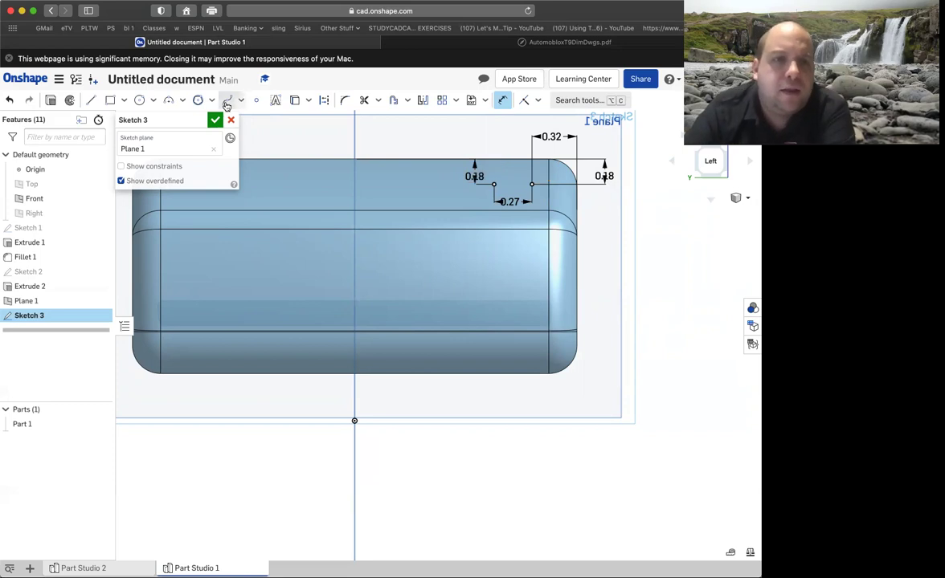
# Step: Start the Circle tool and look up the four small holes' diameter in the PDF drawing's front view, then return to Onshape
pyautogui.click(139, 102)
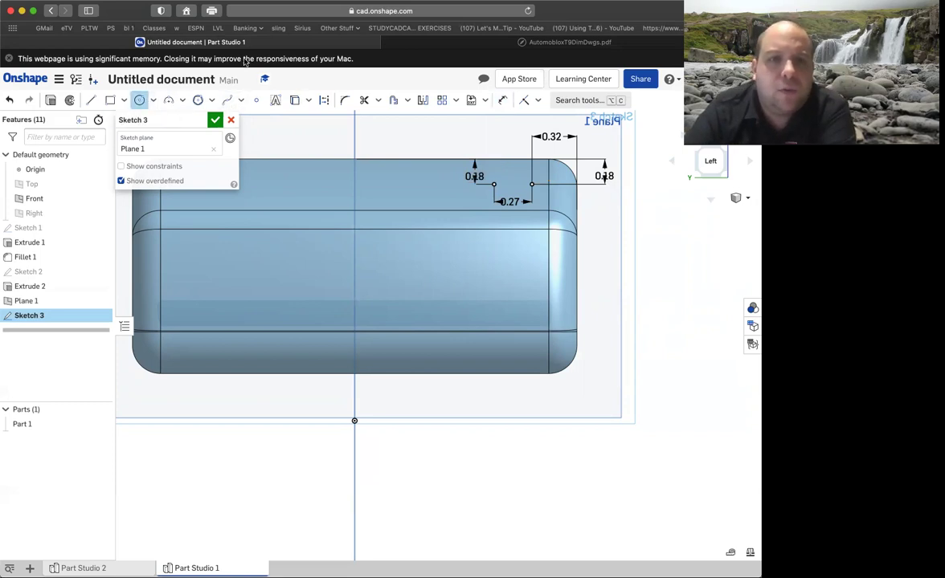
pyautogui.click(446, 42)
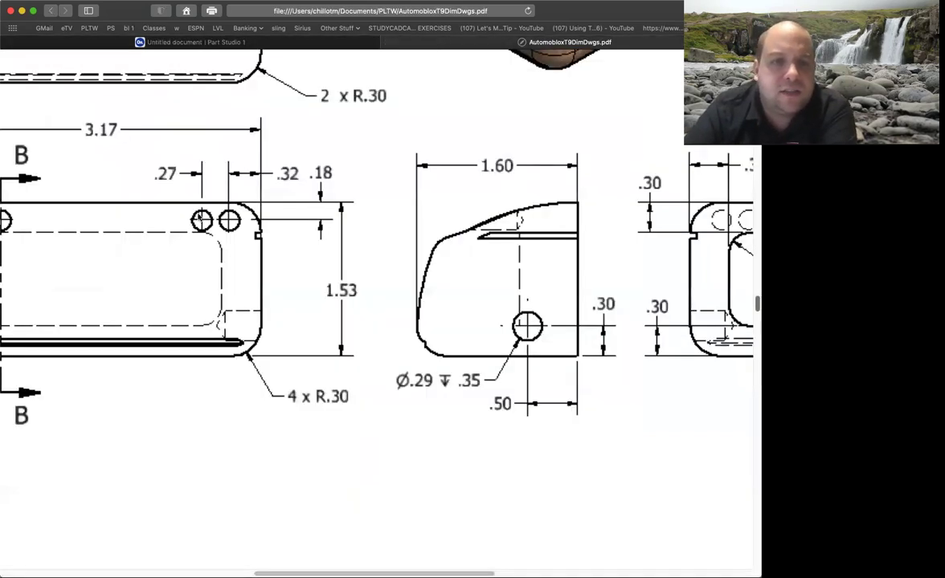
pyautogui.moveTo(265, 572); pyautogui.dragTo(211, 565)
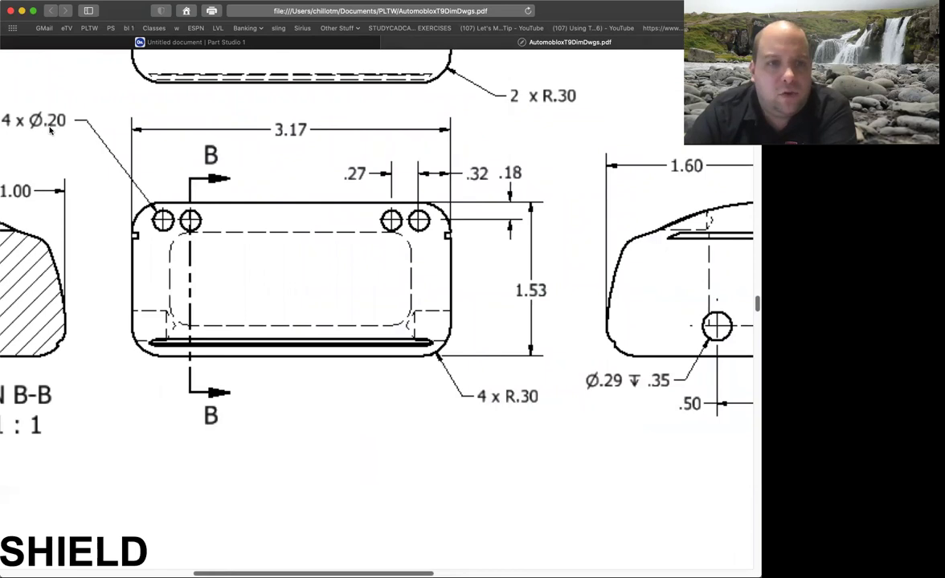
pyautogui.click(368, 44)
# Step: Draw a 0.2 in diameter circle centred on the outer sketch point
pyautogui.scroll(6, 522, 195)
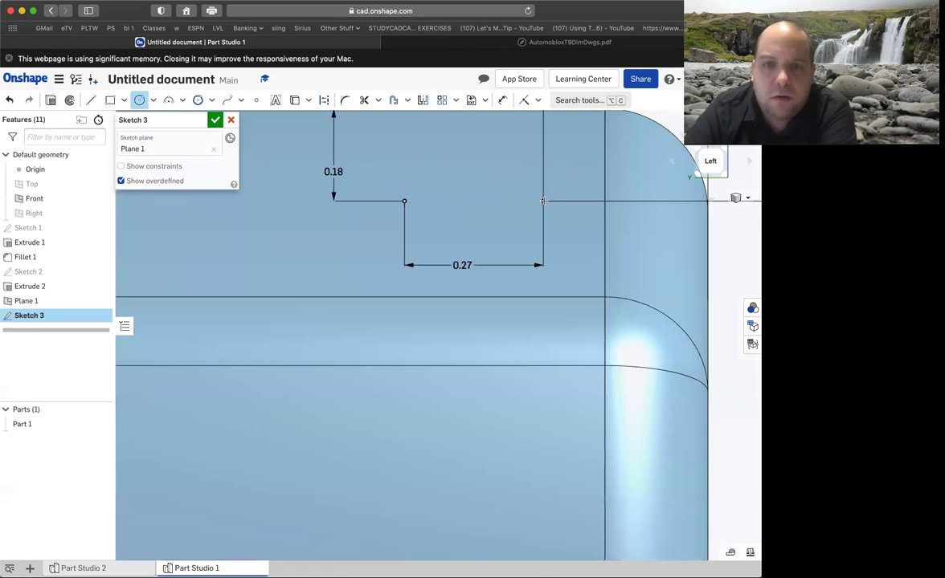
pyautogui.click(543, 201)
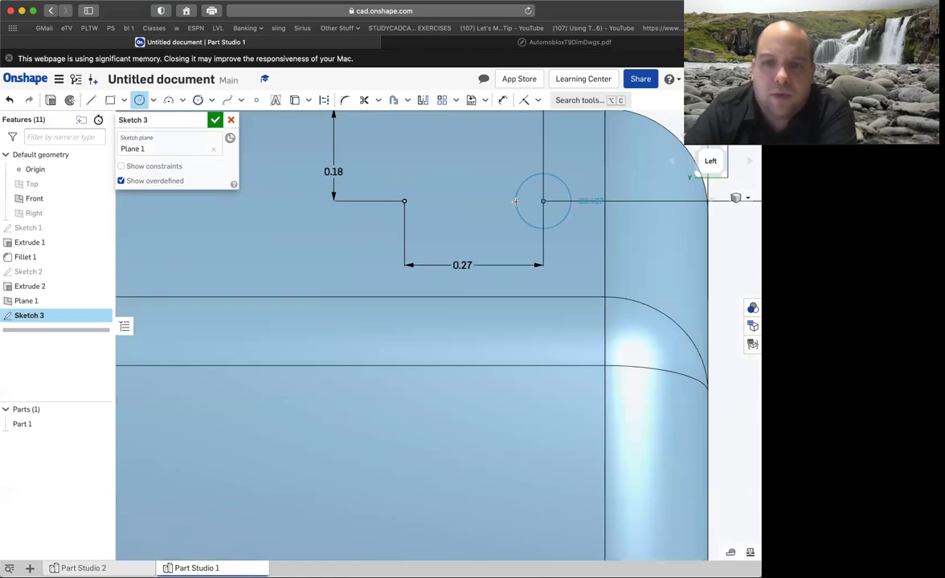
pyautogui.click(515, 201)
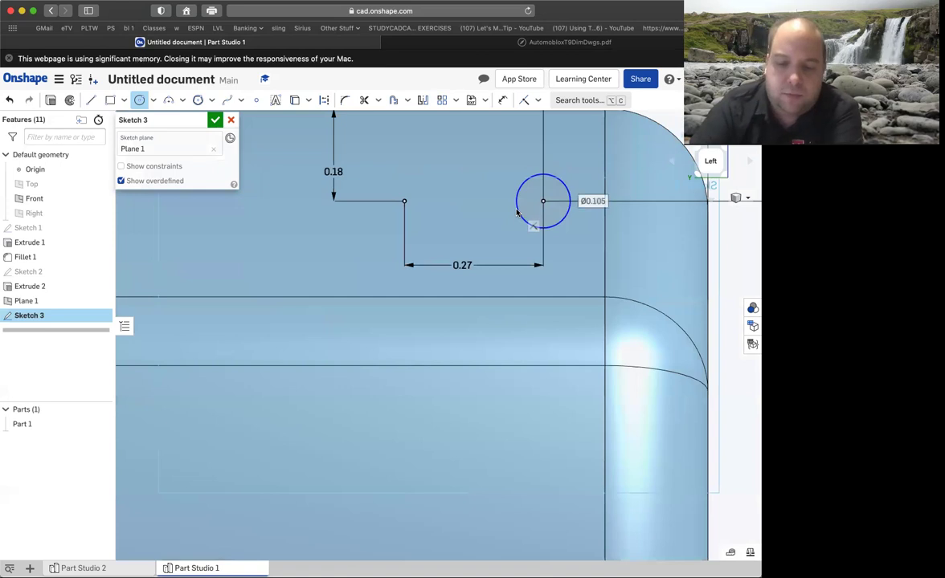
pyautogui.write('0.2')
pyautogui.press('Return')
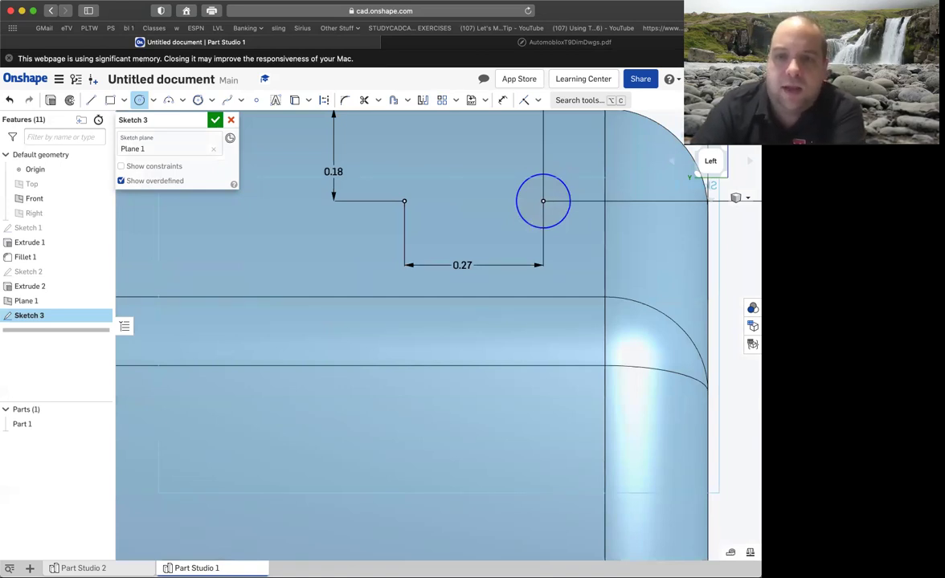
# Step: Draw a 0.2 in diameter circle centred on the inner sketch point and finish the sketch
pyautogui.click(403, 201)
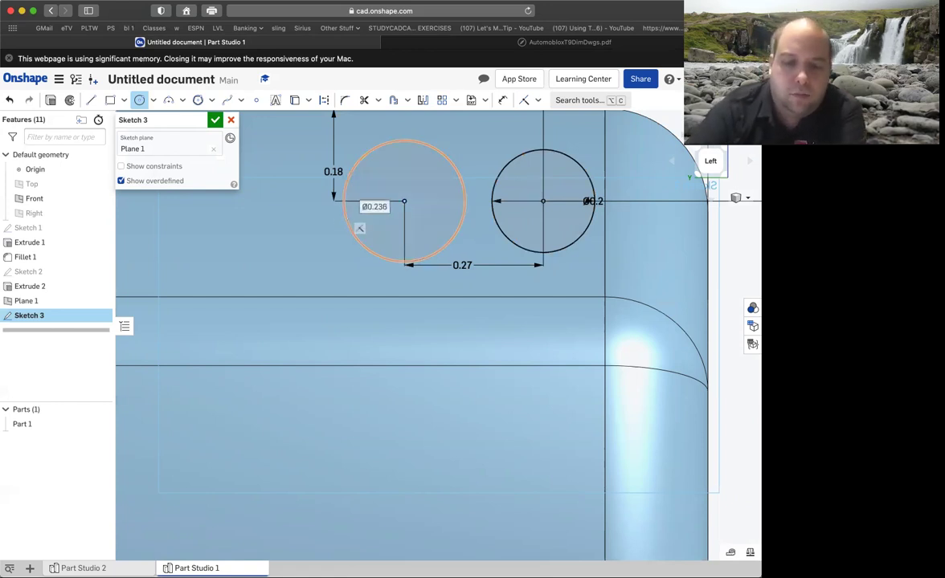
pyautogui.click(354, 225)
pyautogui.write('0.2')
pyautogui.press('Return')
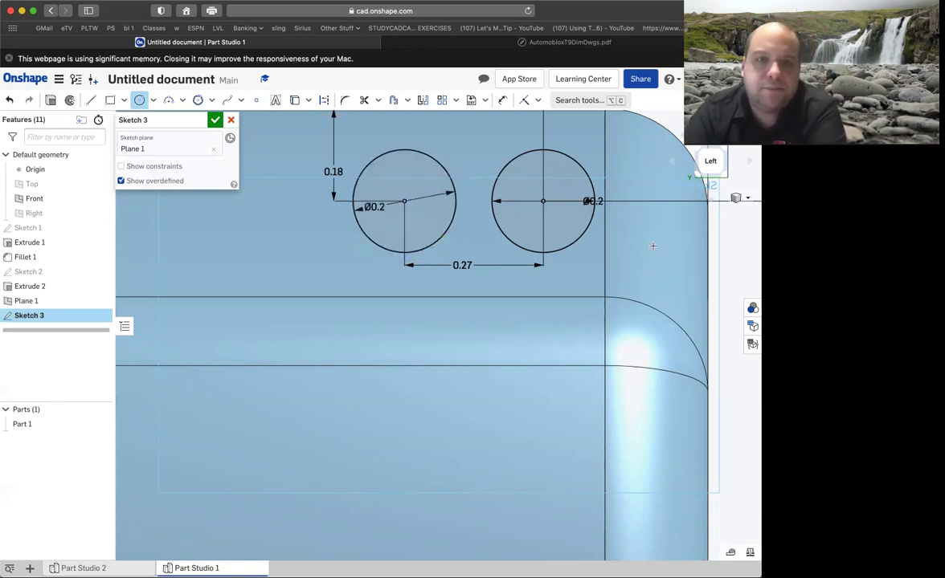
pyautogui.click(216, 120)
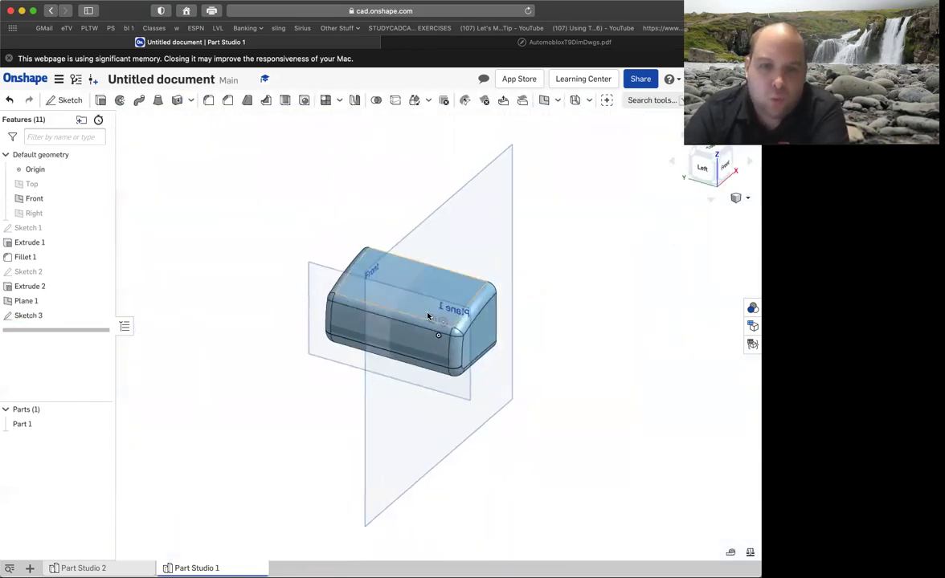
# Step: Set up an Extrude of both circles as a Remove cut, with the direction flipped into the bumper body
pyautogui.scroll(5, 436, 330)
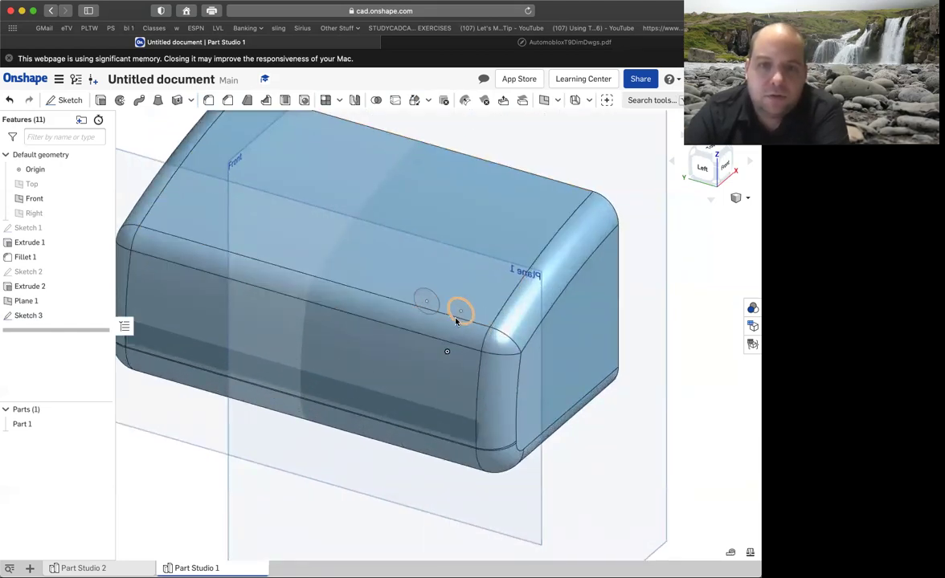
pyautogui.click(100, 102)
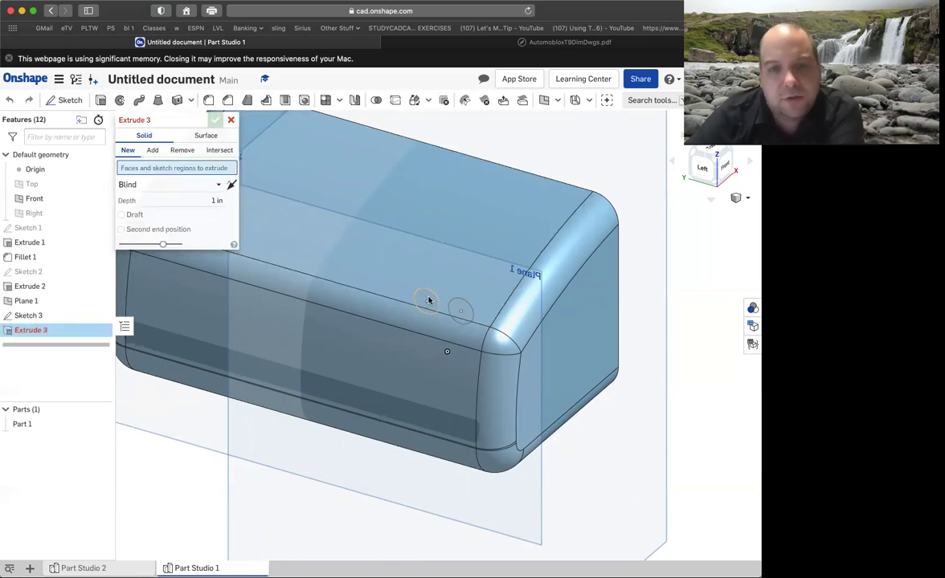
pyautogui.click(462, 311)
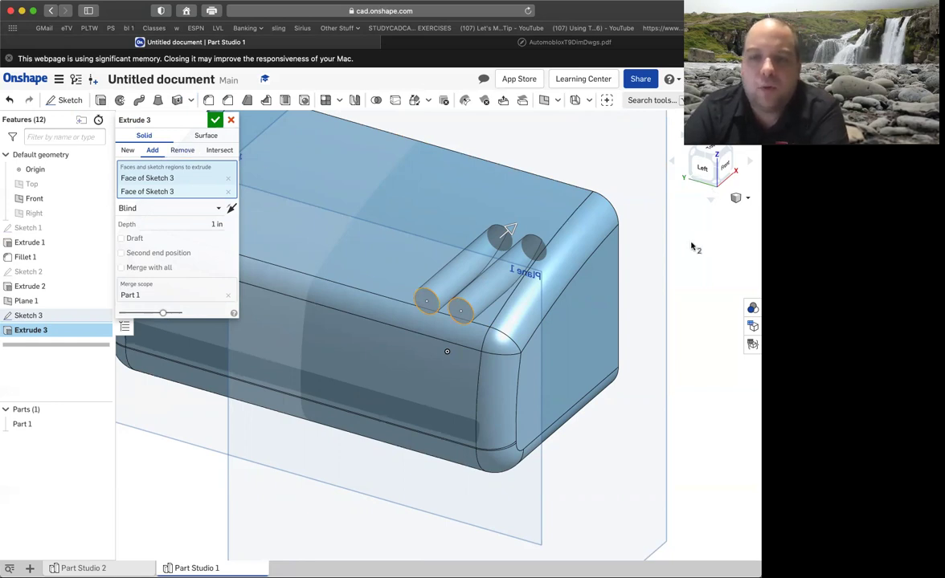
pyautogui.moveTo(686, 235); pyautogui.dragTo(543, 228, button='right')
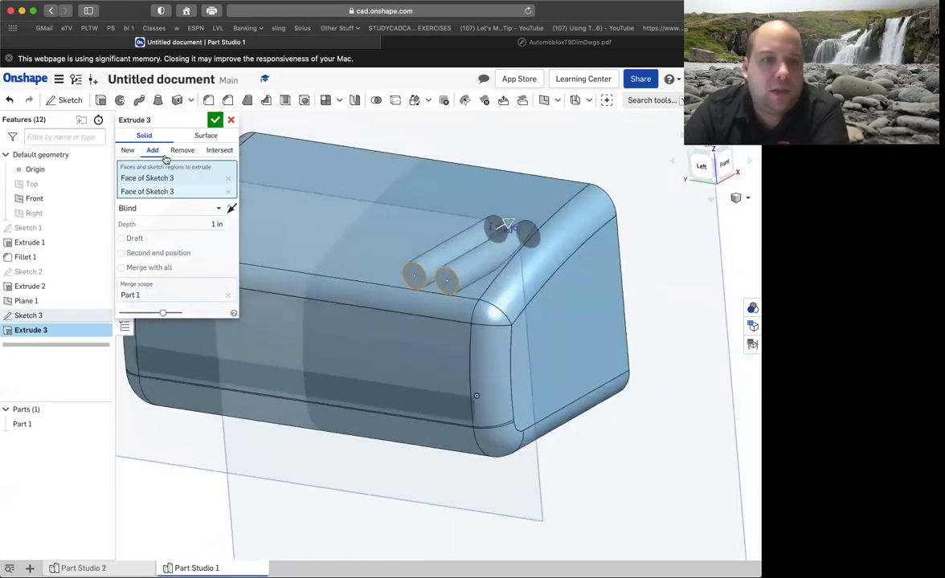
pyautogui.click(183, 152)
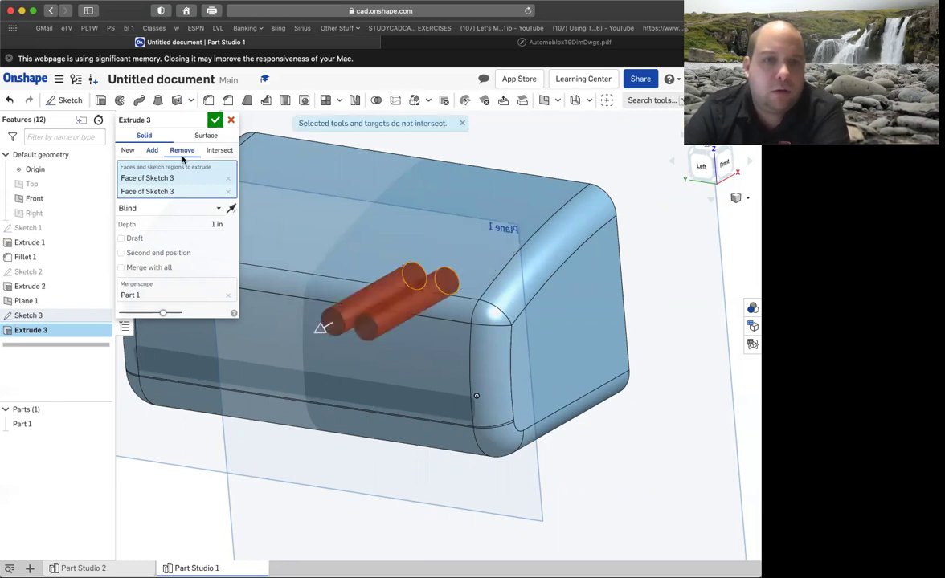
pyautogui.click(231, 209)
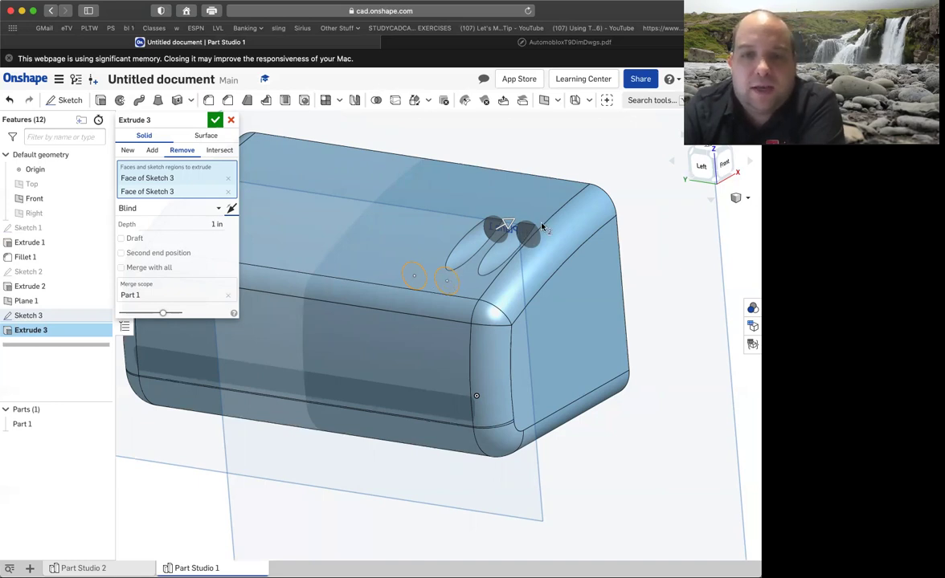
# Step: Review the headlight holes across the FRONT views of the PDF drawing, then accept the cut in Onshape at 1 in depth
pyautogui.click(440, 44)
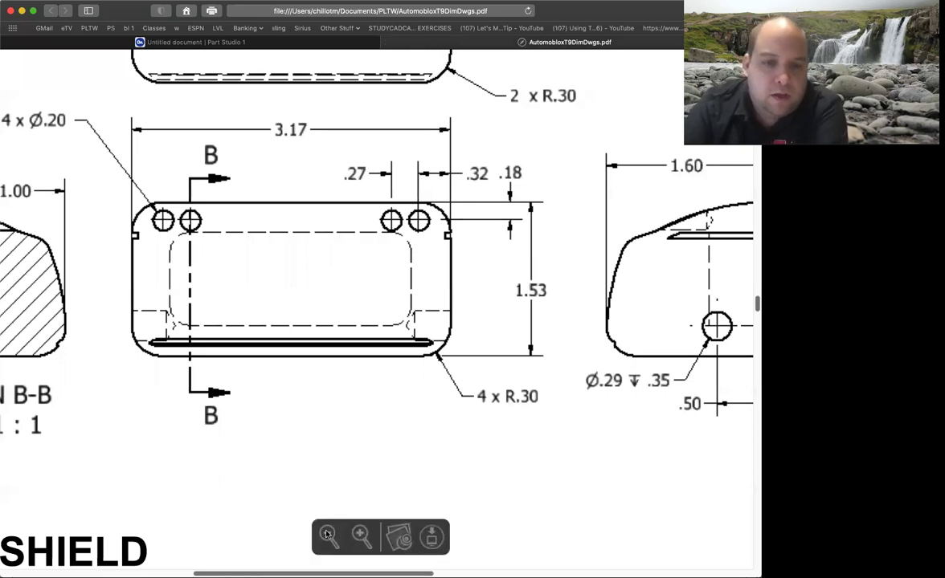
pyautogui.click(327, 535)
pyautogui.click(327, 536)
pyautogui.click(327, 534)
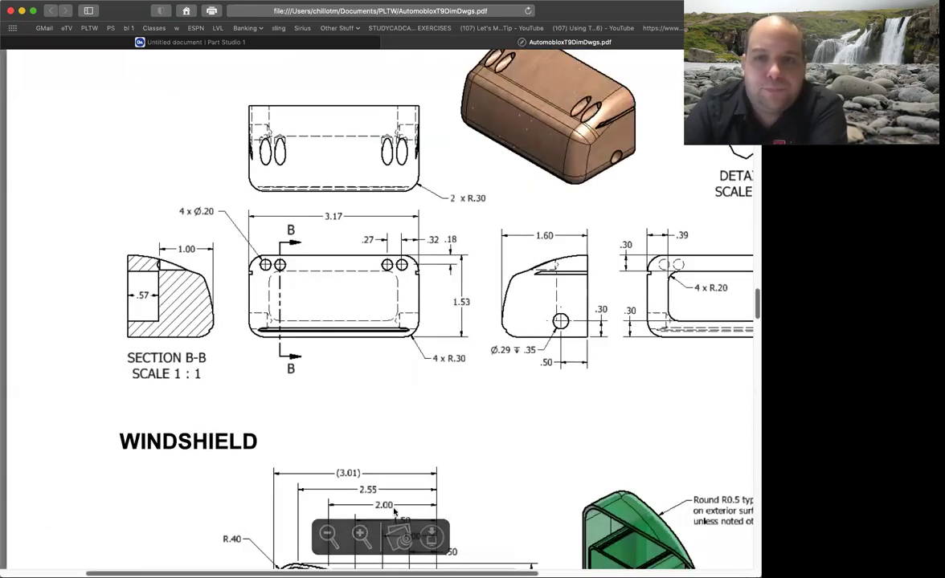
pyautogui.click(328, 535)
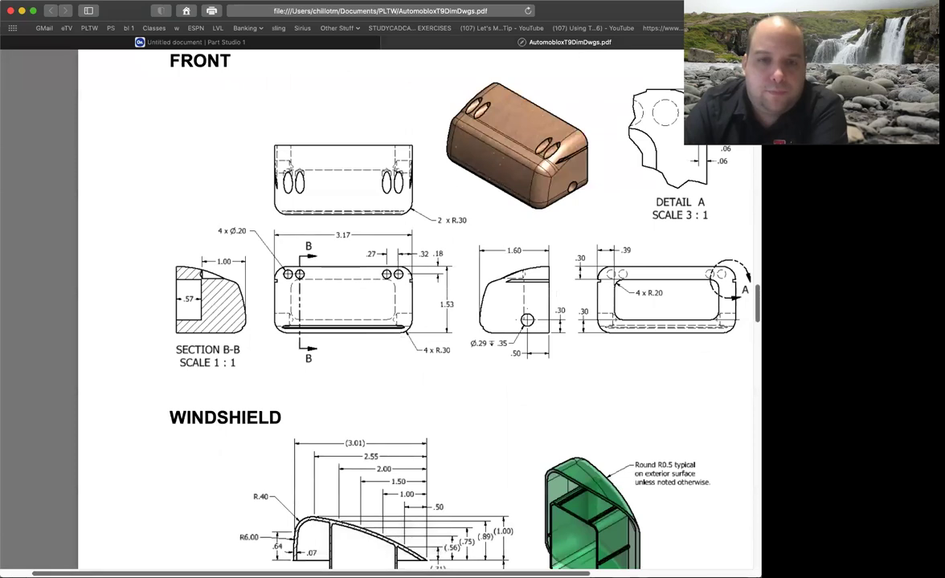
pyautogui.click(328, 534)
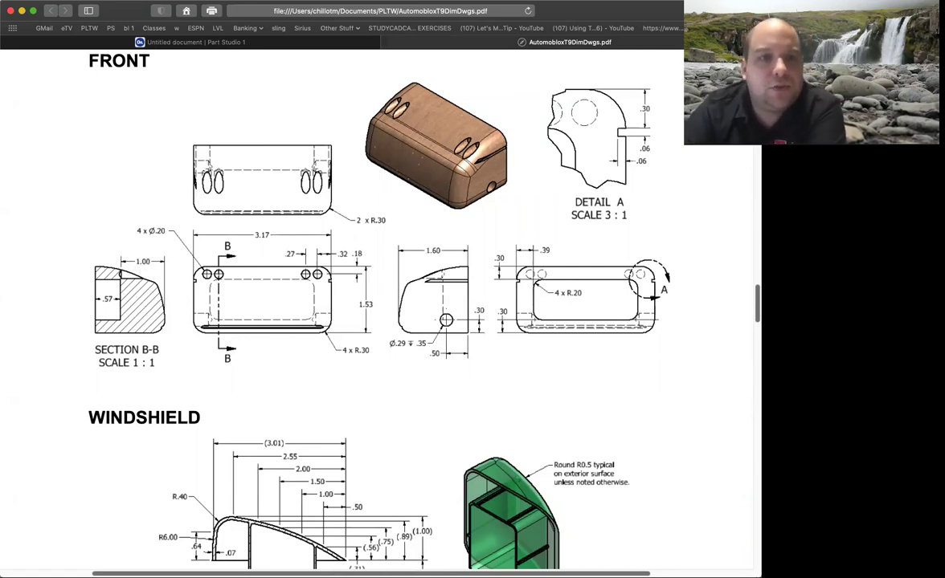
pyautogui.click(207, 42)
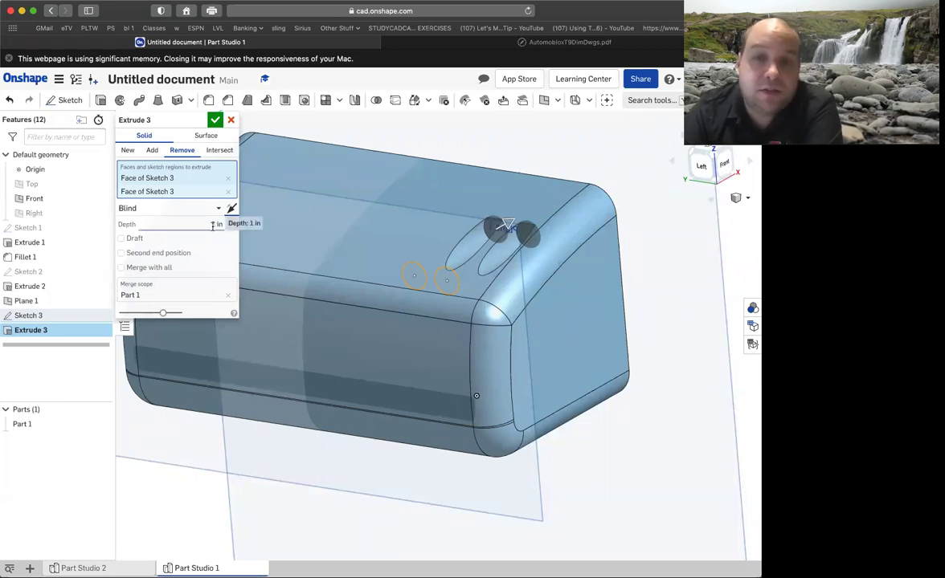
pyautogui.click(216, 122)
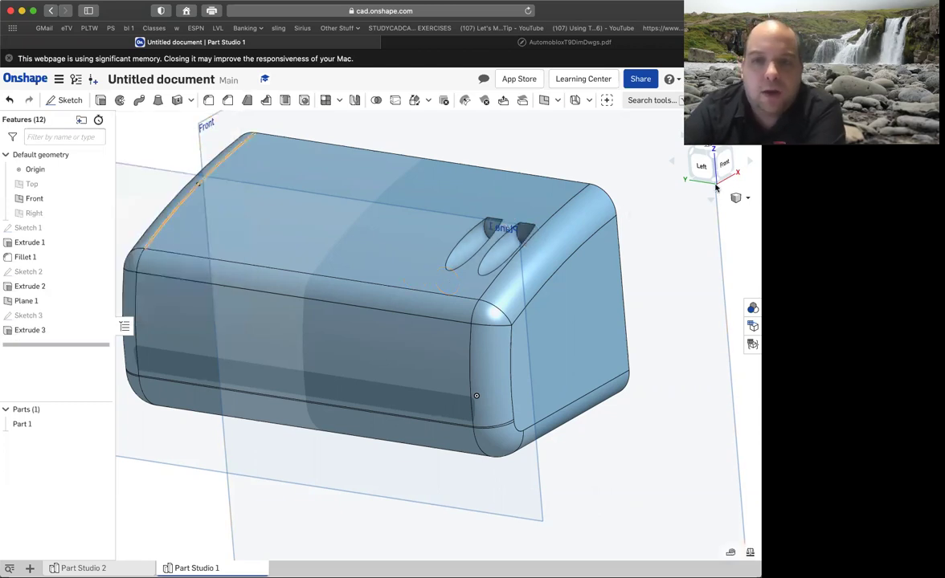
# Step: Inspect the two headlight cuts up close and set their extrude depth to 1.1 in
pyautogui.click(712, 159)
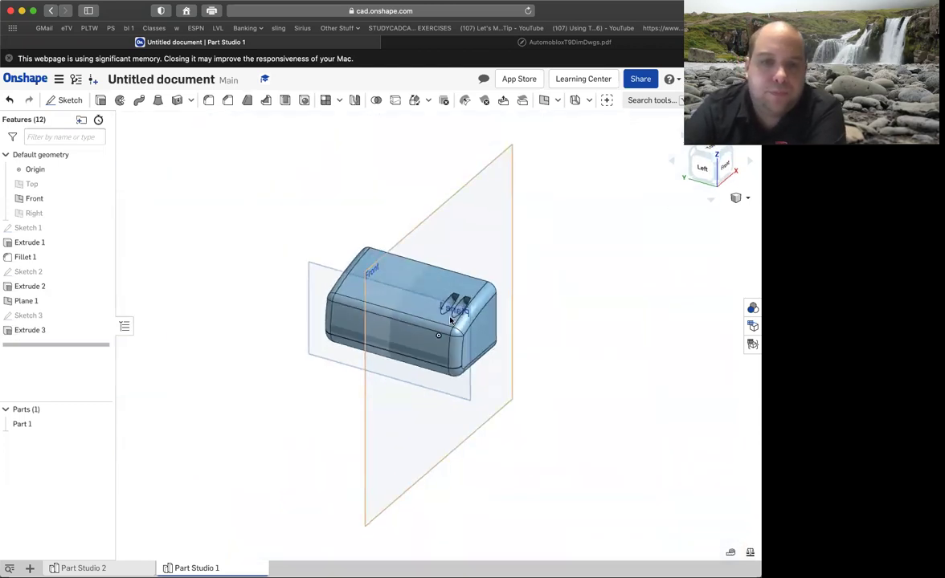
pyautogui.scroll(6, 464, 310)
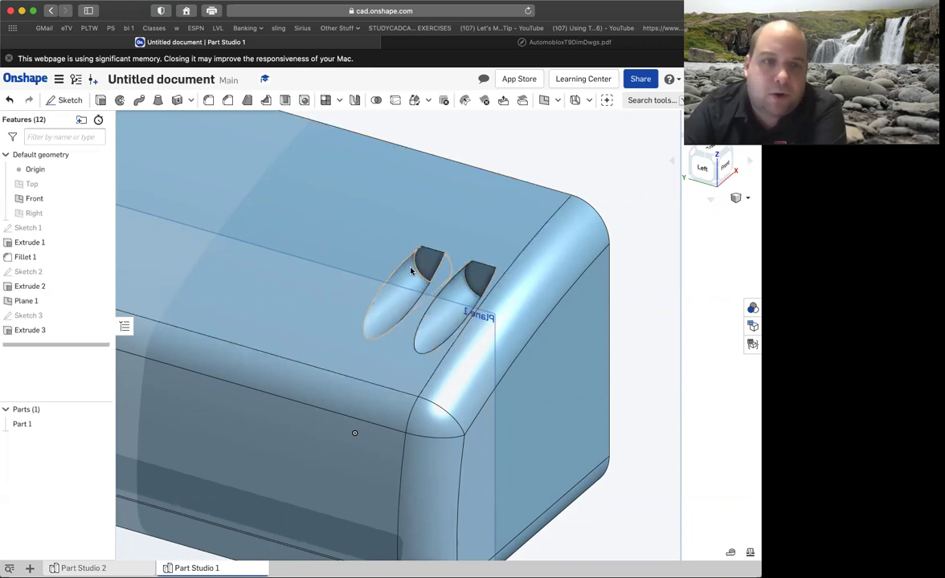
pyautogui.doubleClick(30, 331)
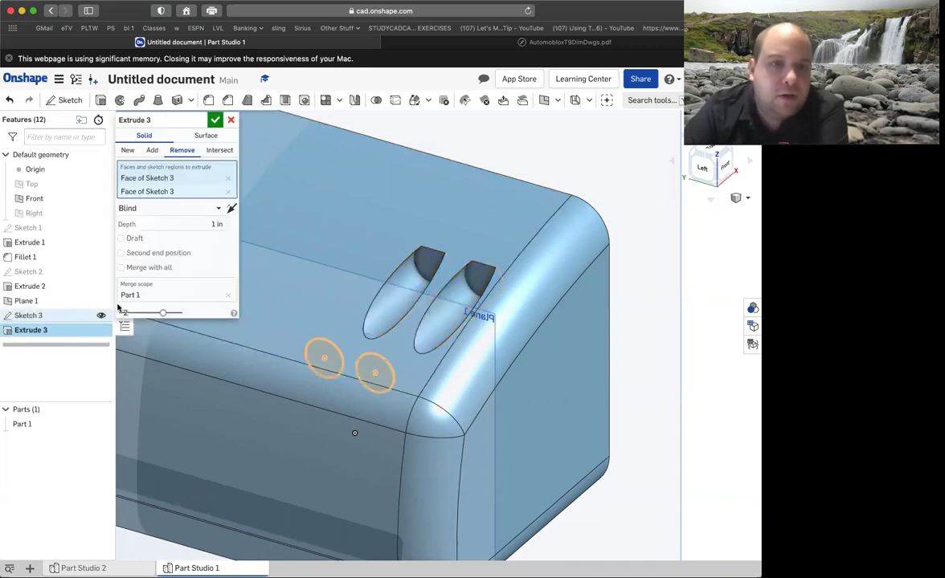
pyautogui.click(217, 224)
pyautogui.write('.1')
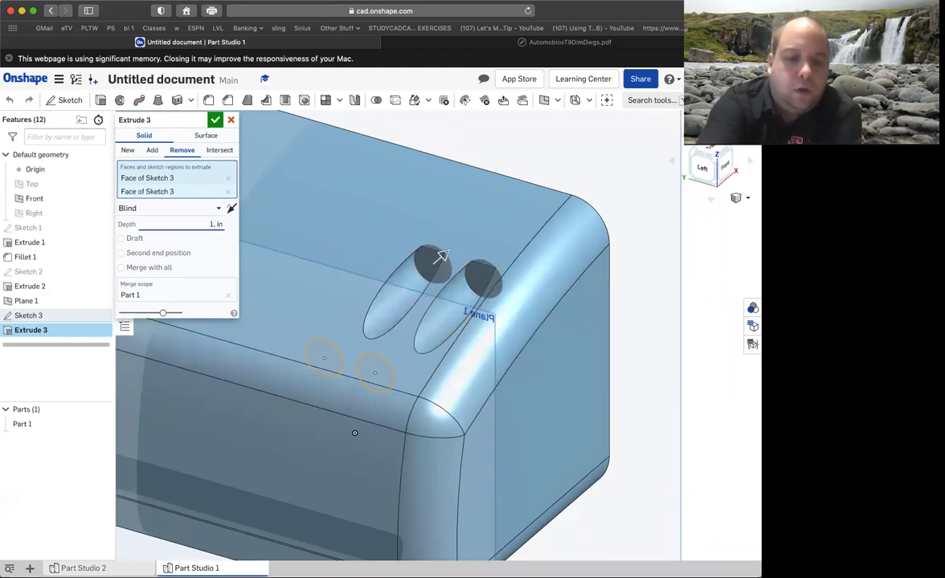
pyautogui.press('Return')
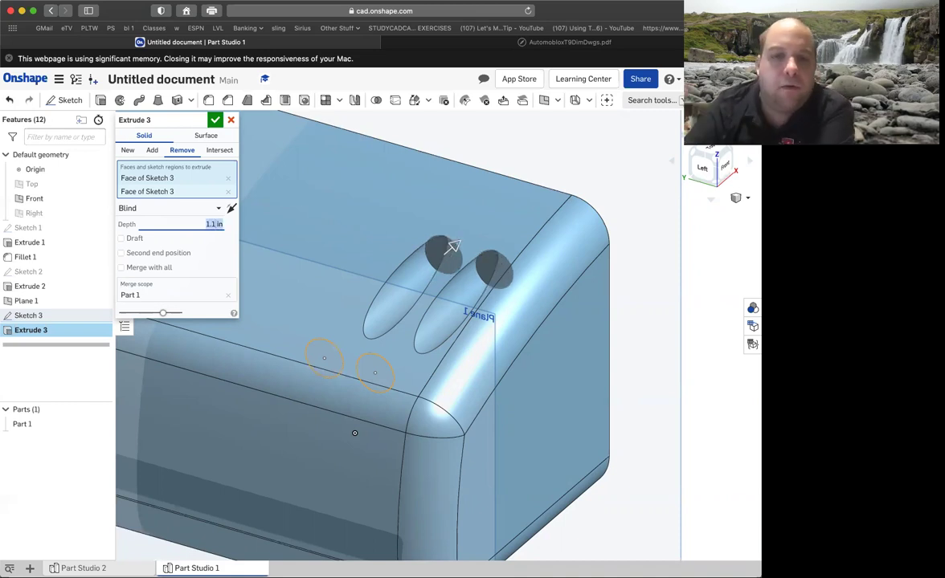
pyautogui.click(215, 120)
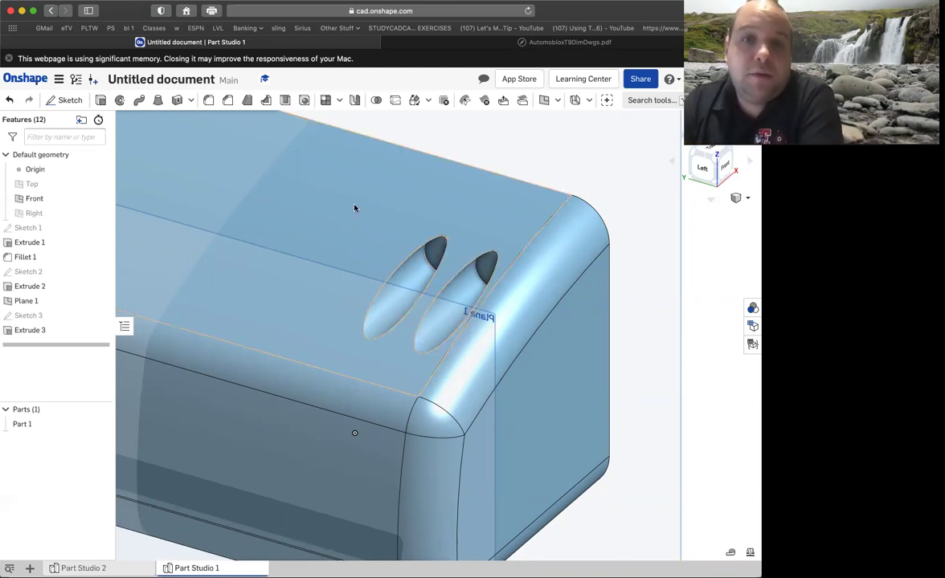
# Step: Look up the side hole's diameter, depth and position in the PDF drawing's side view, then return to Onshape
pyautogui.click(492, 43)
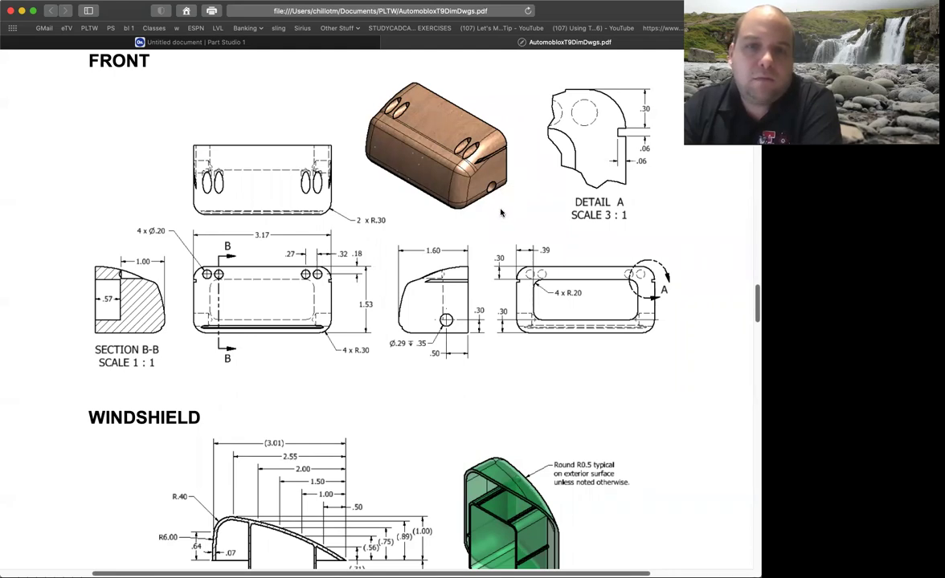
pyautogui.moveTo(416, 534)
pyautogui.click(359, 536)
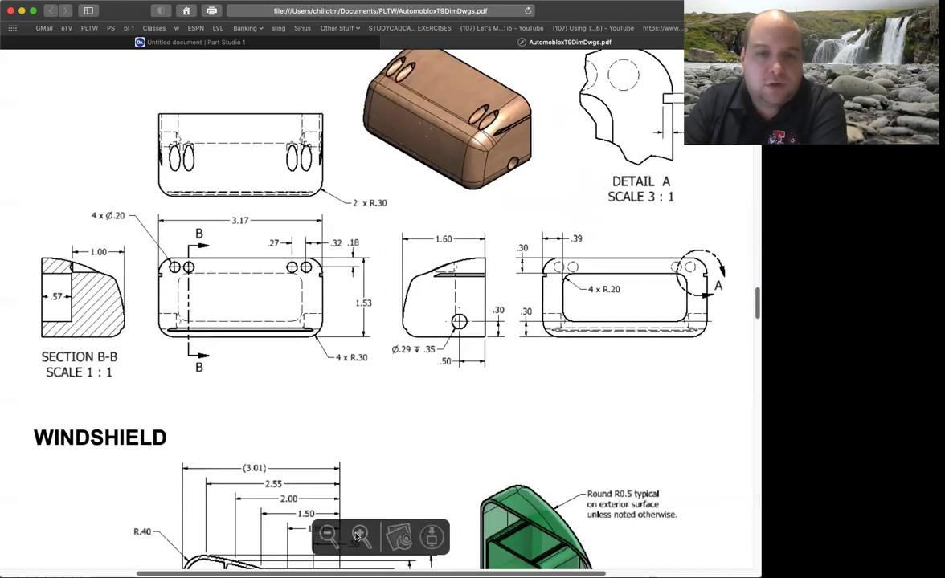
pyautogui.click(359, 536)
pyautogui.click(359, 536)
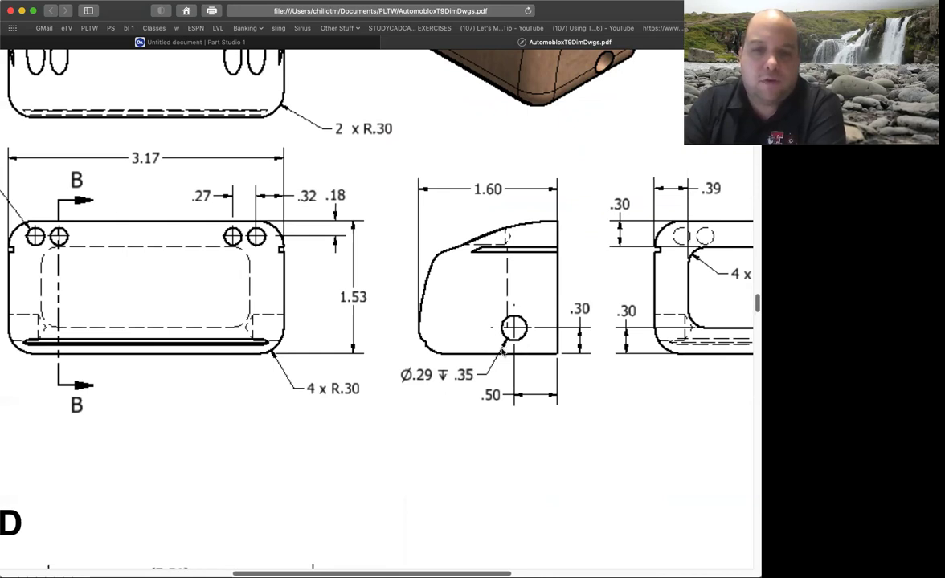
pyautogui.click(229, 44)
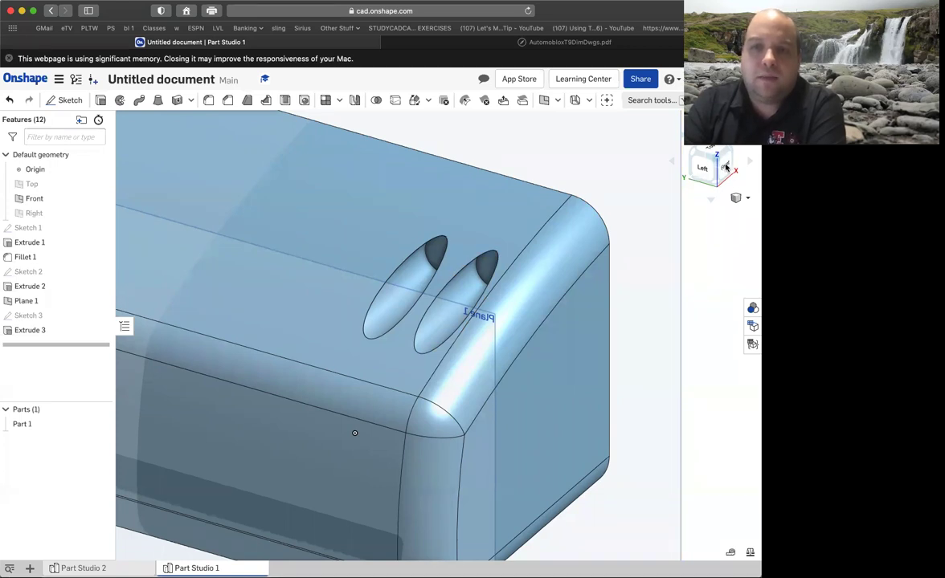
# Step: Start a sketch on the bumper's flat side face and place a point near its lower rear corner
pyautogui.press('f')
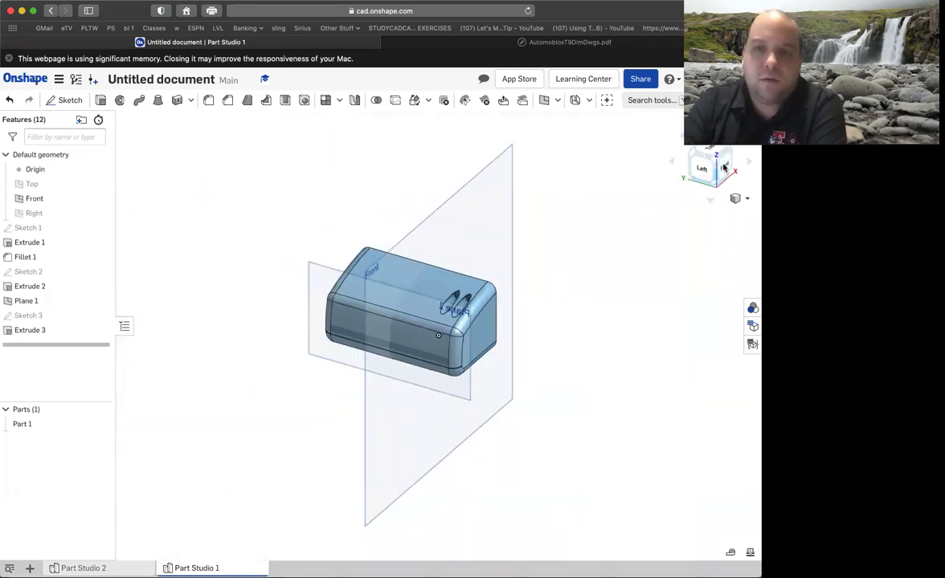
pyautogui.click(671, 161)
pyautogui.scroll(-1, 342, 264)
pyautogui.scroll(5, 341, 264)
pyautogui.scroll(-1, 342, 263)
pyautogui.scroll(2, 342, 263)
pyautogui.hotkey('shift', 's')
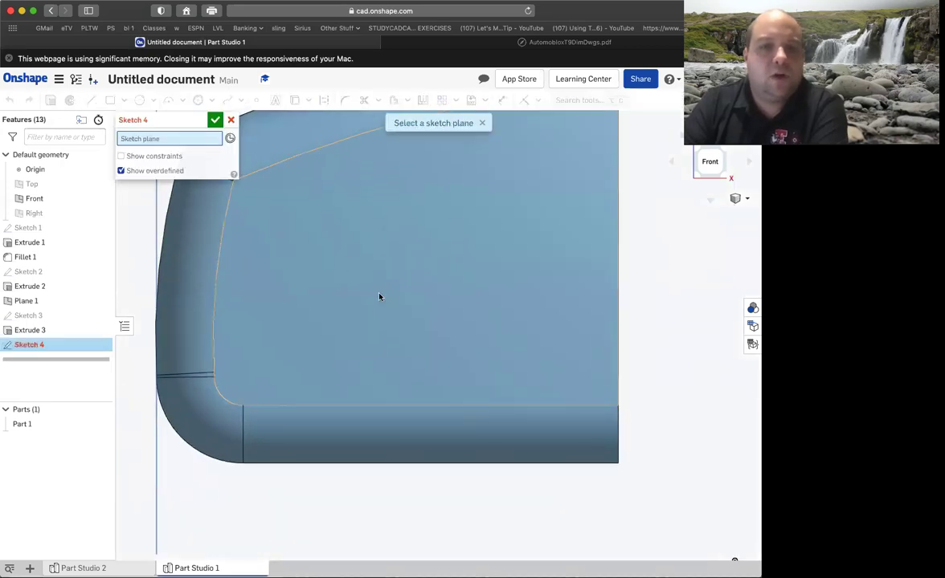
pyautogui.click(348, 268)
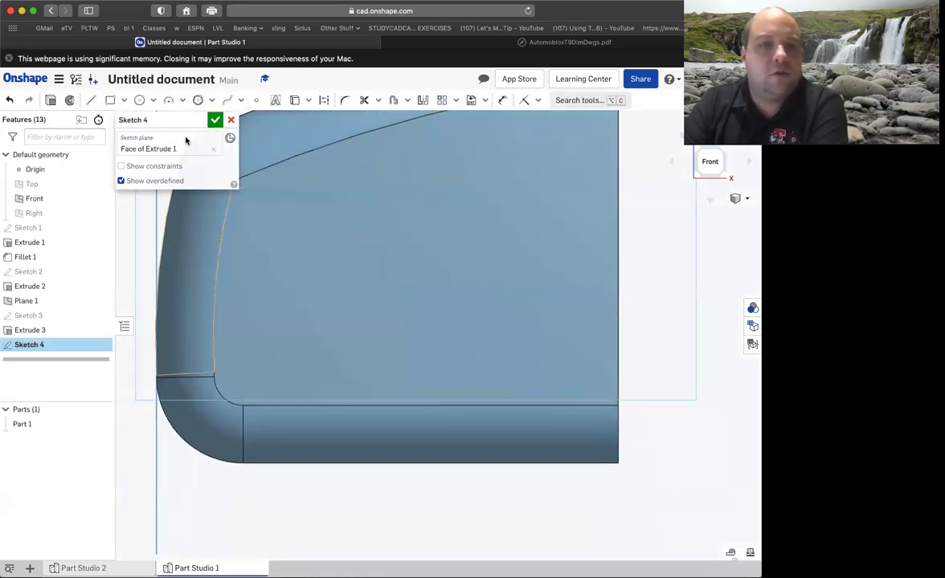
pyautogui.click(257, 100)
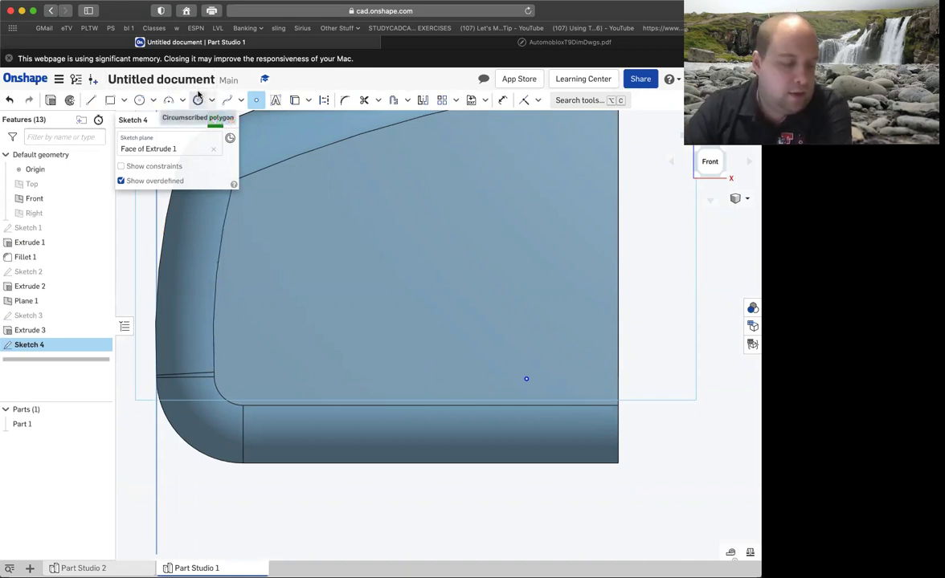
# Step: Recheck the side hole's position in the PDF drawing, then dimension the sketch point 0.5 in from the bumper's rear vertical edge in Onshape
pyautogui.click(476, 44)
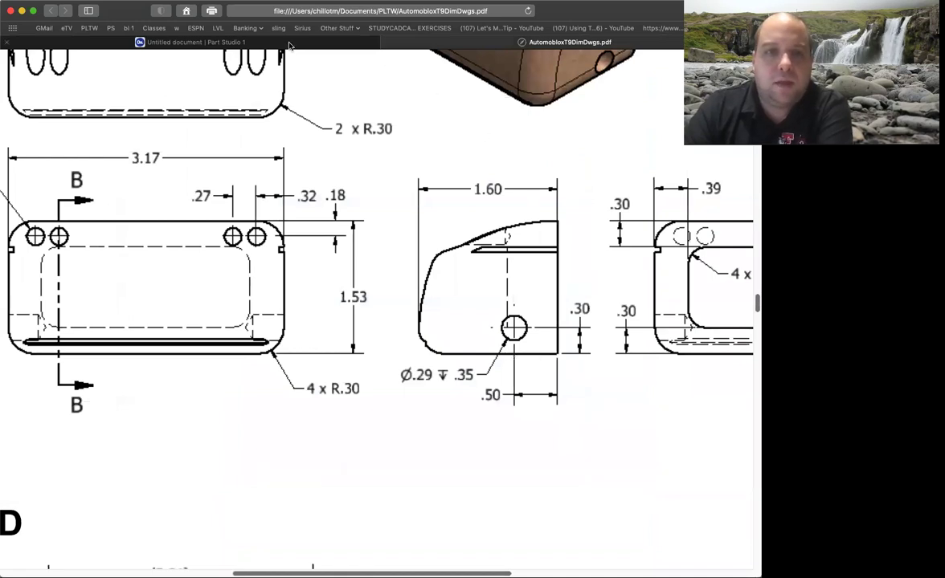
pyautogui.click(241, 42)
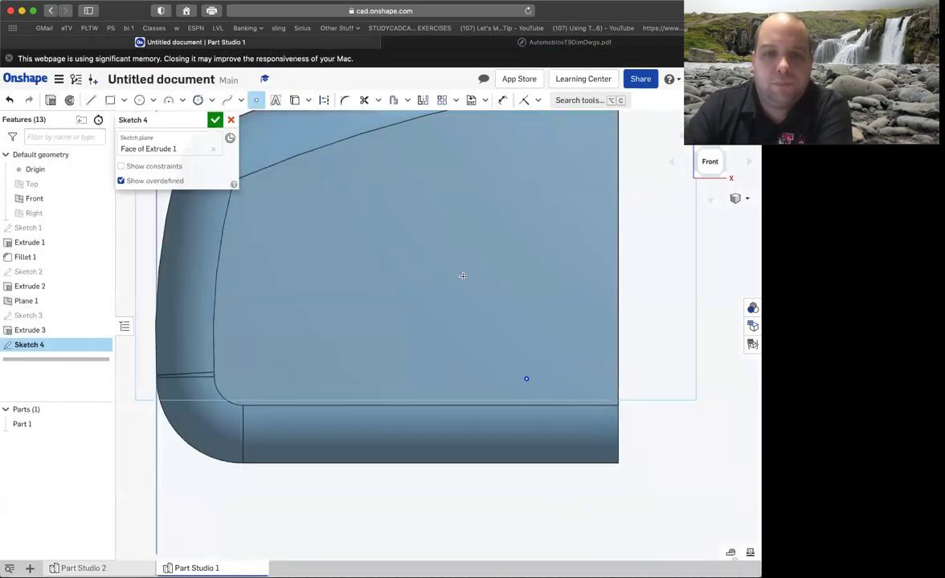
pyautogui.click(502, 99)
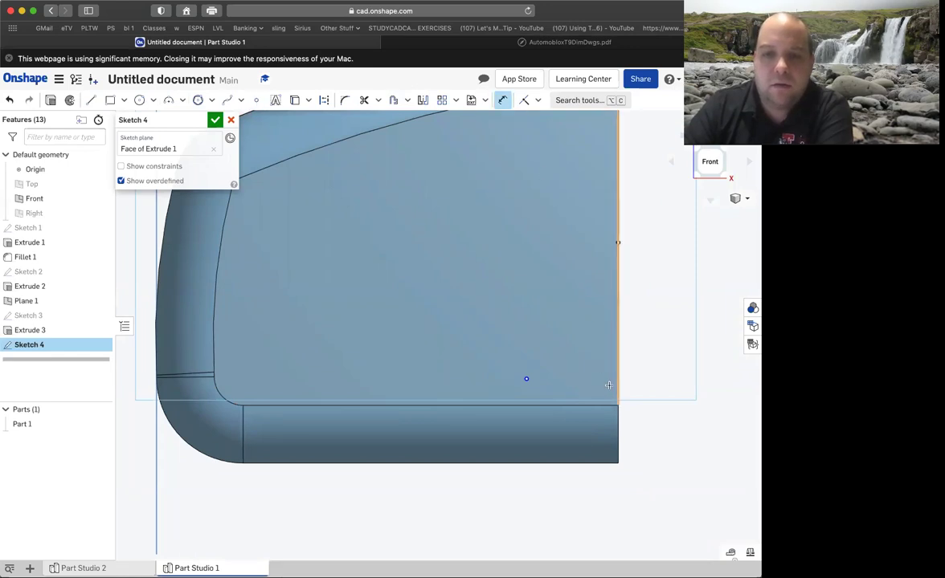
pyautogui.click(526, 378)
pyautogui.click(567, 354)
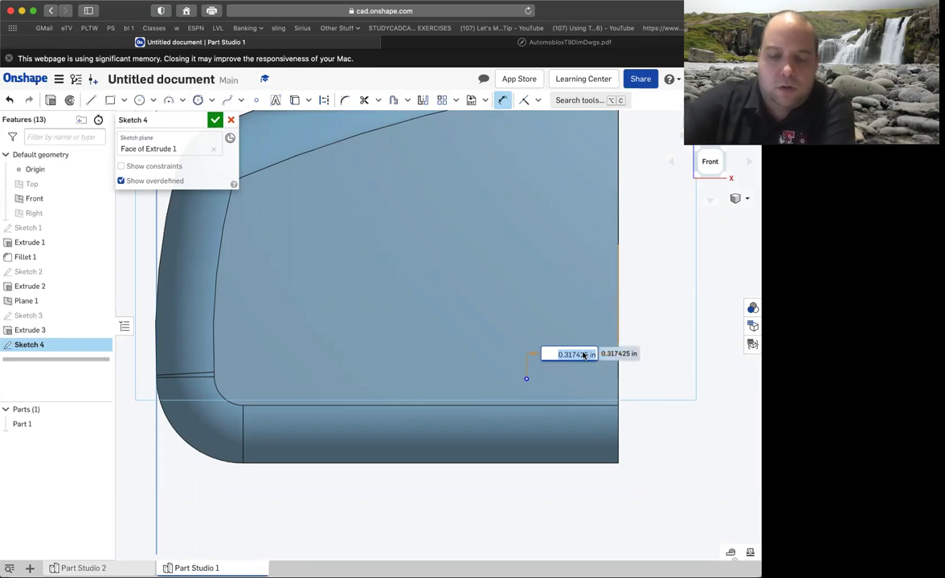
pyautogui.press('BackSpace')
pyautogui.write('.5')
pyautogui.press('Return')
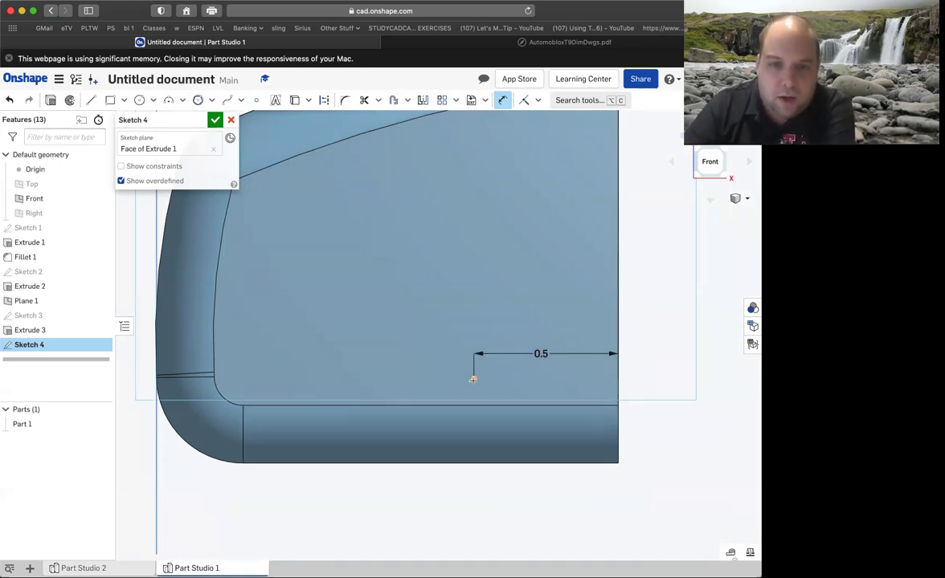
# Step: Dimension the sketch point 0.3 in above the bumper's bottom edge
pyautogui.click(468, 463)
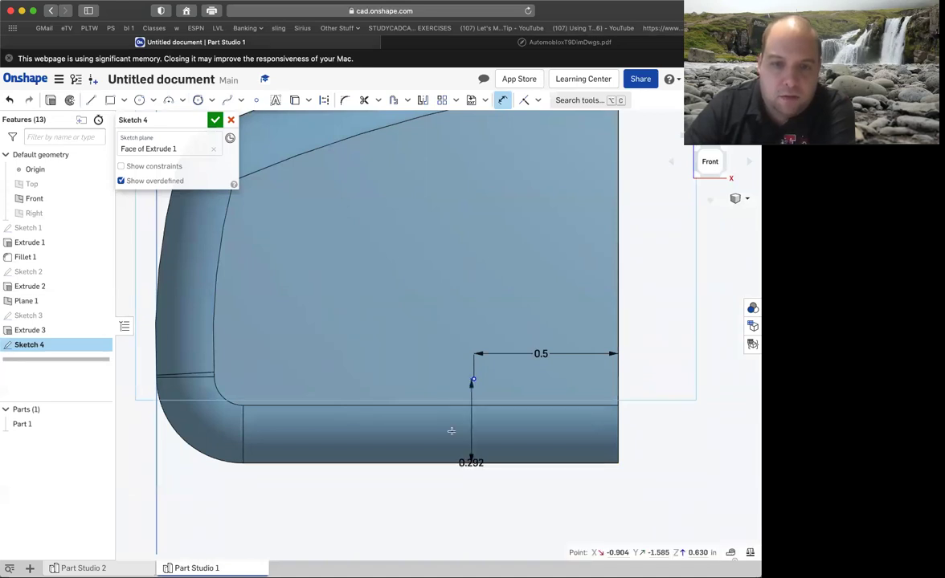
pyautogui.click(450, 430)
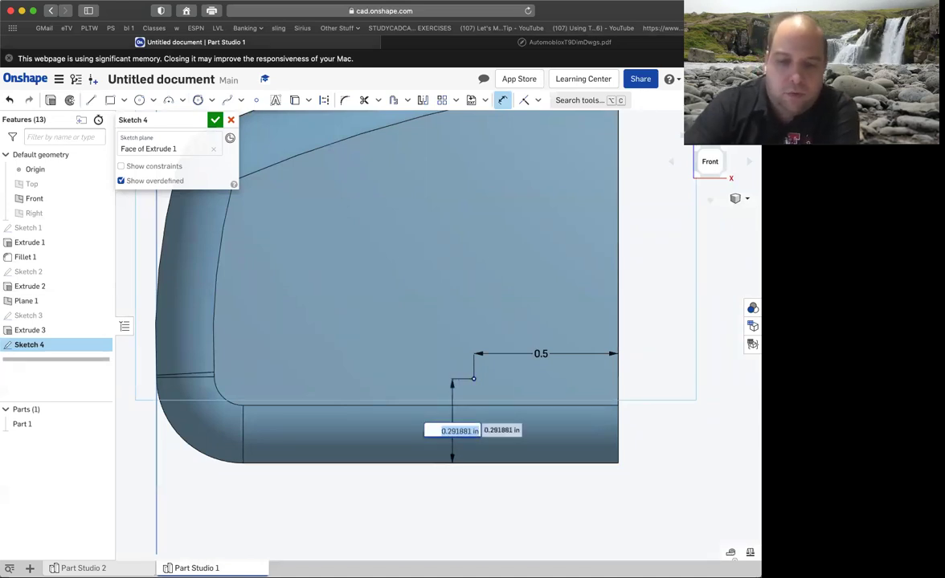
pyautogui.write('.3')
pyautogui.press('Return')
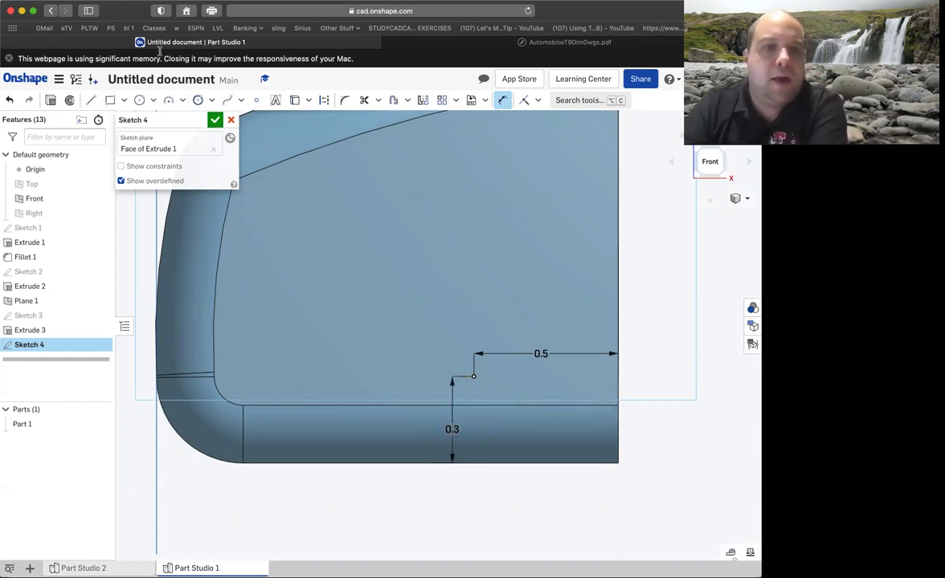
# Step: Draw a circle centred on the dimensioned point and, after checking the PDF side view, set its diameter to 0.29 in
pyautogui.click(139, 99)
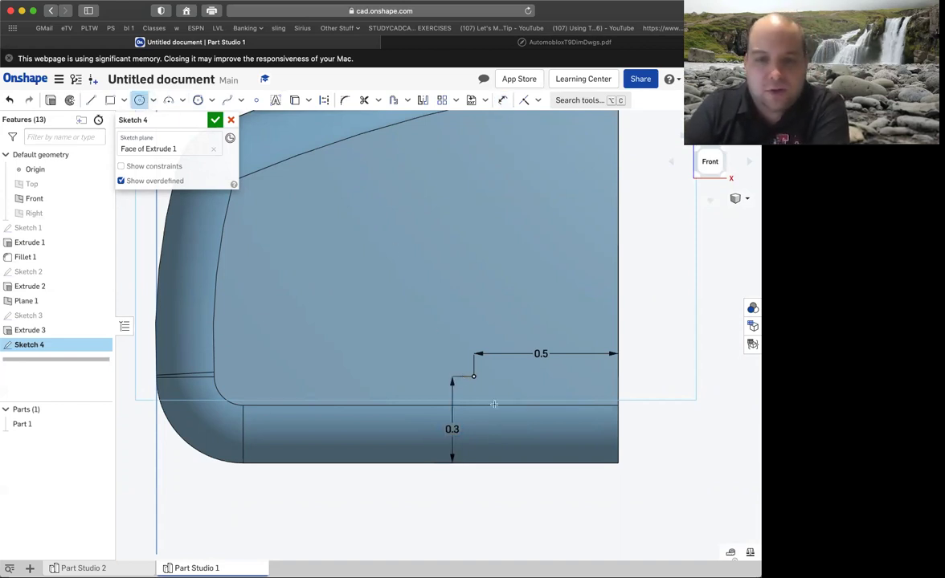
pyautogui.click(473, 376)
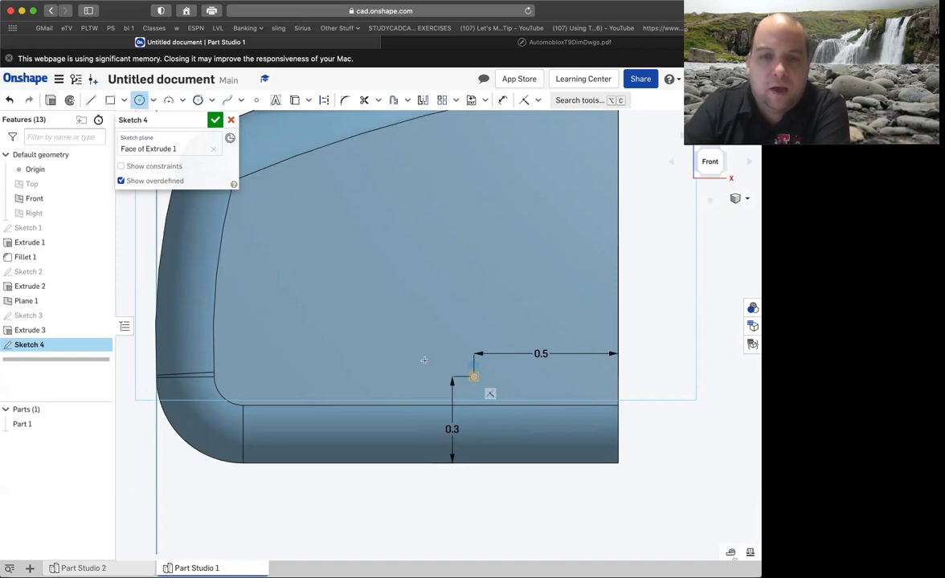
pyautogui.click(409, 351)
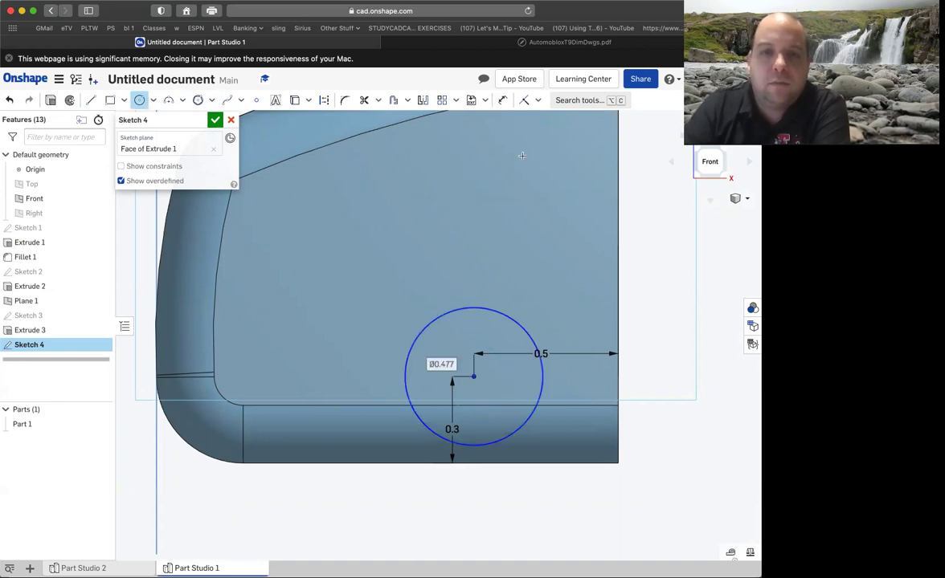
pyautogui.click(483, 44)
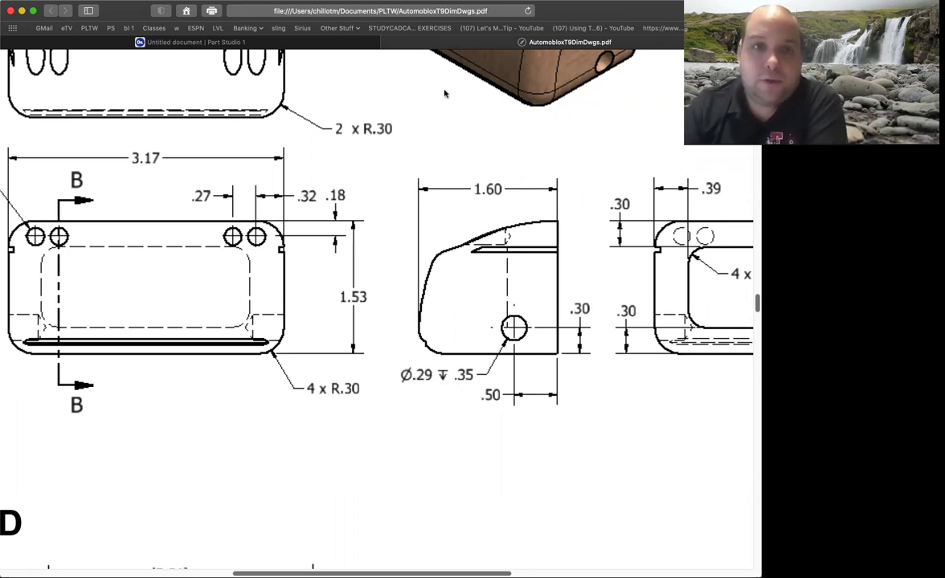
pyautogui.click(318, 45)
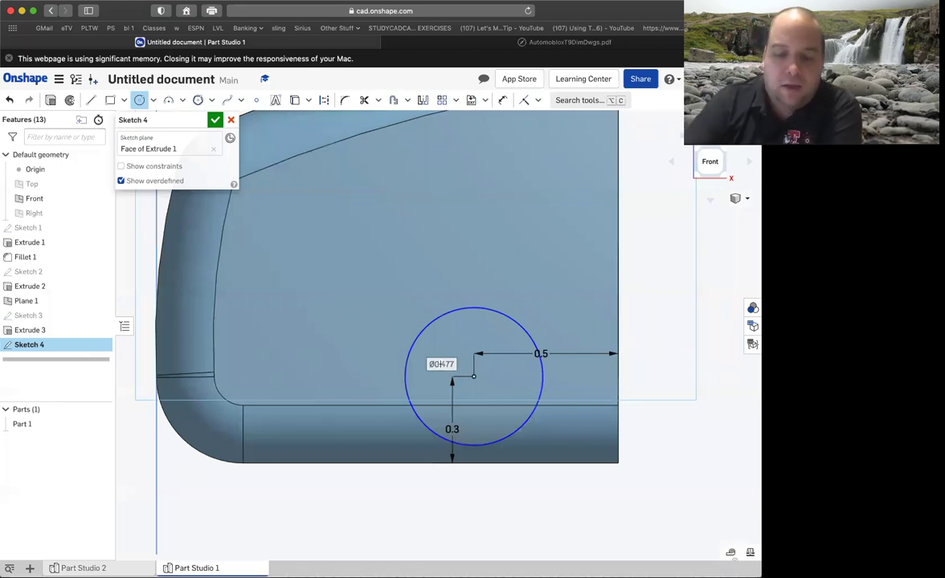
pyautogui.doubleClick(441, 364)
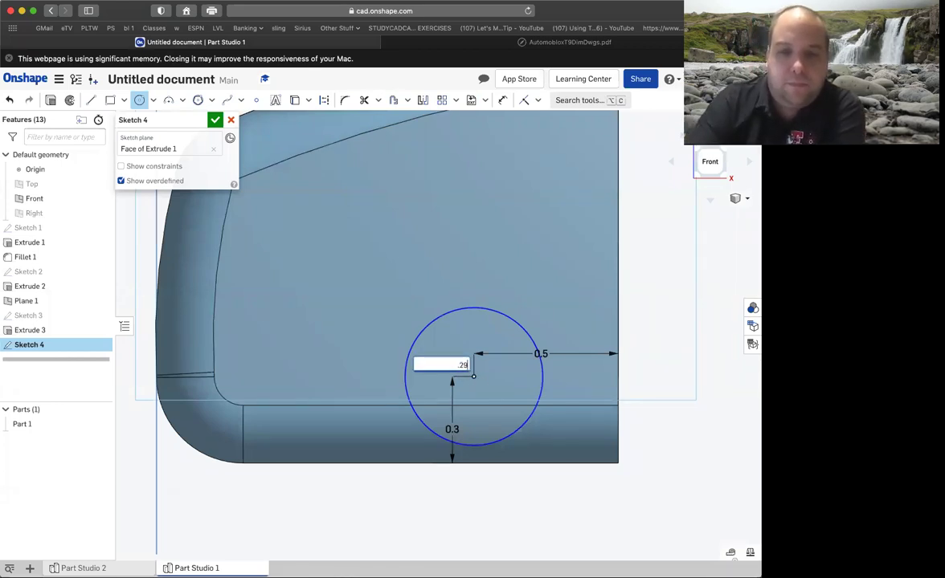
pyautogui.write('.29')
pyautogui.press('Return')
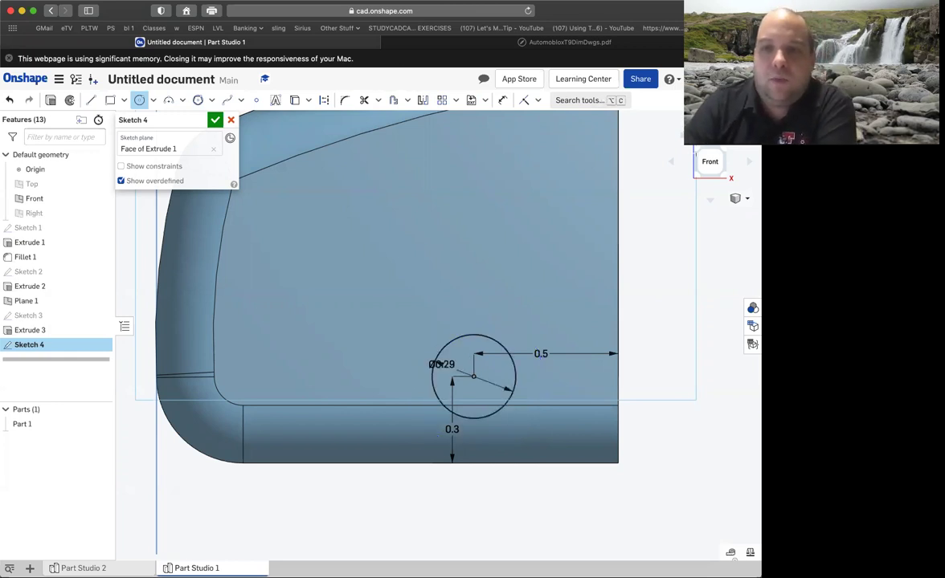
# Step: Extrude both regions of the side-hole circle as a material-removing cut into the bumper
pyautogui.hotkey('shift', '7')
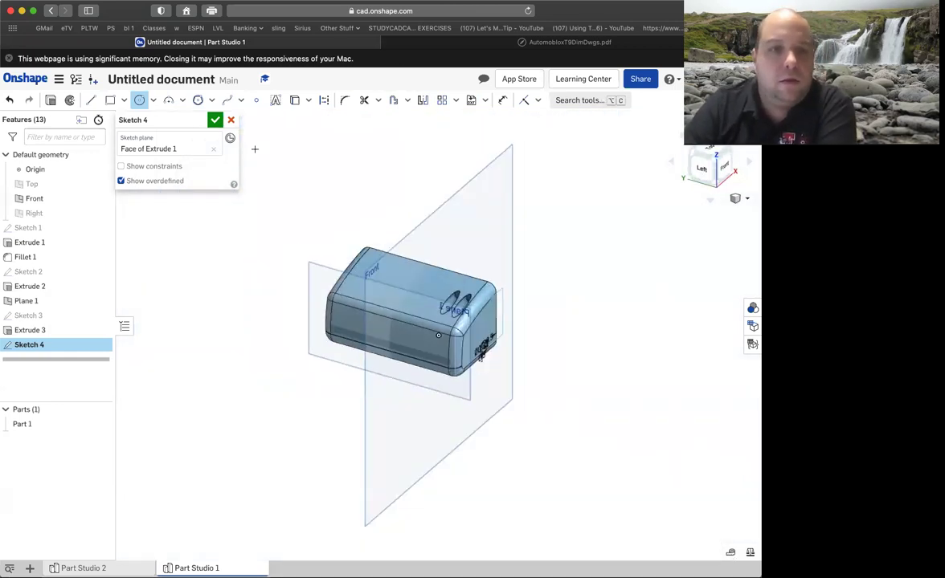
pyautogui.click(51, 101)
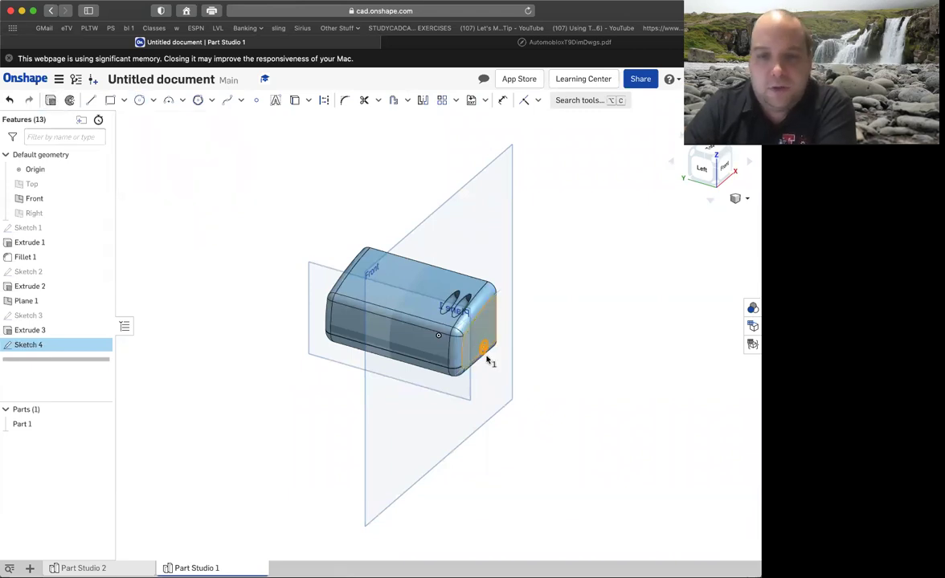
pyautogui.scroll(-3, 492, 367)
pyautogui.scroll(5, 491, 367)
pyautogui.scroll(5, 502, 310)
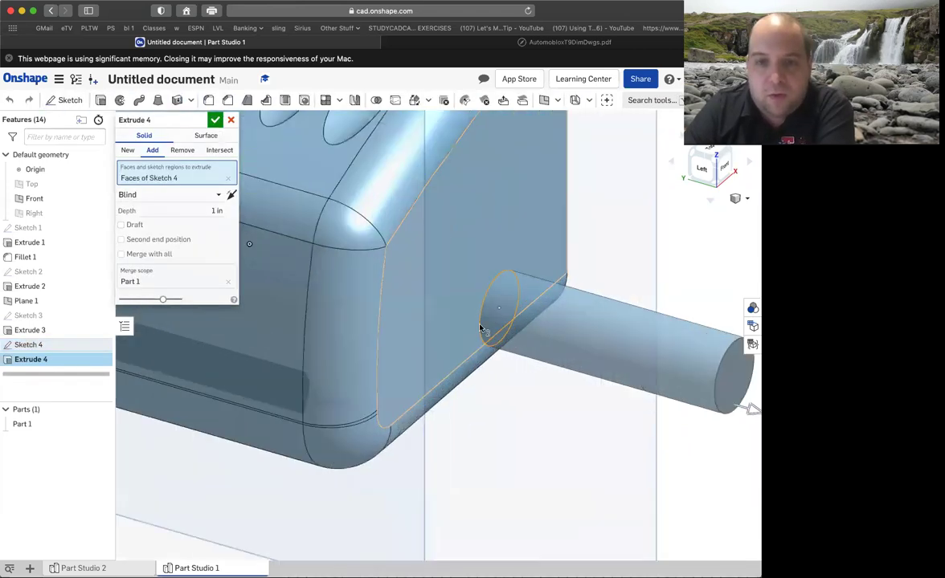
pyautogui.scroll(-1, 502, 309)
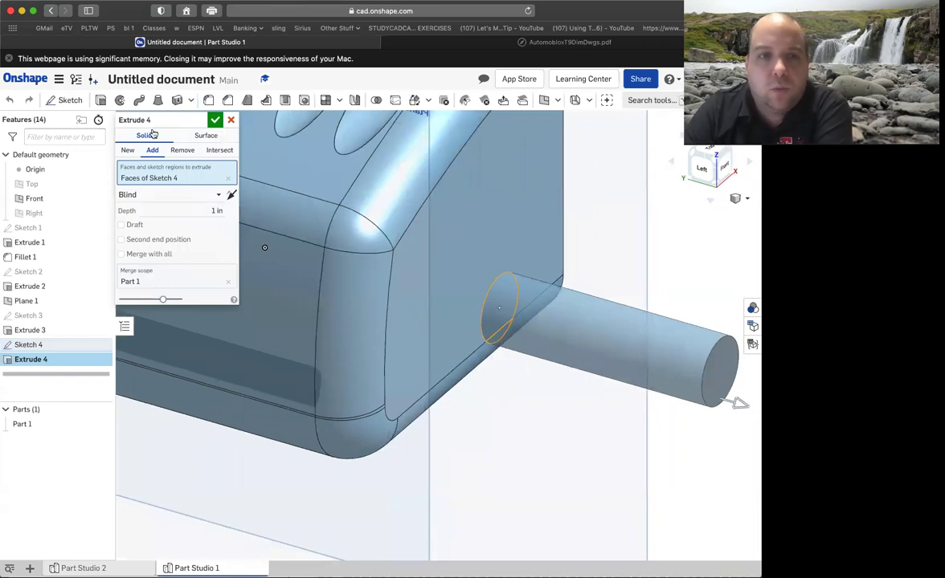
pyautogui.click(182, 150)
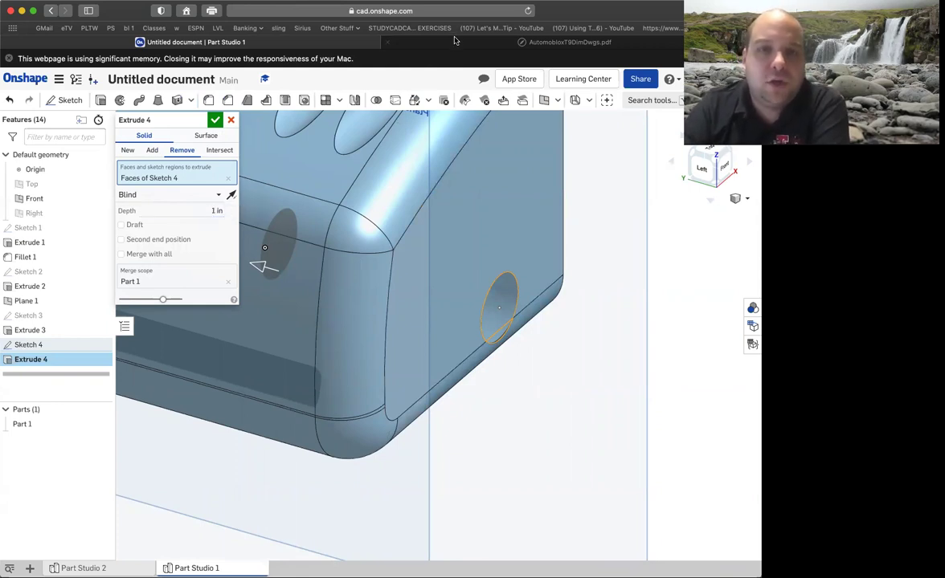
# Step: Check the side hole's depth in the PDF drawing, then set the cut depth to 0.35 in and accept the extrude
pyautogui.click(419, 42)
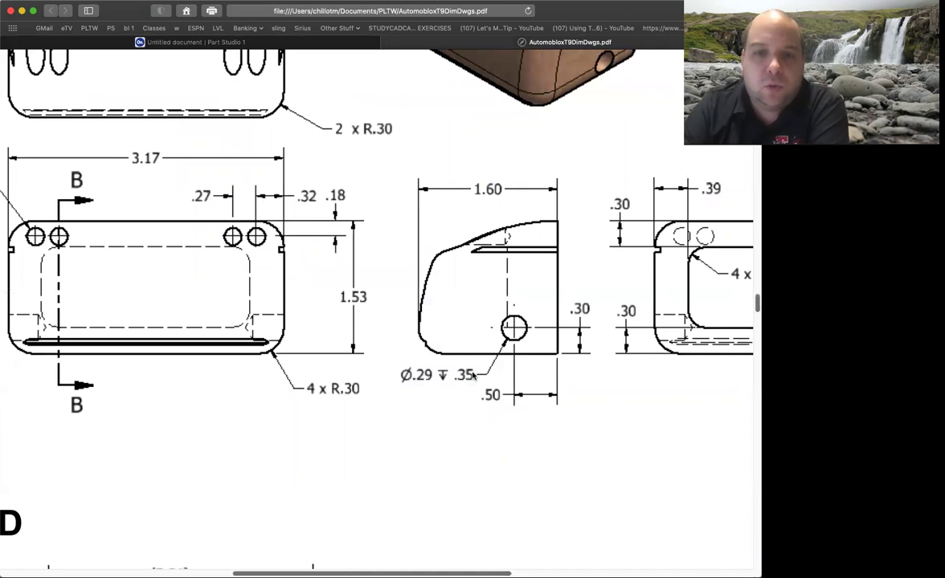
pyautogui.click(303, 44)
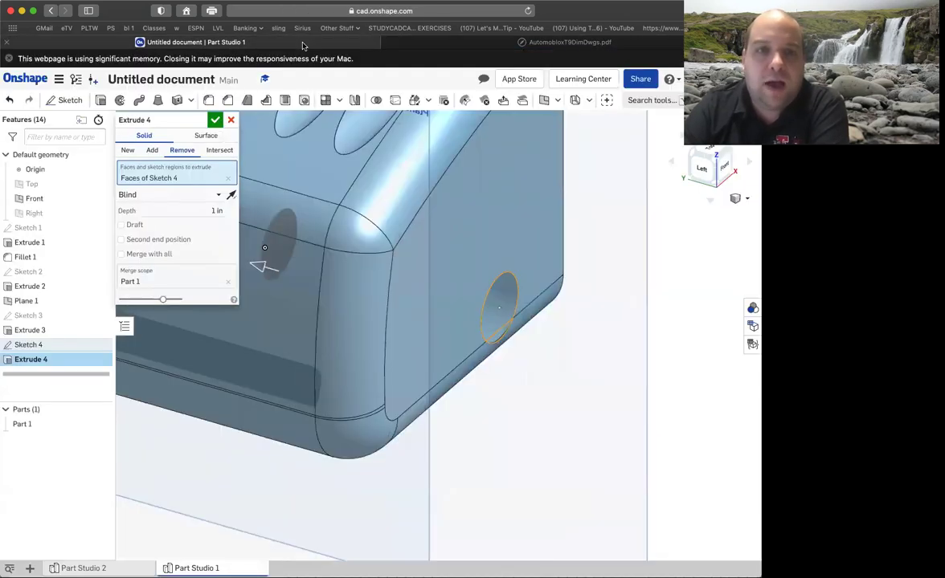
pyautogui.click(214, 210)
pyautogui.press('BackSpace')
pyautogui.write('.35')
pyautogui.press('Return')
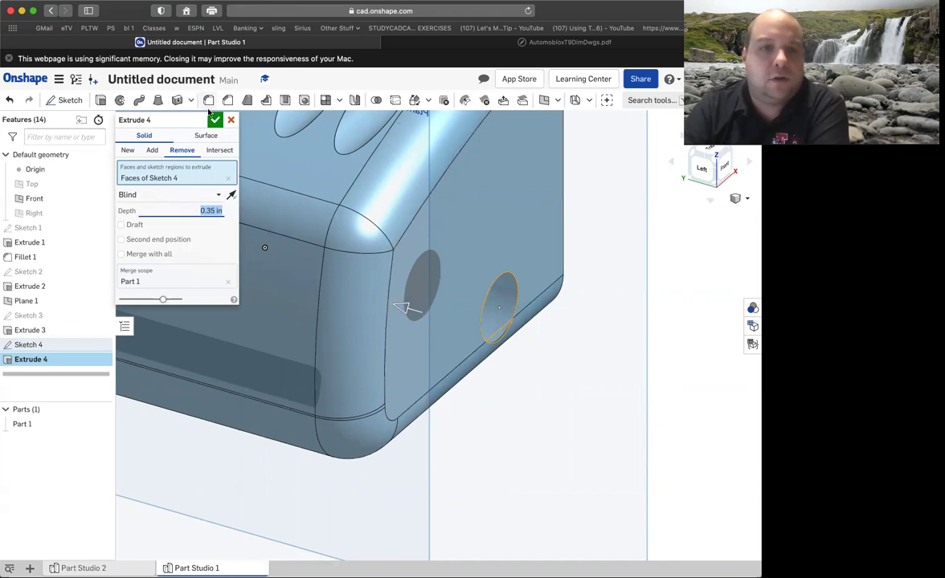
pyautogui.click(214, 120)
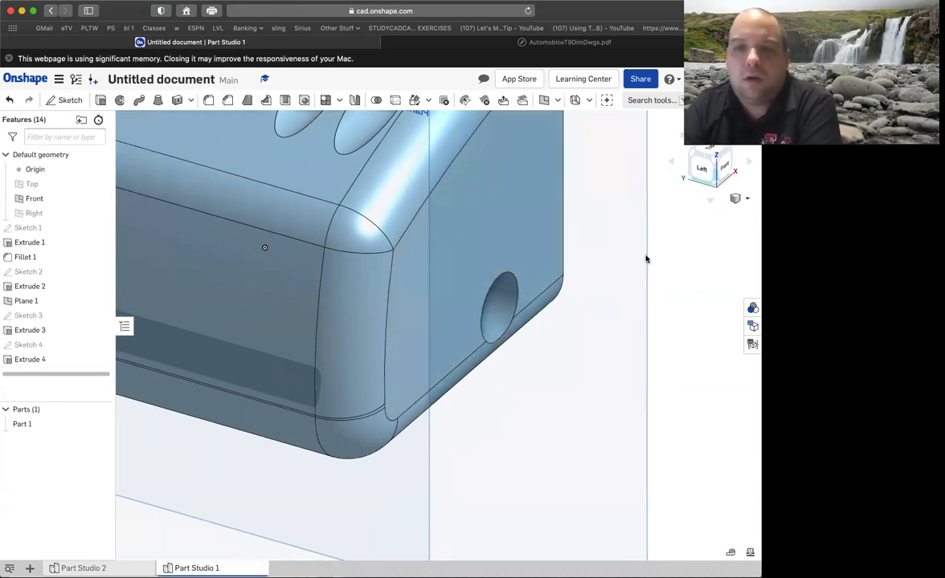
# Step: Inspect the side hole from another angle, restore the isometric view and hide Plane 1
pyautogui.moveTo(673, 272)
pyautogui.mouseDown(button='right')
pyautogui.moveTo(647, 273)
pyautogui.moveTo(641, 258)
pyautogui.moveTo(662, 260)
pyautogui.moveTo(652, 261)
pyautogui.mouseUp(button='right')
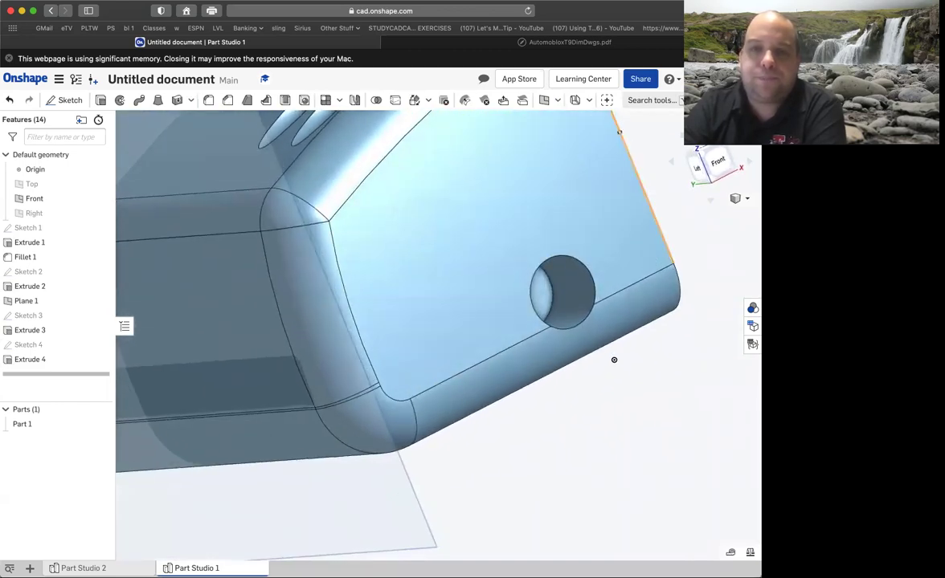
pyautogui.hotkey('shift', '7')
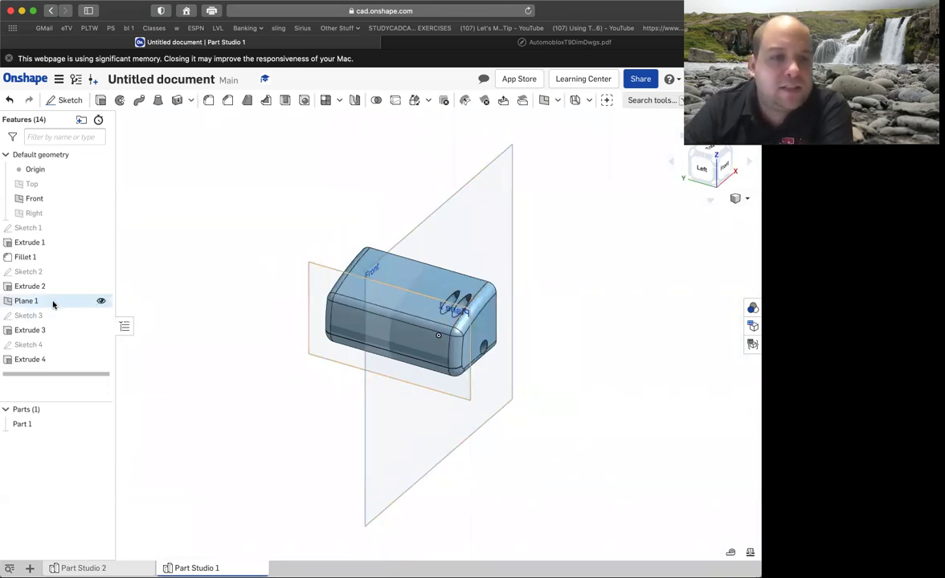
pyautogui.click(100, 302)
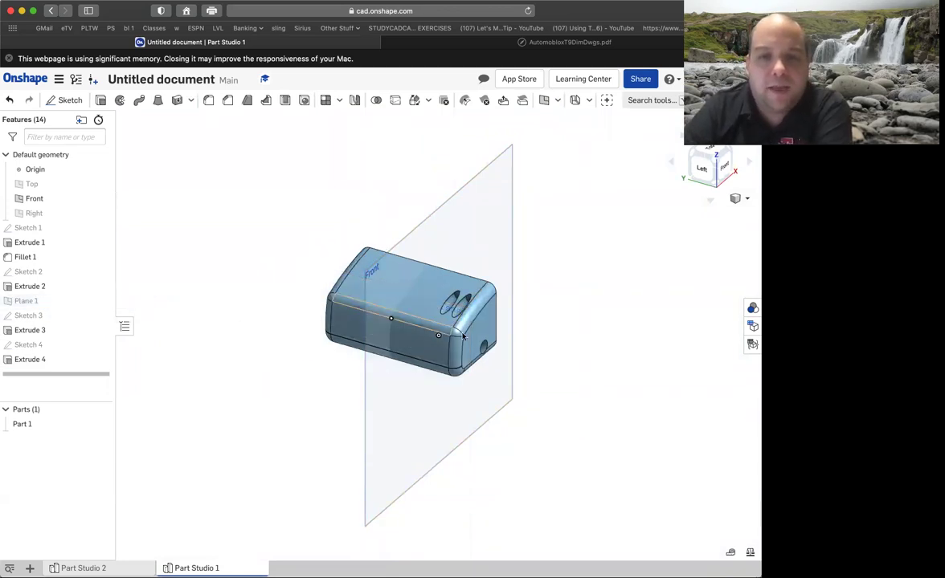
pyautogui.scroll(-2, 529, 342)
pyautogui.scroll(8, 506, 342)
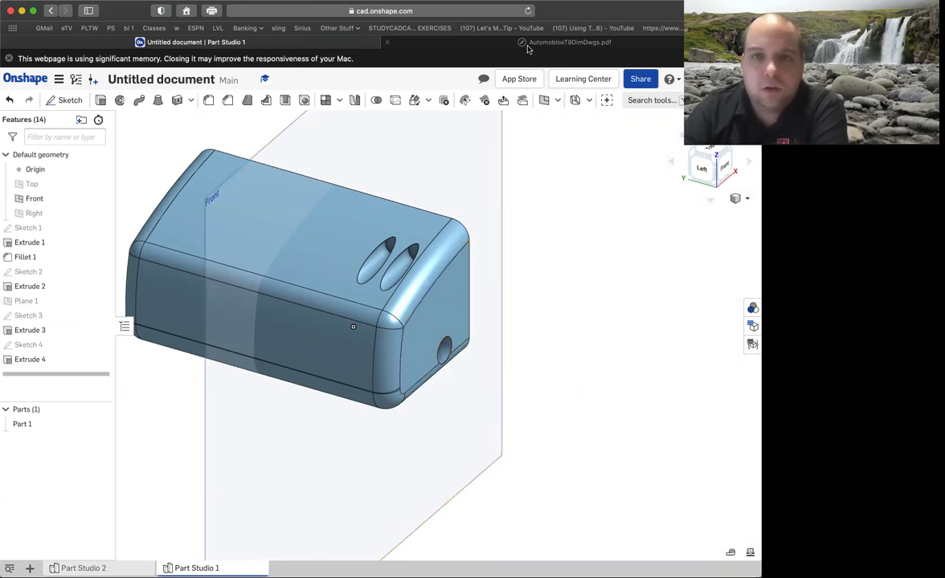
# Step: Switch to the PDF drawing and examine the FRONT part's isometric view, orthographic views and Detail A for the remaining features
pyautogui.click(492, 44)
pyautogui.scroll(5, 582, 205)
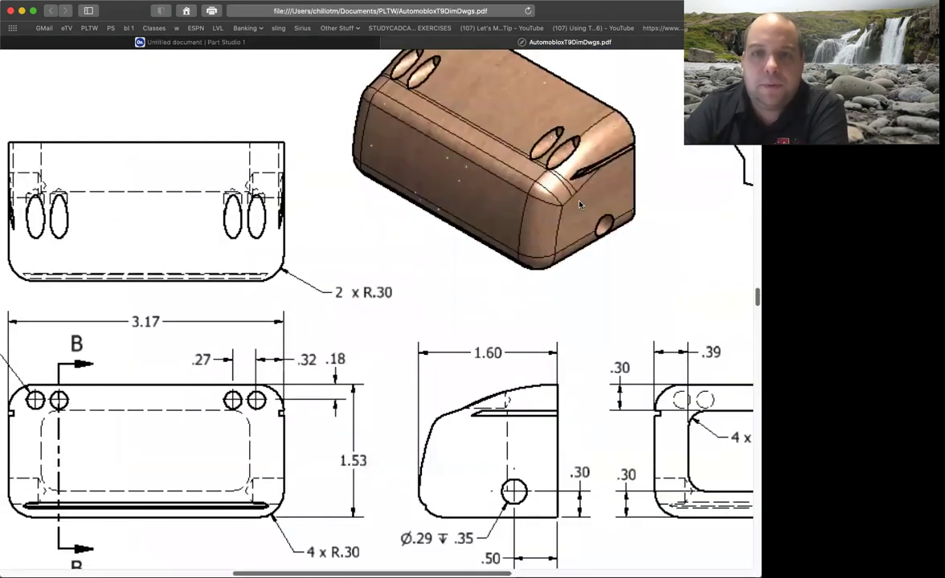
pyautogui.scroll(-3, 582, 207)
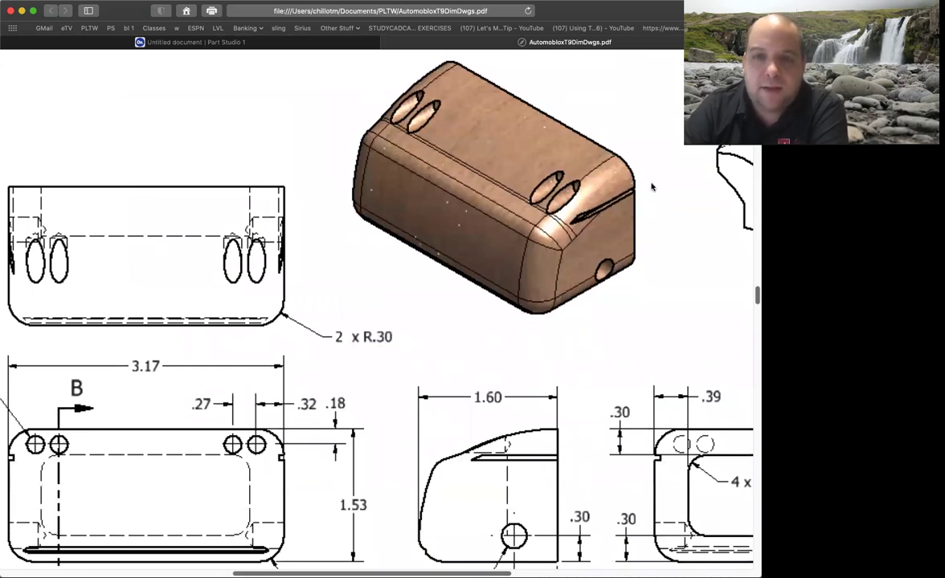
pyautogui.scroll(-2, 584, 215)
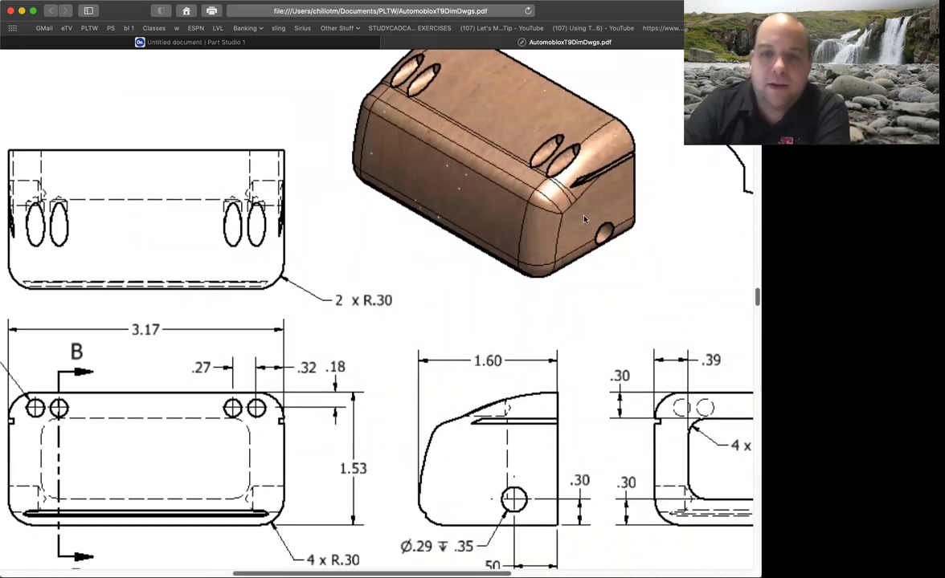
pyautogui.scroll(2, 537, 201)
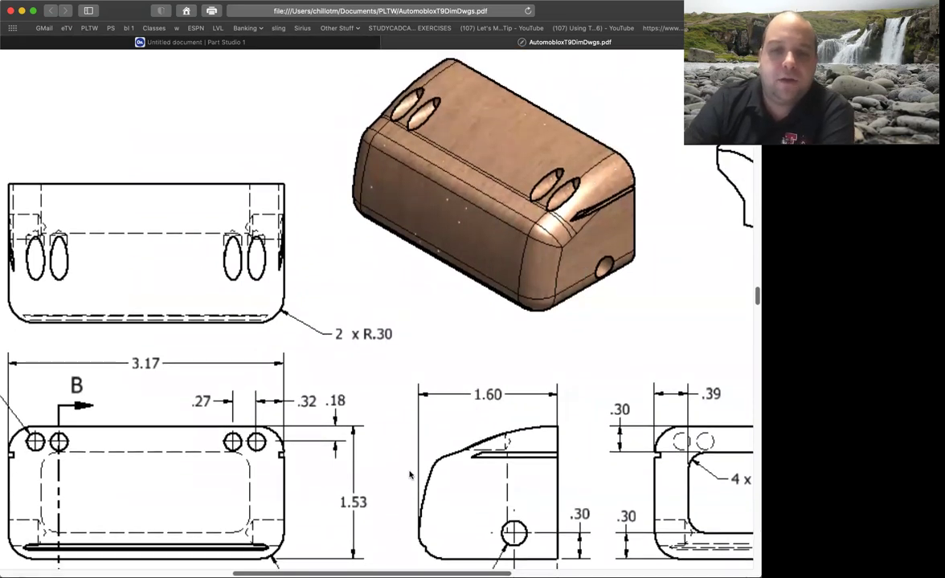
pyautogui.click(327, 535)
pyautogui.click(327, 535)
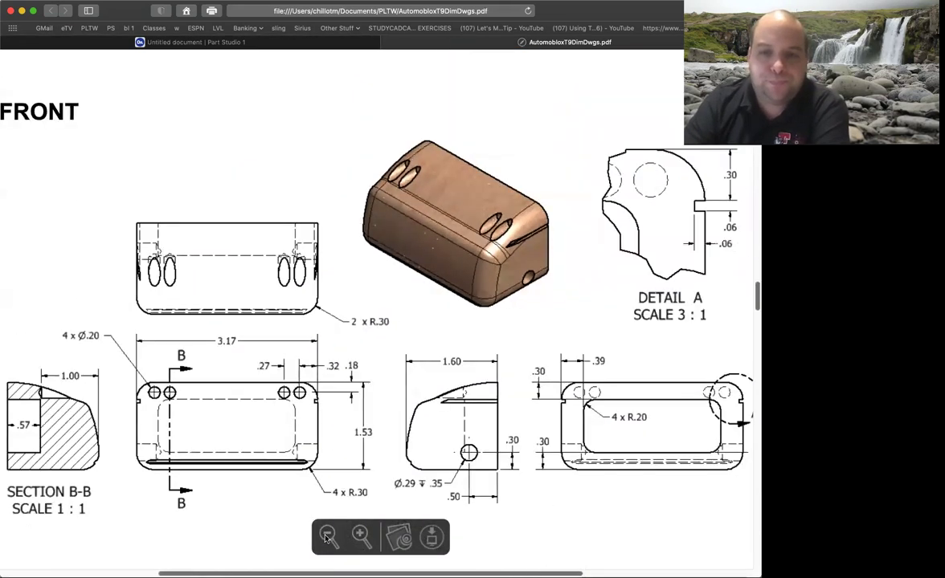
pyautogui.click(327, 535)
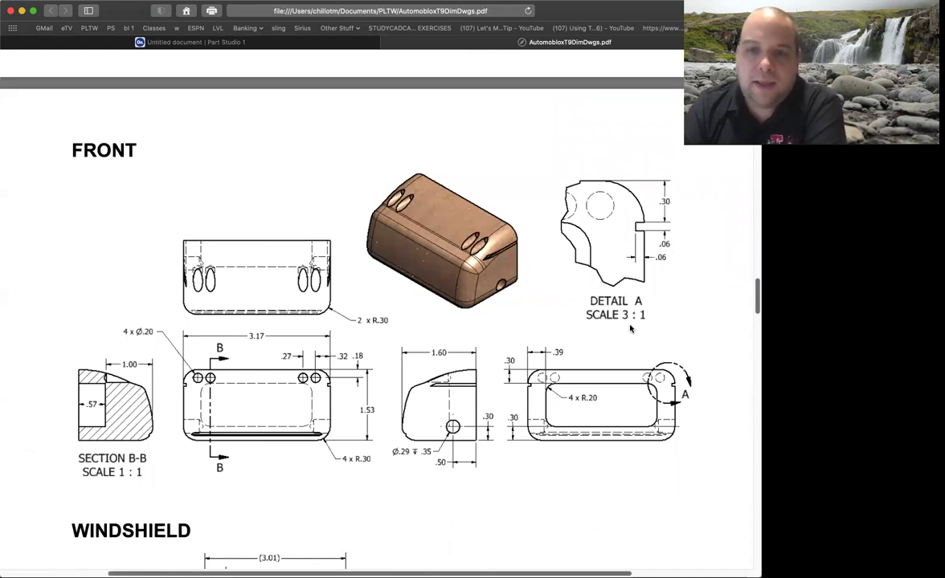
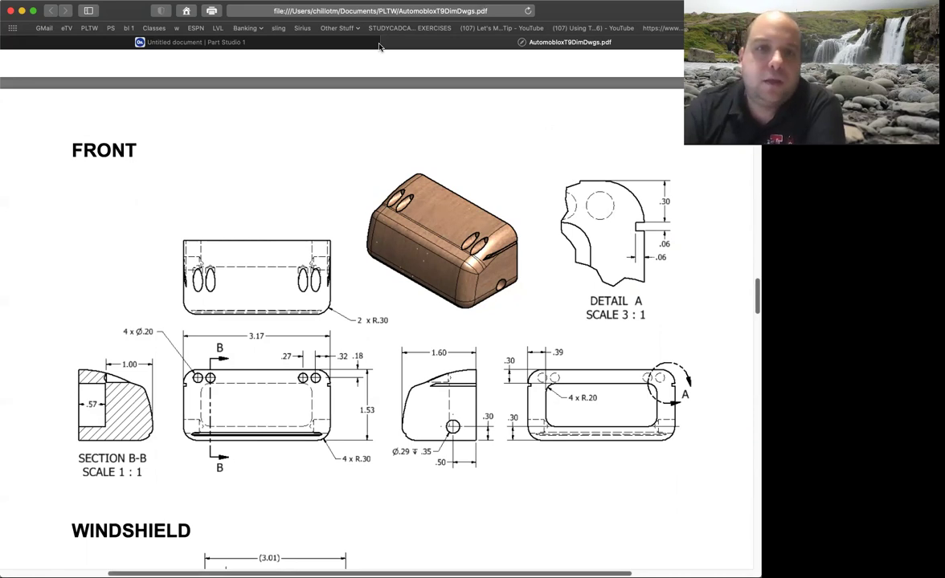
# Step: Switch back to the Onshape part, start a sketch on the bumper's back face and draw a rectangle about 0.15 by 0.12 in against its side edge
pyautogui.click(281, 43)
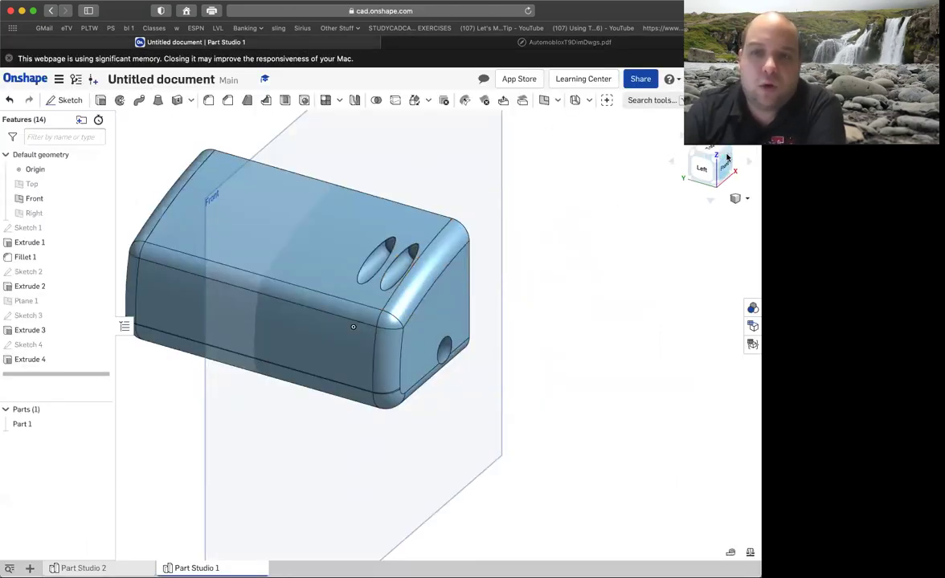
pyautogui.click(726, 164)
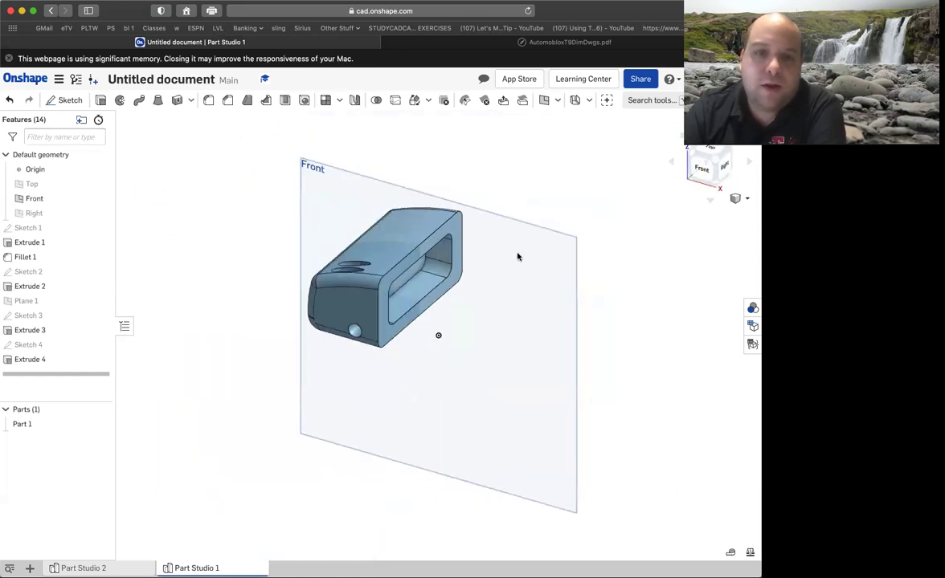
pyautogui.click(725, 169)
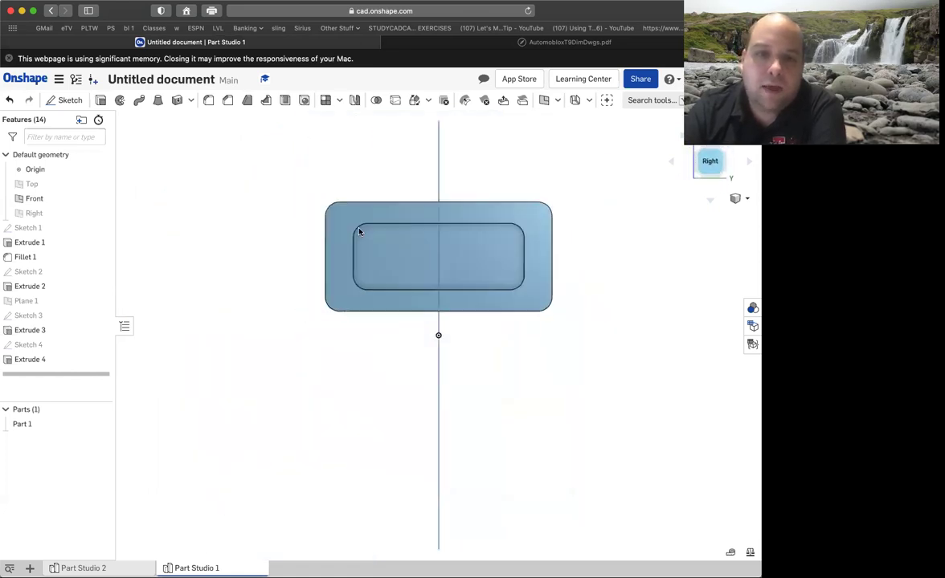
pyautogui.scroll(-5, 335, 230)
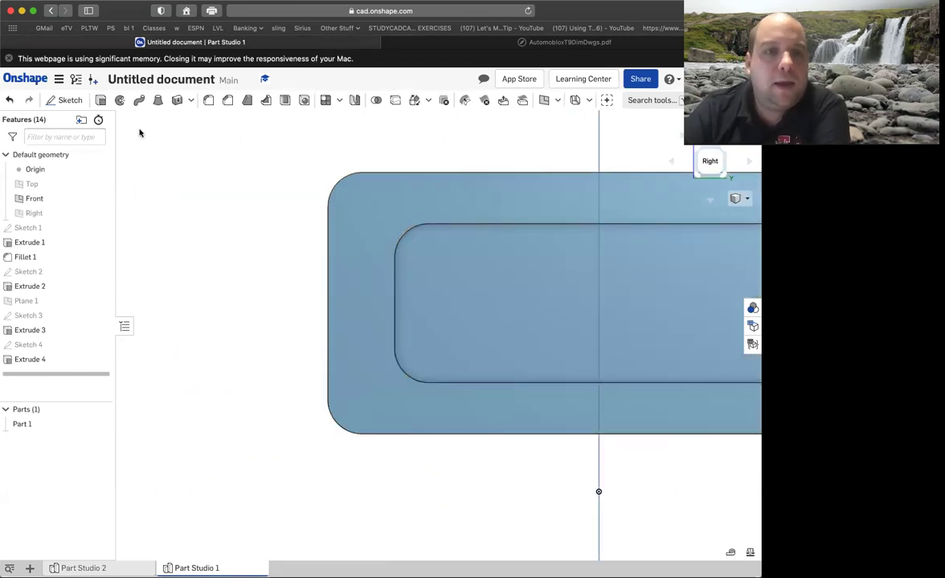
pyautogui.click(68, 100)
pyautogui.click(353, 209)
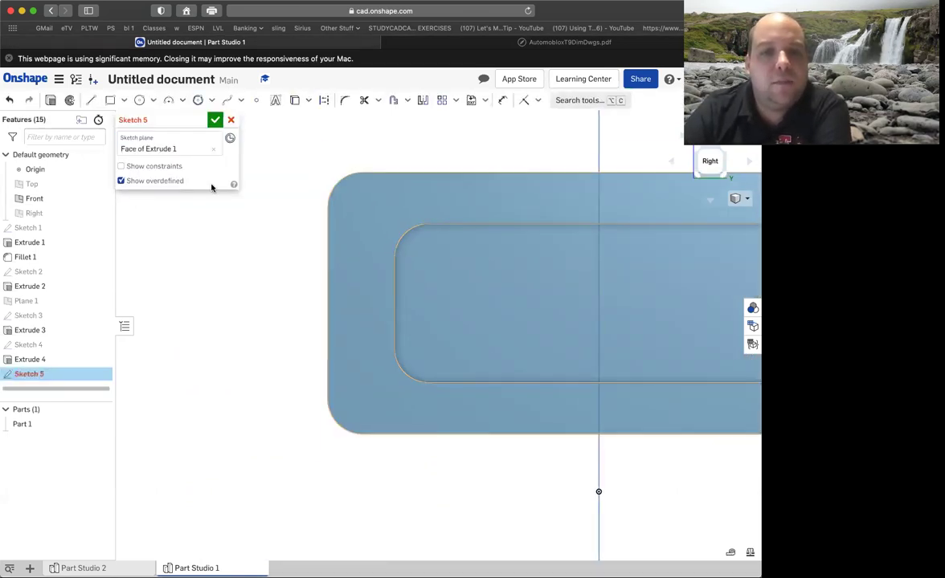
pyautogui.click(112, 102)
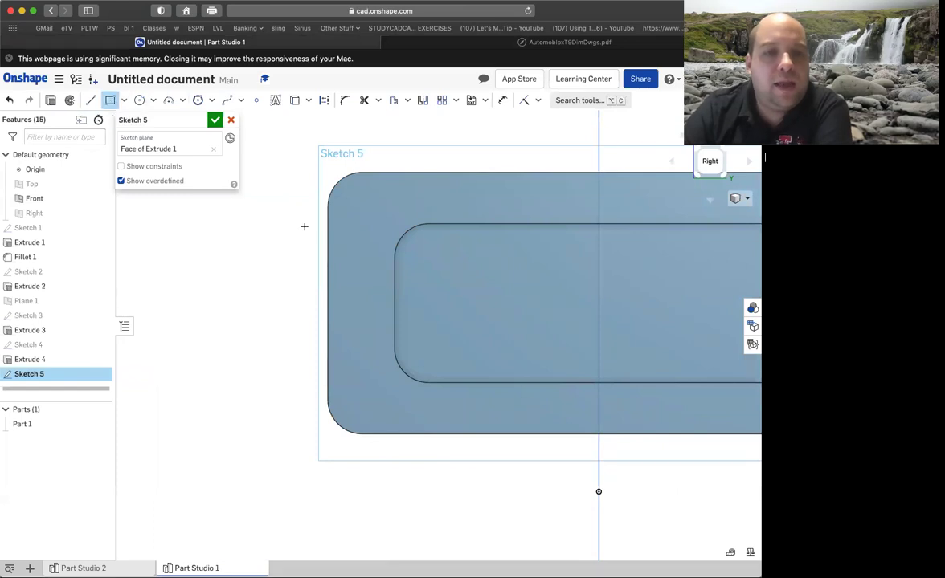
pyautogui.click(327, 230)
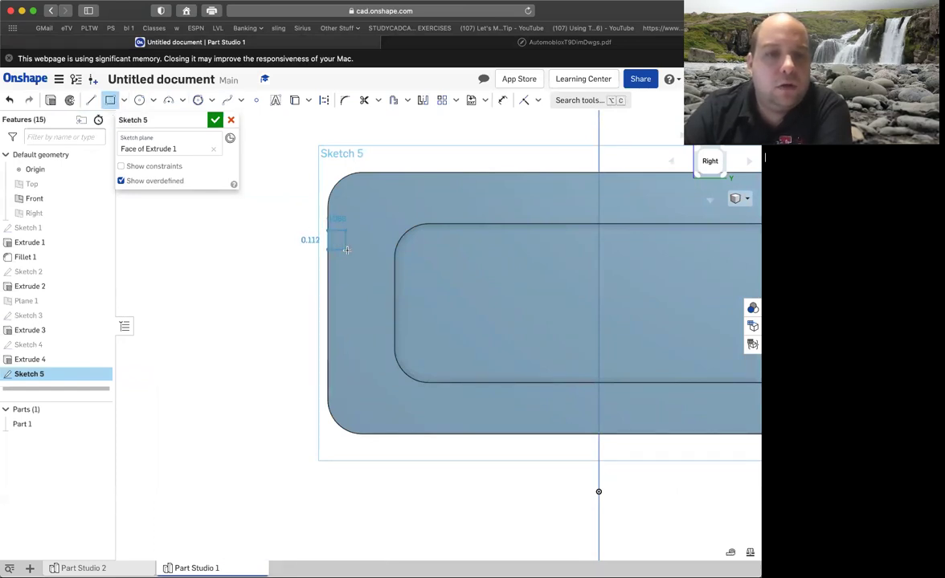
pyautogui.click(354, 251)
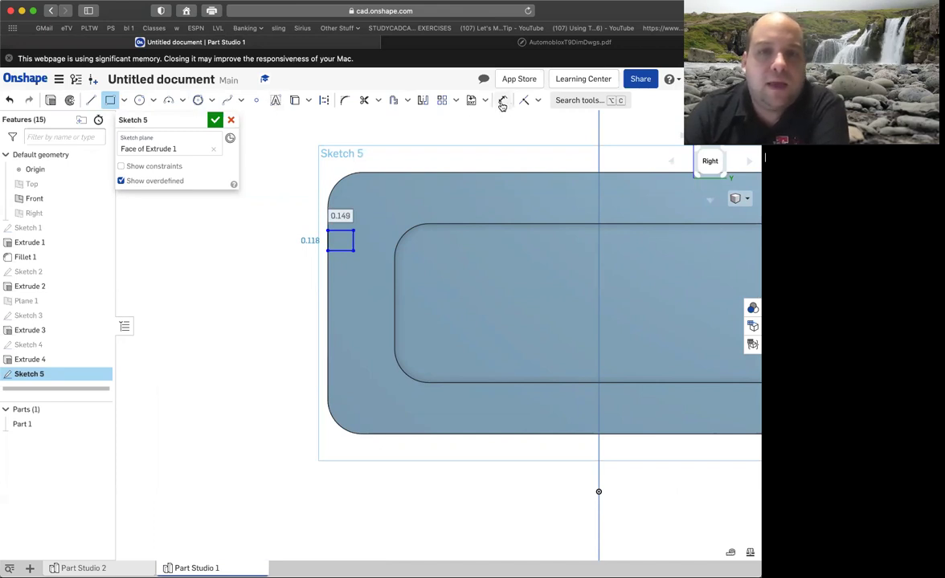
# Step: Dimension the distance from the bumper's upper edge to the rectangle's upper side as 0.3 in
pyautogui.press('d')
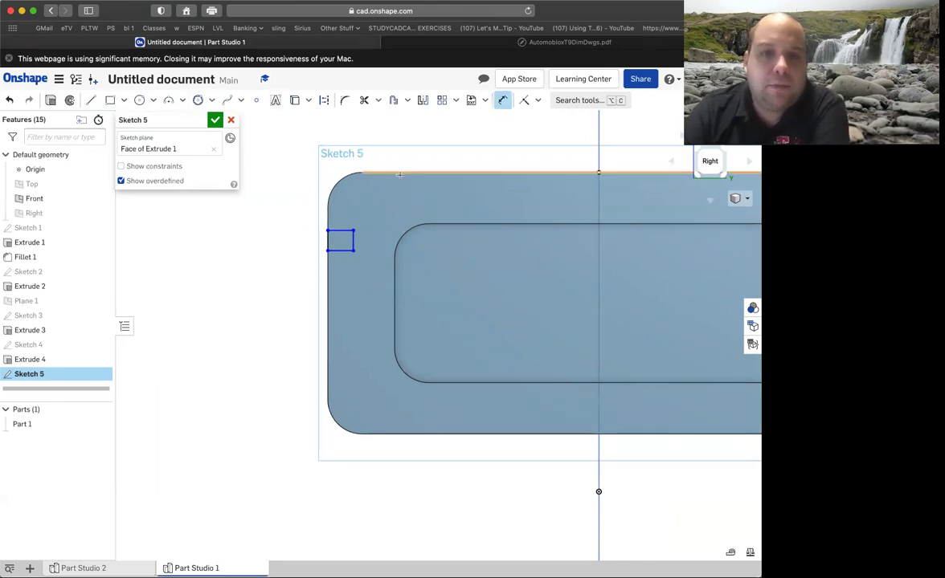
pyautogui.click(340, 230)
pyautogui.click(342, 179)
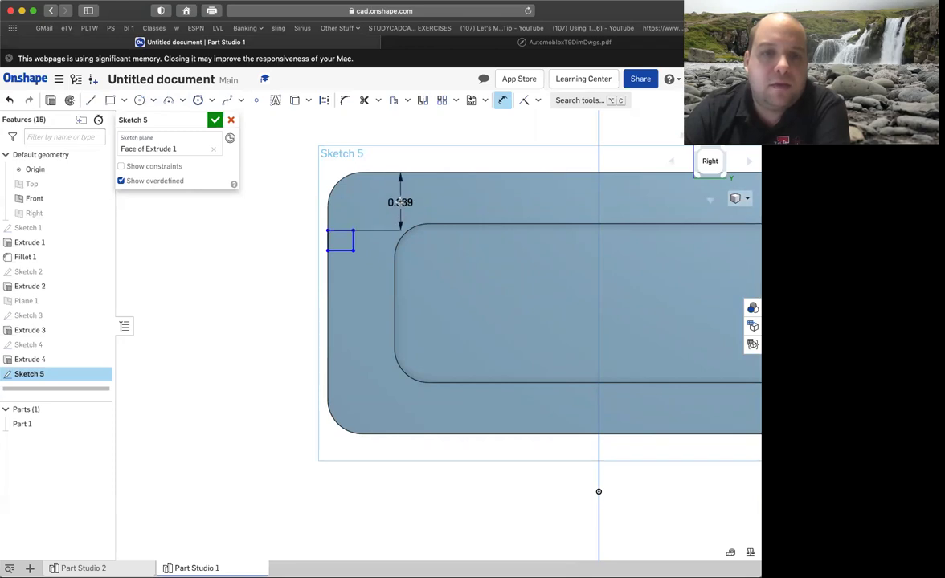
pyautogui.click(399, 203)
pyautogui.press('BackSpace')
pyautogui.write('.3')
pyautogui.press('Return')
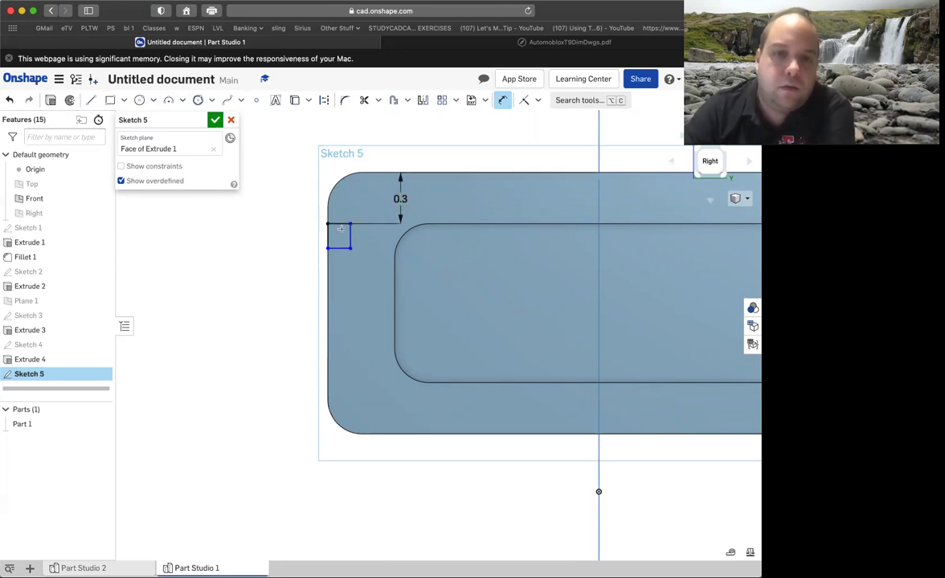
# Step: Dimension the slot rectangle's width and height as 0.06 in each
pyautogui.click(338, 224)
pyautogui.click(338, 210)
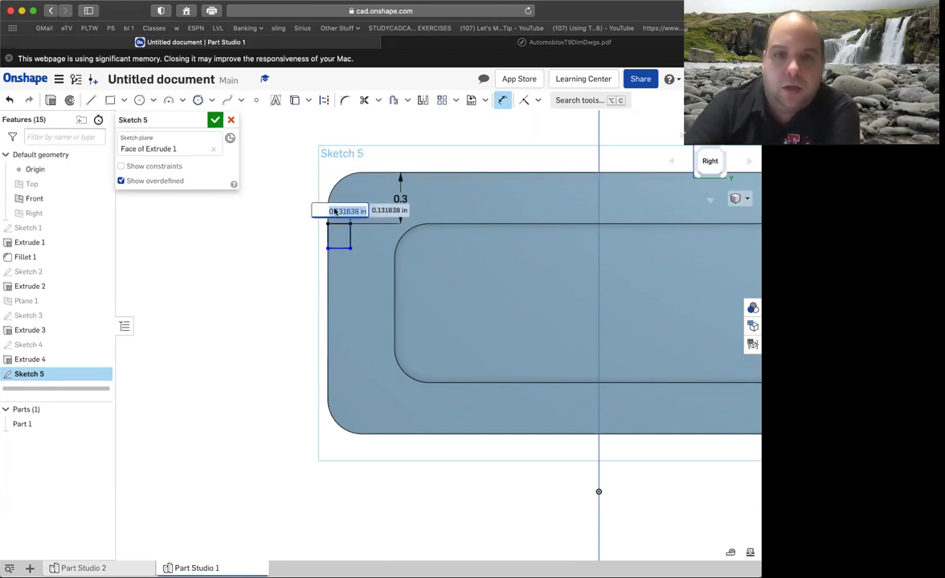
pyautogui.press('BackSpace')
pyautogui.write('.06')
pyautogui.press('Return')
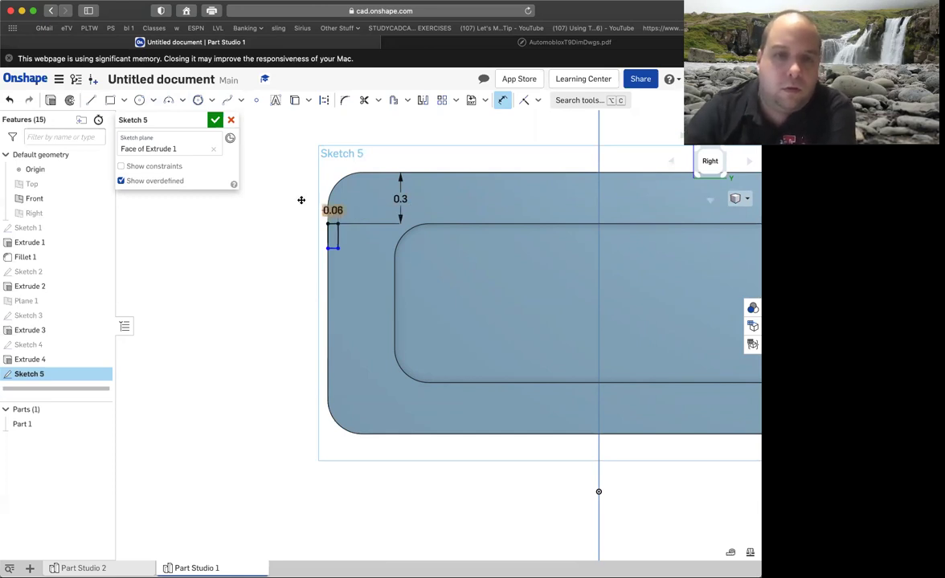
pyautogui.click(345, 239)
pyautogui.click(351, 240)
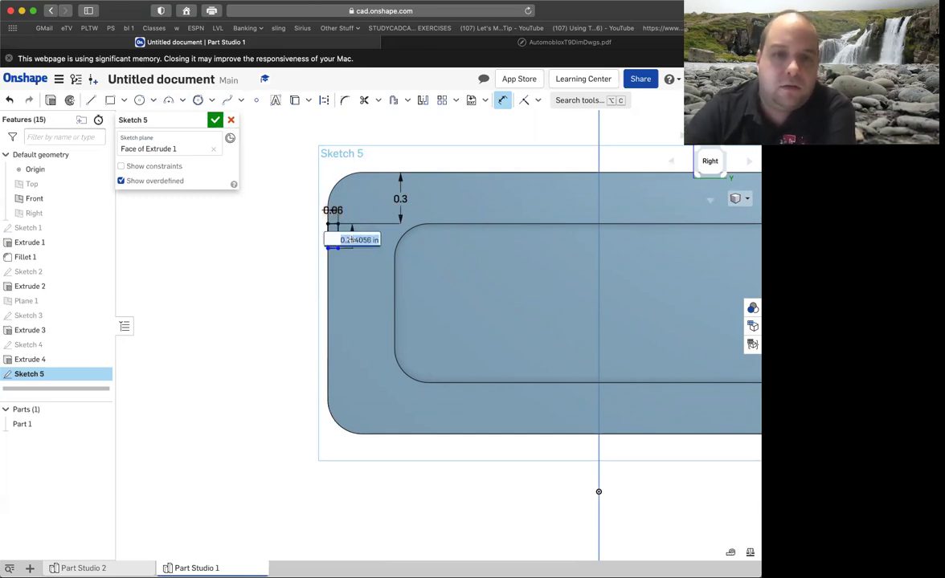
pyautogui.press('BackSpace')
pyautogui.write('.06')
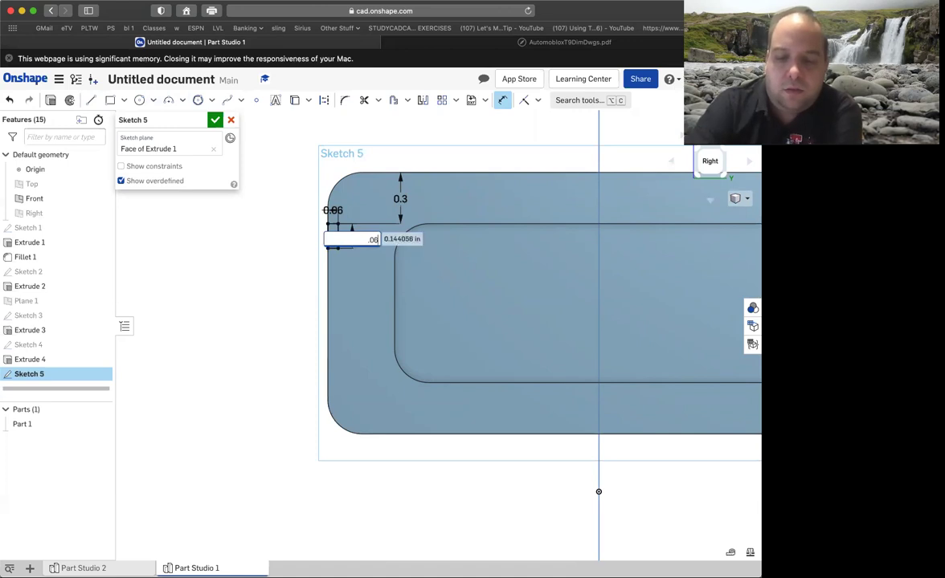
pyautogui.press('Return')
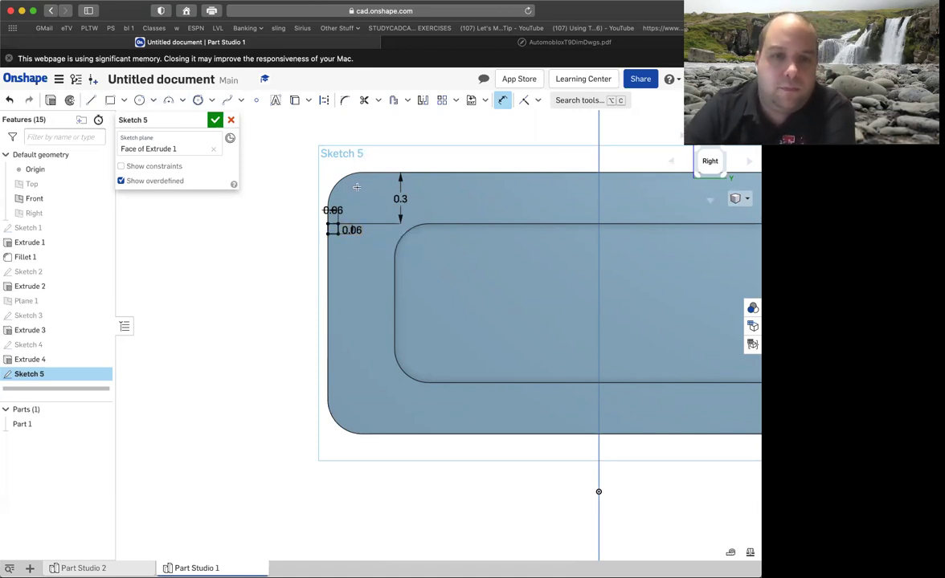
# Step: Compare the slot sketch with Detail A in the PDF drawing, then accept the sketch in Onshape
pyautogui.scroll(-2, 356, 186)
pyautogui.scroll(8, 351, 201)
pyautogui.scroll(-3, 351, 209)
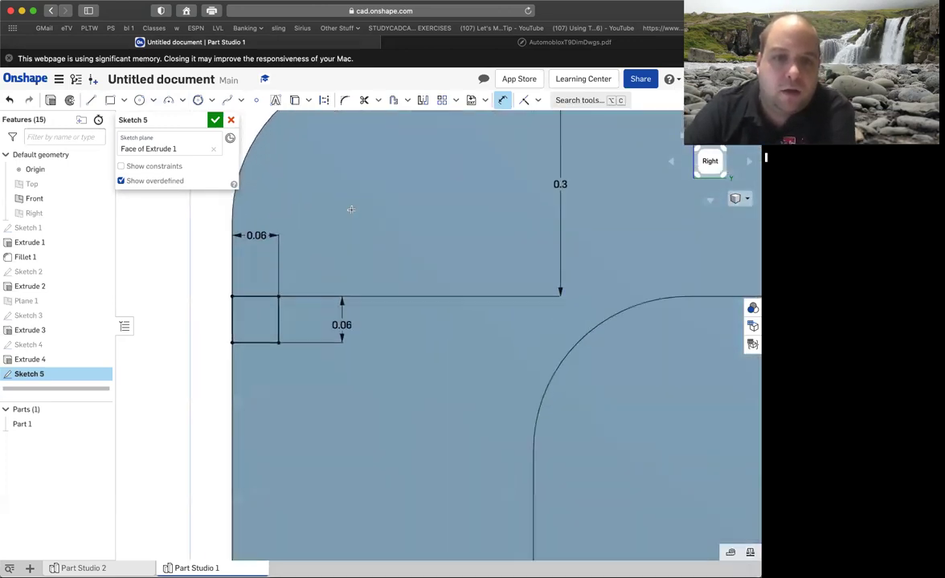
pyautogui.click(514, 42)
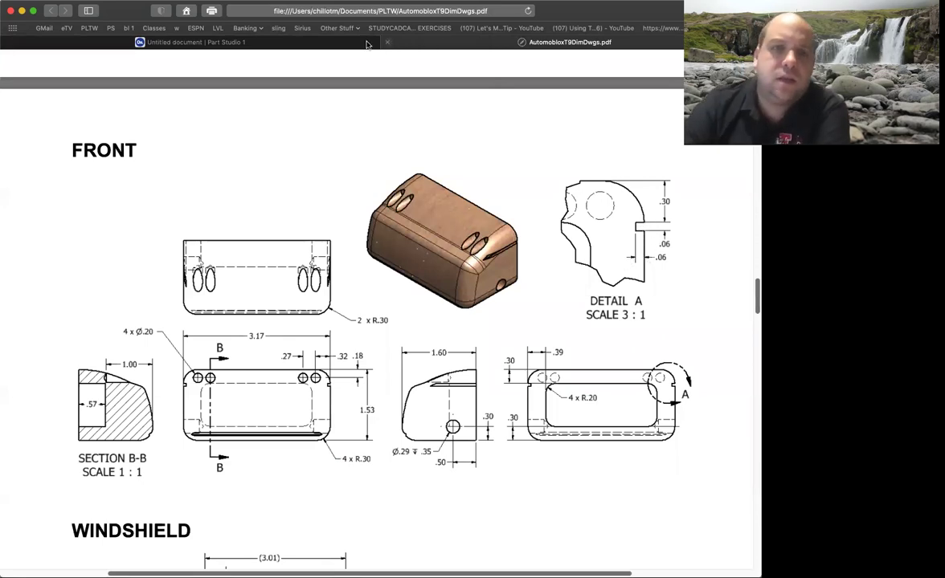
pyautogui.click(321, 44)
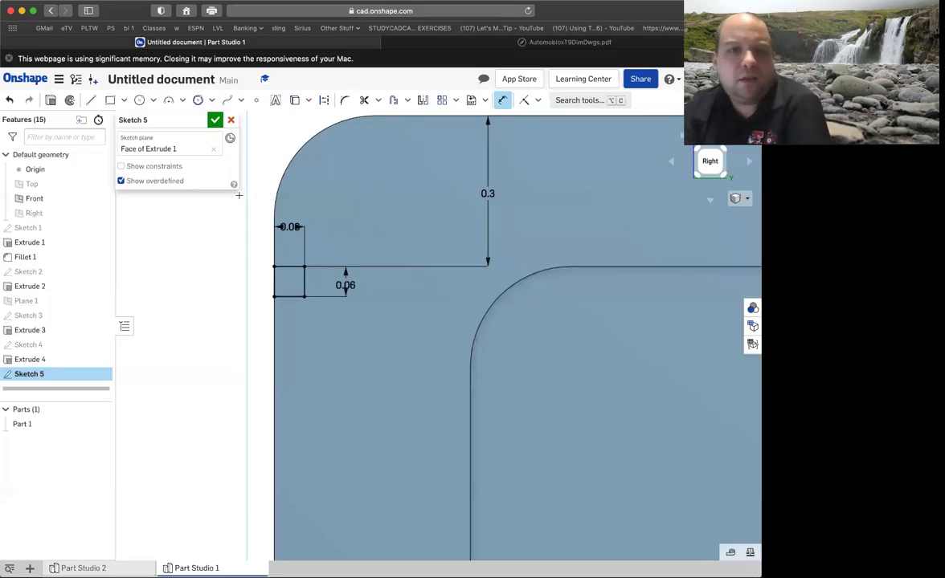
pyautogui.click(216, 120)
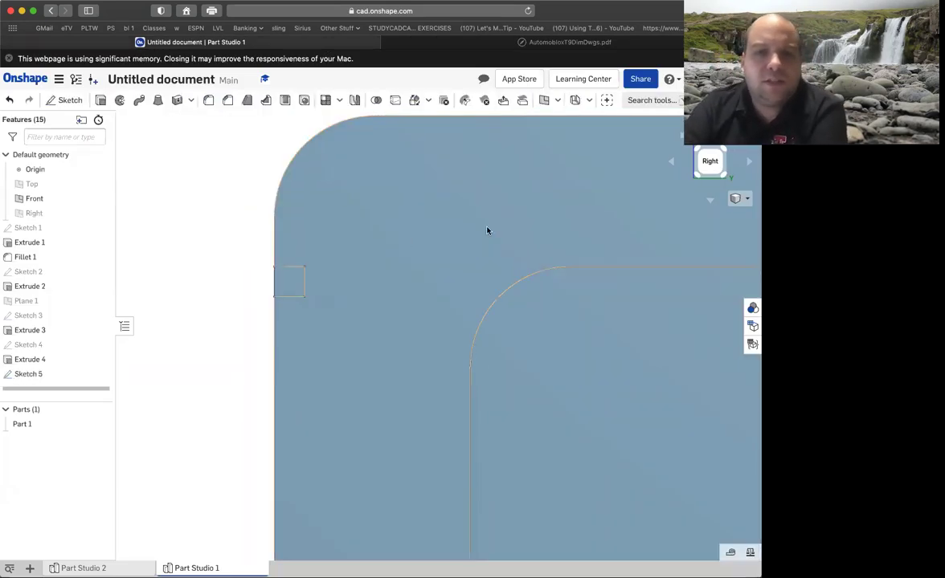
# Step: Extrude the small square slot region as a material-removing cut into the bumper
pyautogui.click(698, 154)
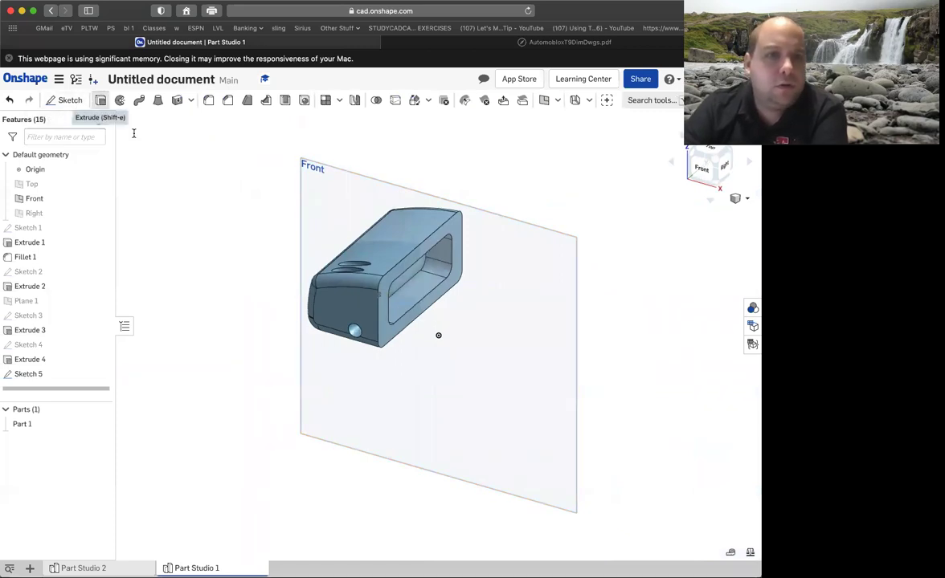
pyautogui.click(100, 100)
pyautogui.scroll(-2, 381, 300)
pyautogui.scroll(6, 381, 299)
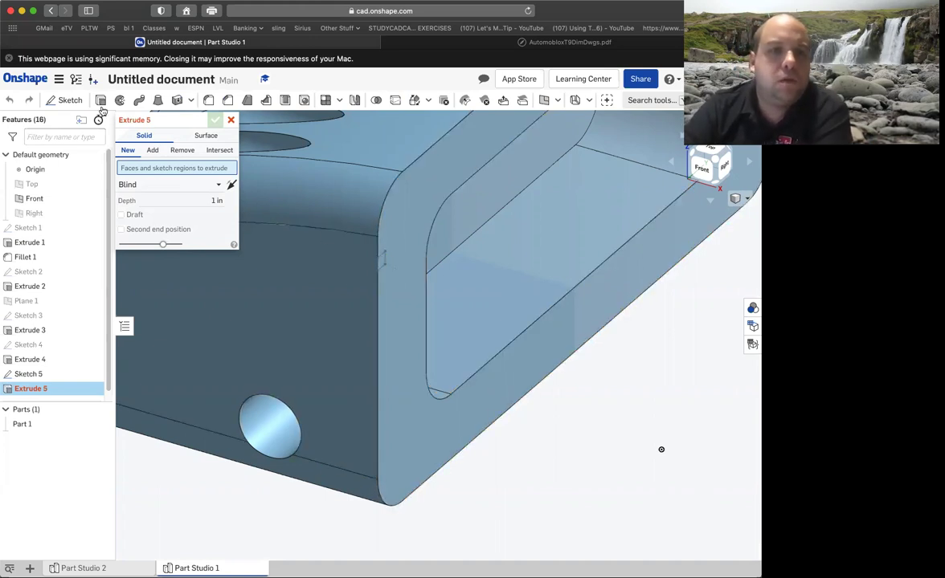
pyautogui.click(381, 262)
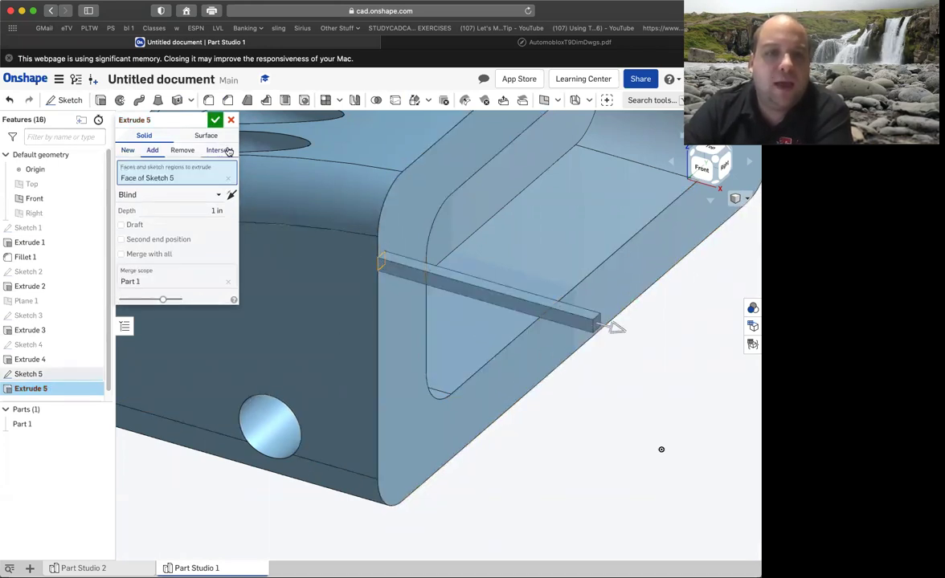
pyautogui.click(183, 150)
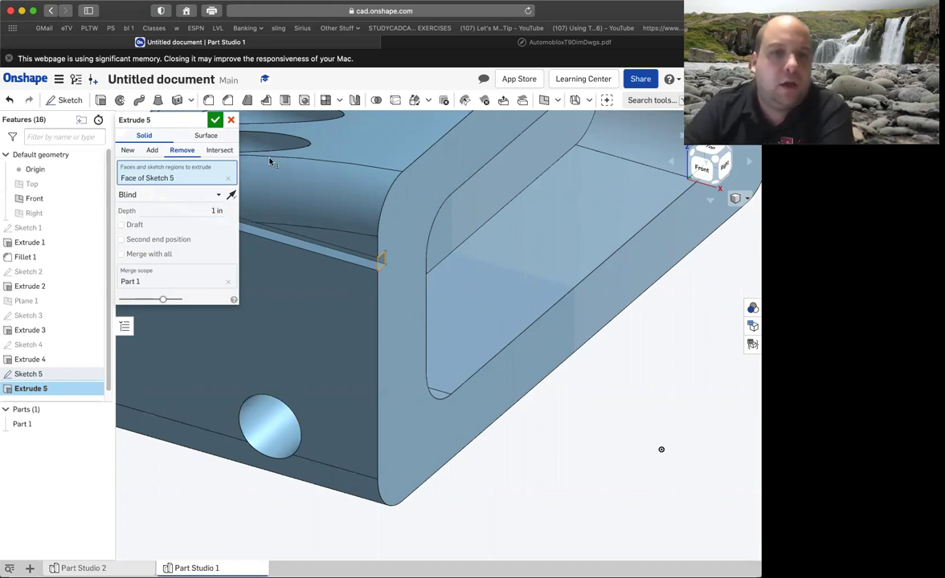
# Step: Check the slot's extent in the PDF drawing, then set the cut's end type to Through all and accept the extrude
pyautogui.scroll(-5, 331, 249)
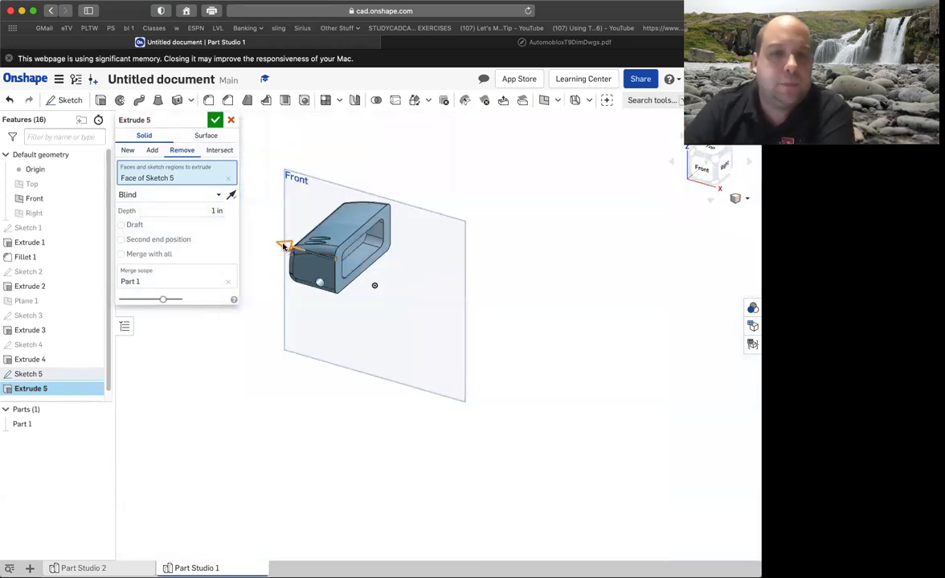
pyautogui.scroll(10, 284, 246)
pyautogui.scroll(-2, 339, 277)
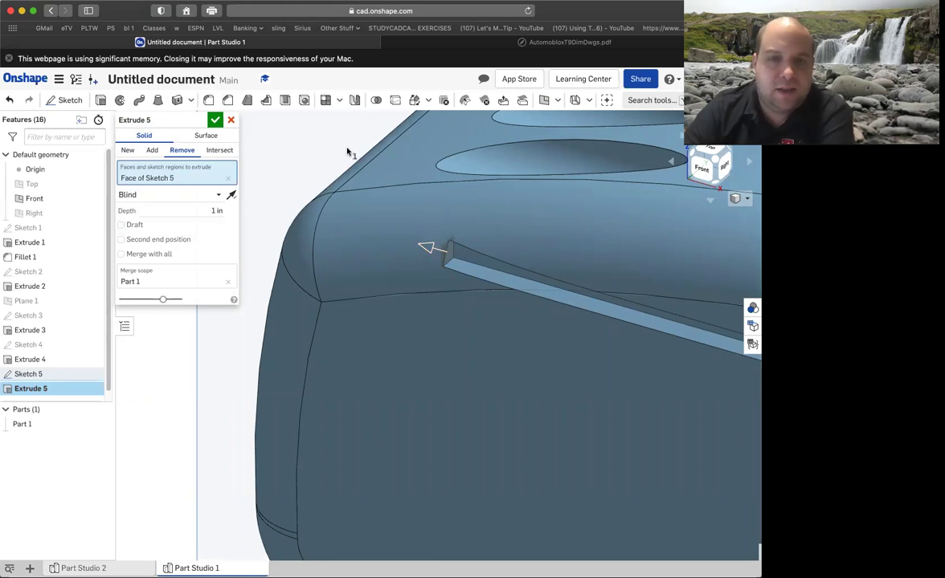
pyautogui.click(402, 44)
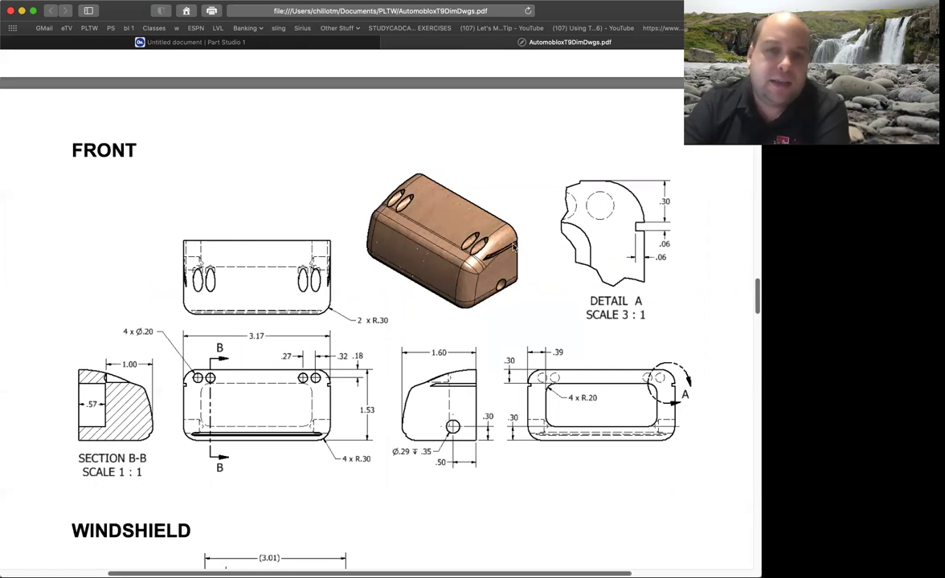
pyautogui.click(265, 44)
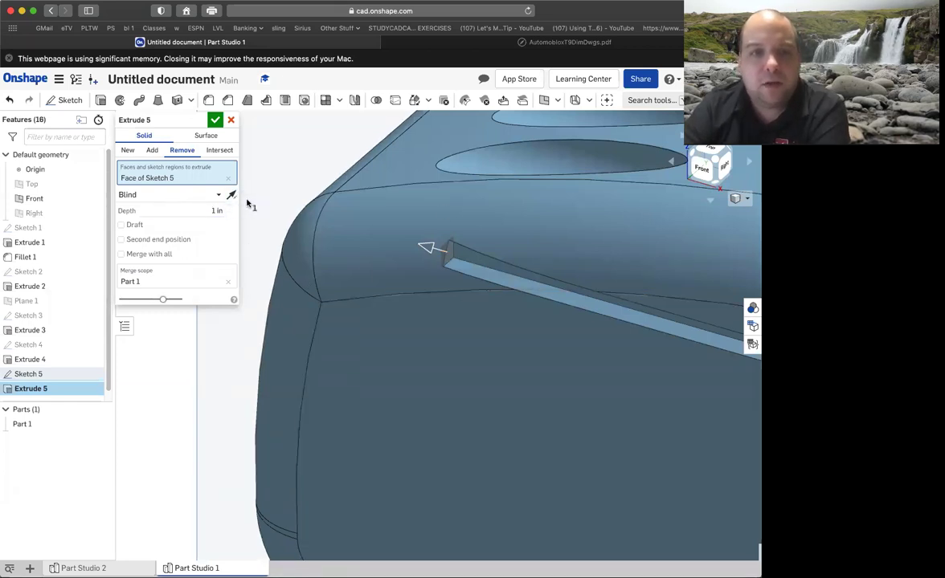
pyautogui.click(217, 196)
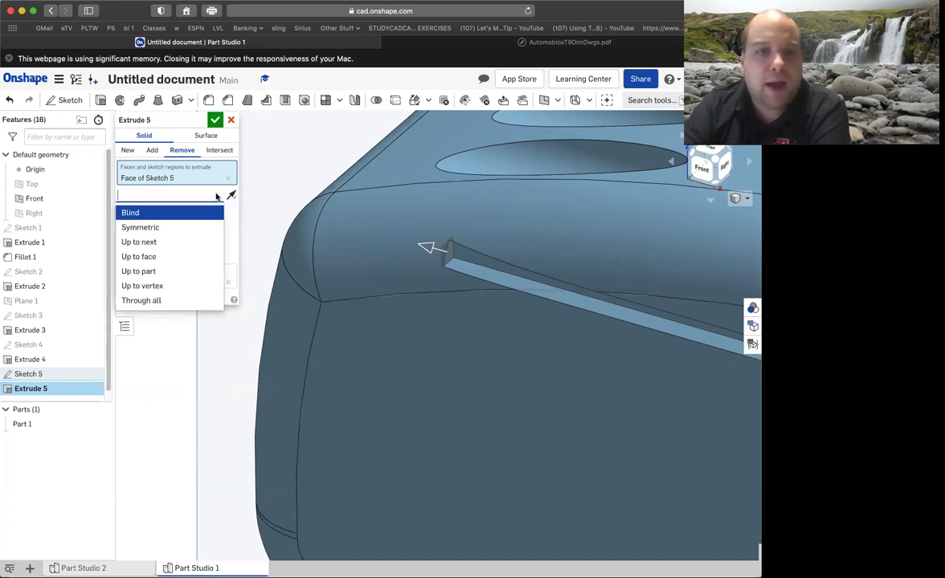
pyautogui.click(188, 300)
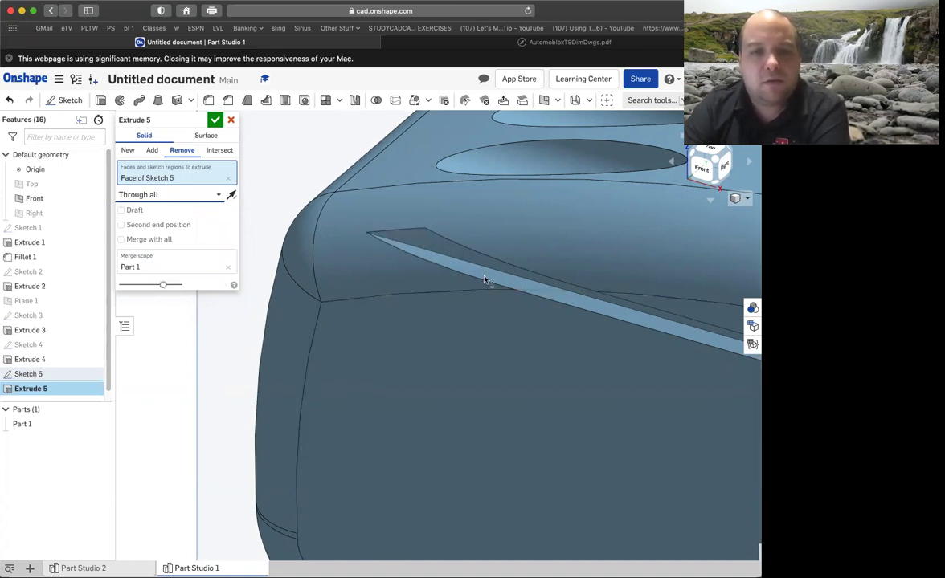
pyautogui.click(215, 121)
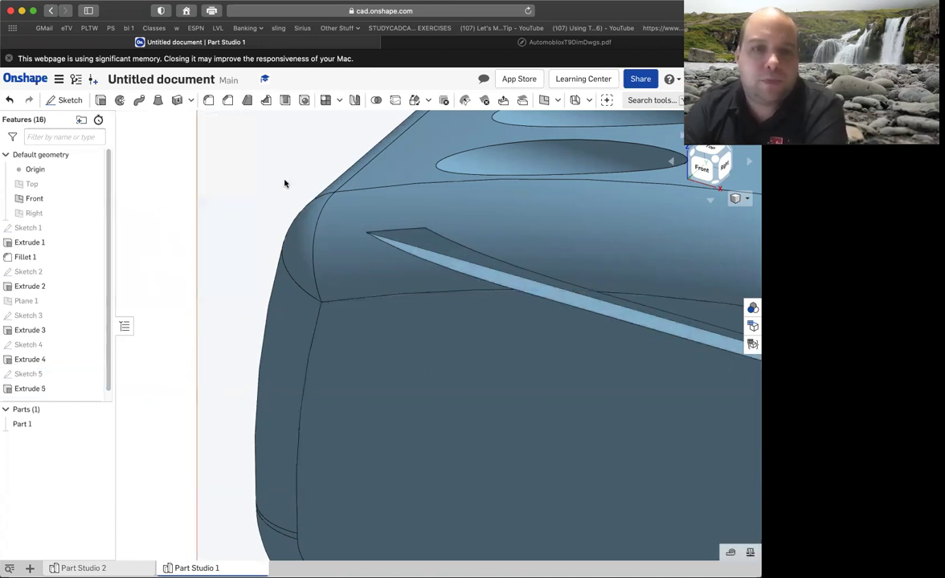
pyautogui.click(694, 154)
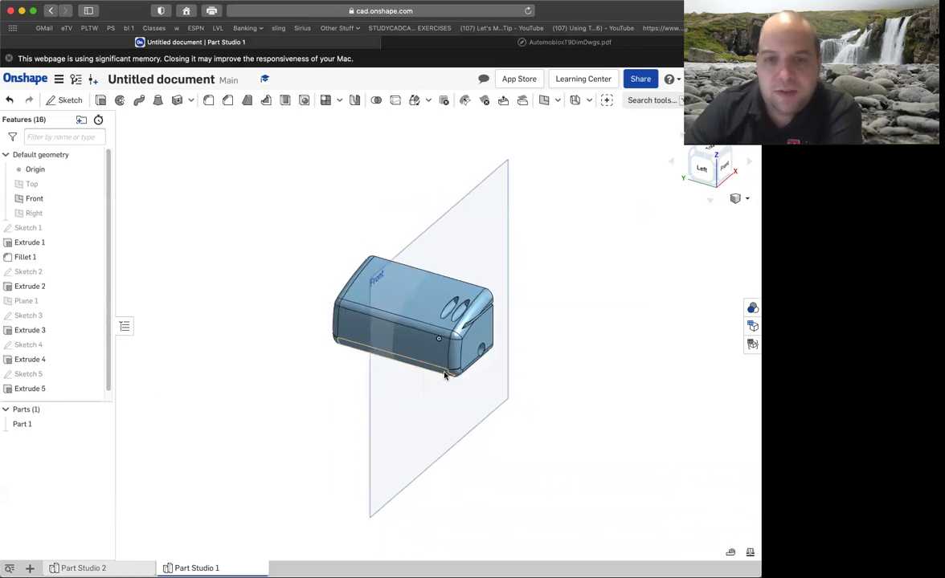
pyautogui.scroll(5, 445, 374)
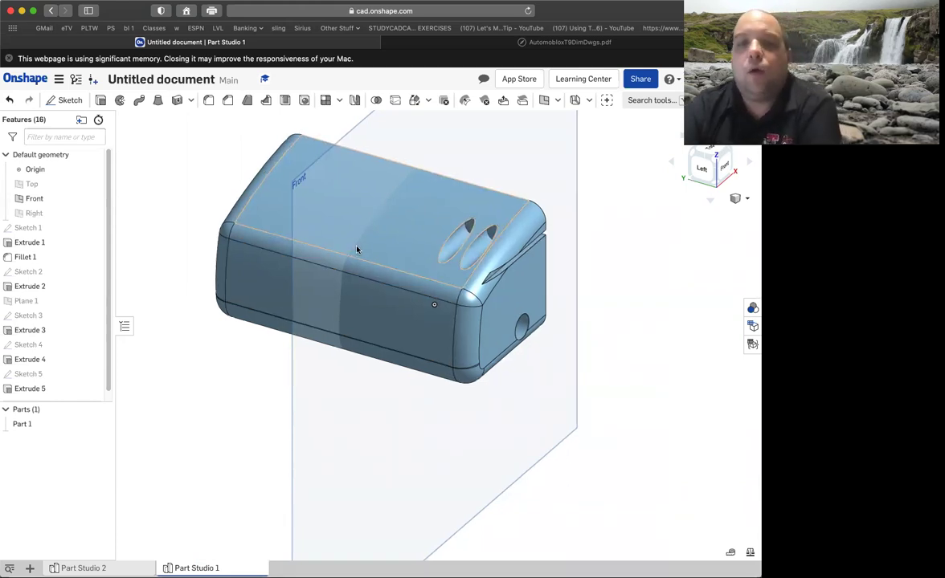
pyautogui.scroll(-1, 361, 248)
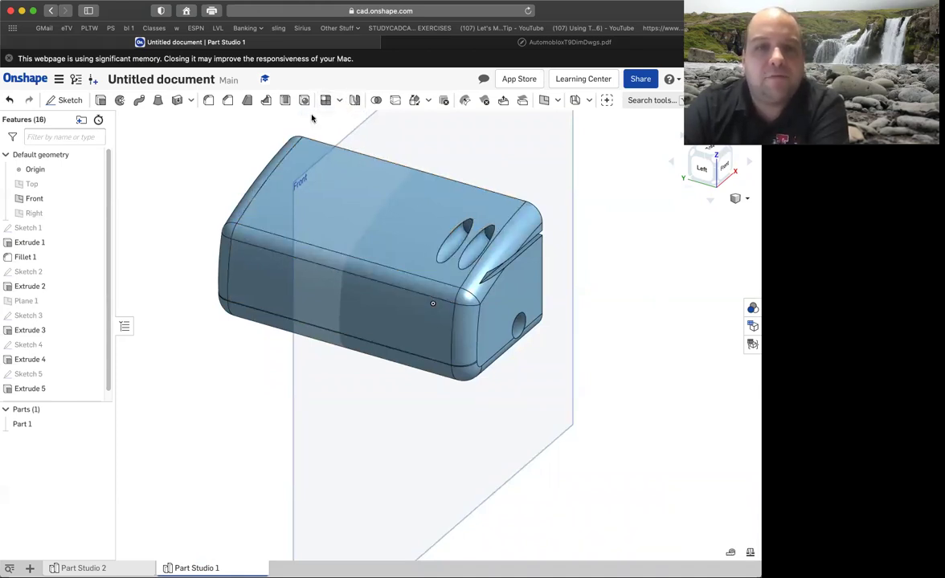
pyautogui.click(354, 102)
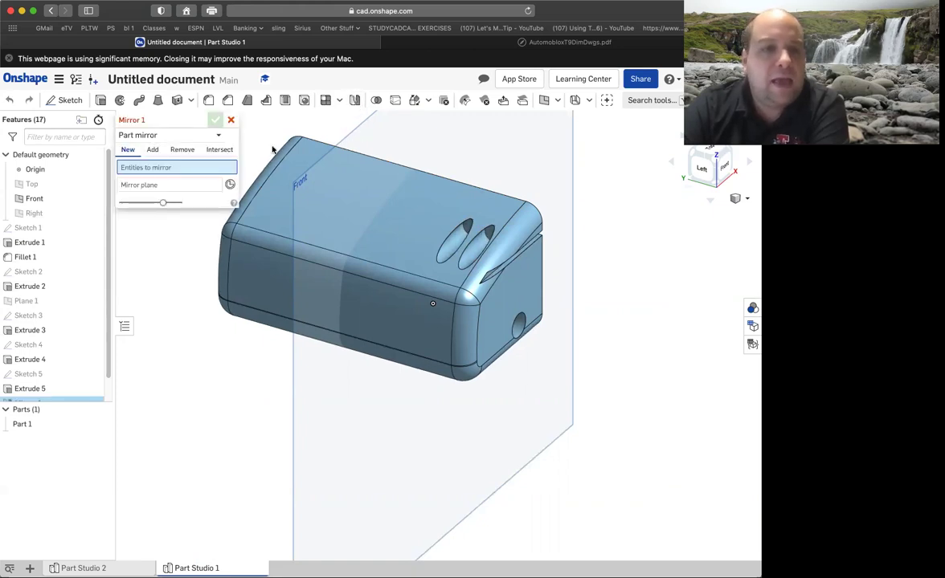
pyautogui.click(469, 229)
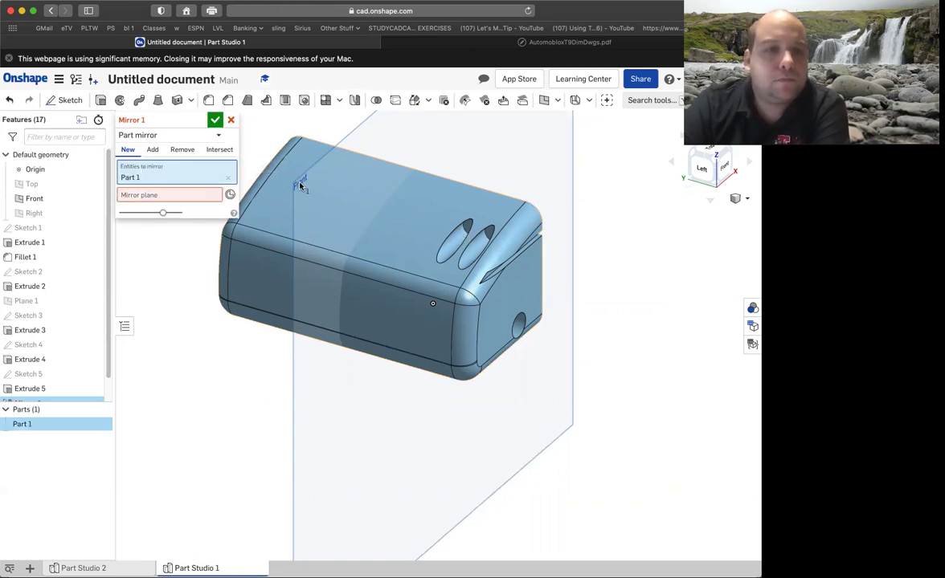
pyautogui.click(231, 120)
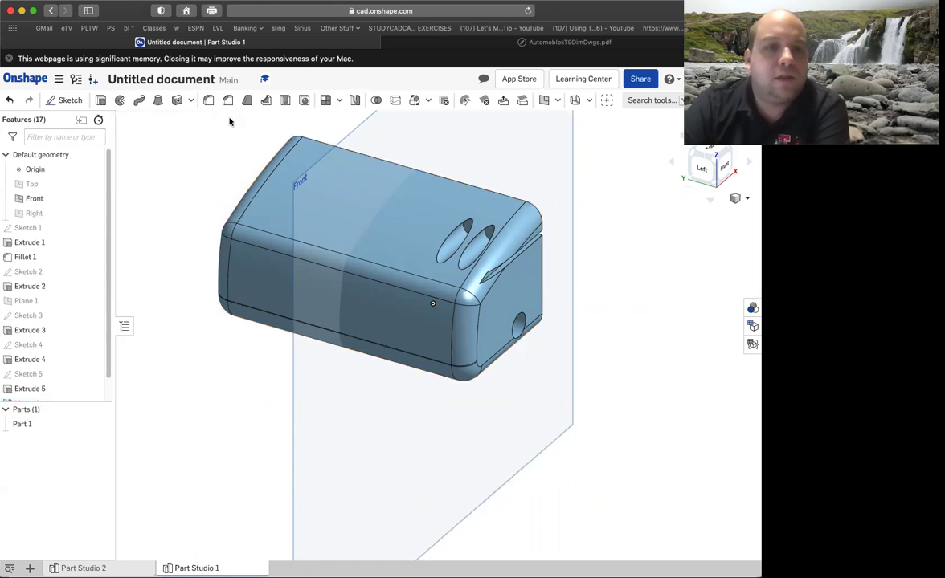
# Step: Try to mirror the bumper part about the Front plane with Remove, merging into Part 1, and switch the operation to Intersect
pyautogui.click(354, 100)
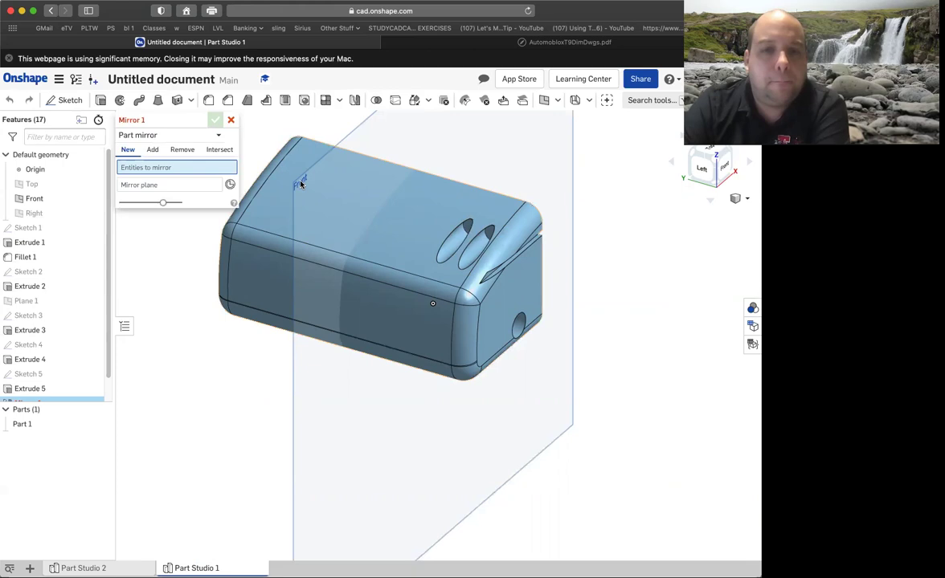
pyautogui.click(484, 237)
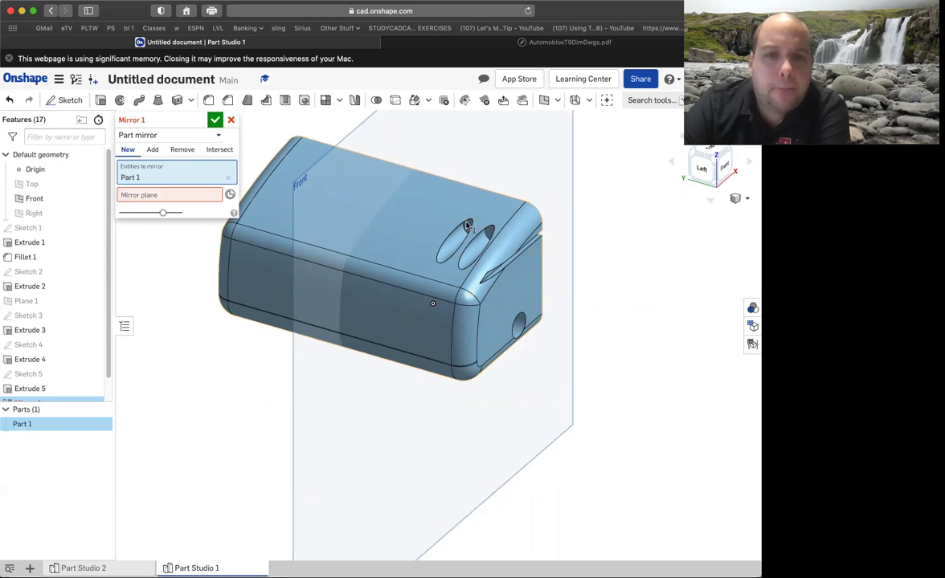
pyautogui.click(462, 230)
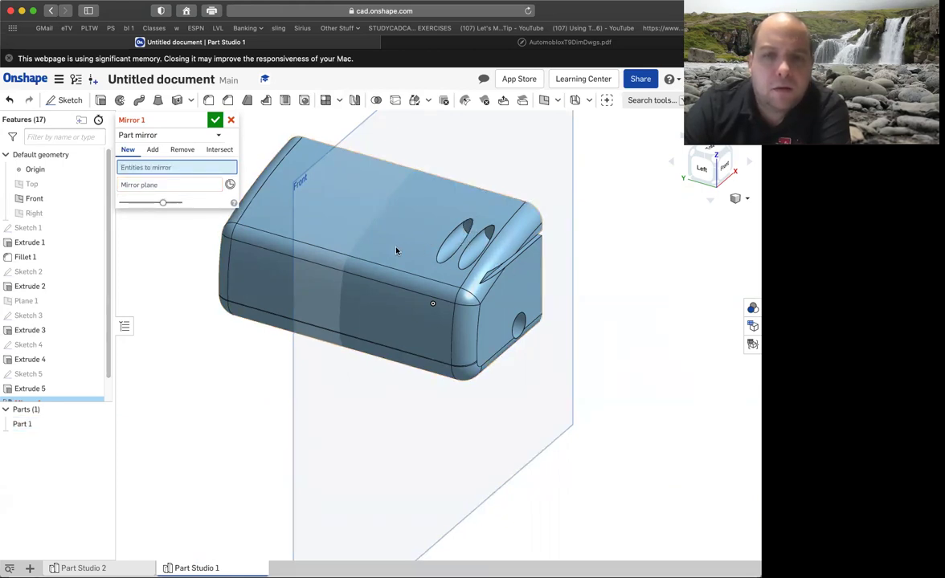
pyautogui.click(184, 150)
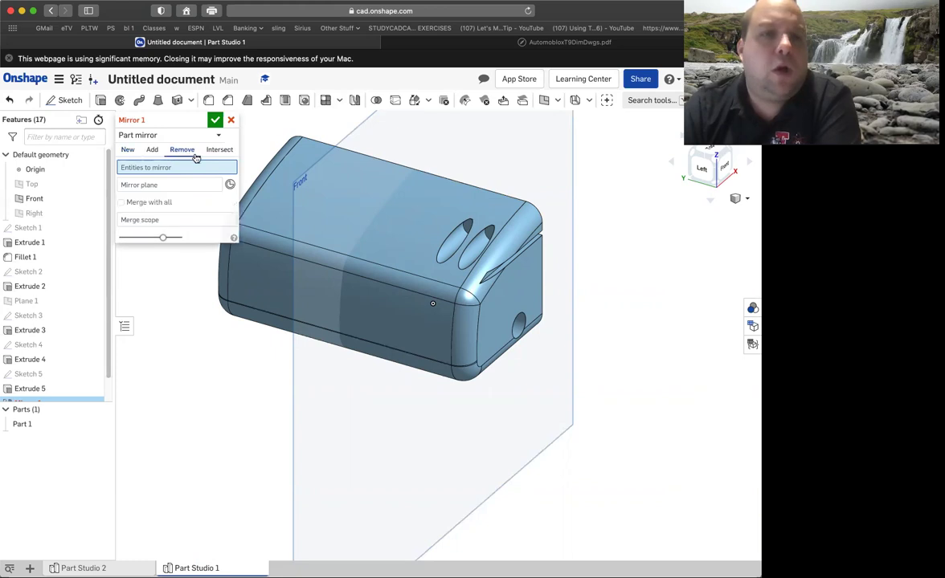
pyautogui.click(457, 238)
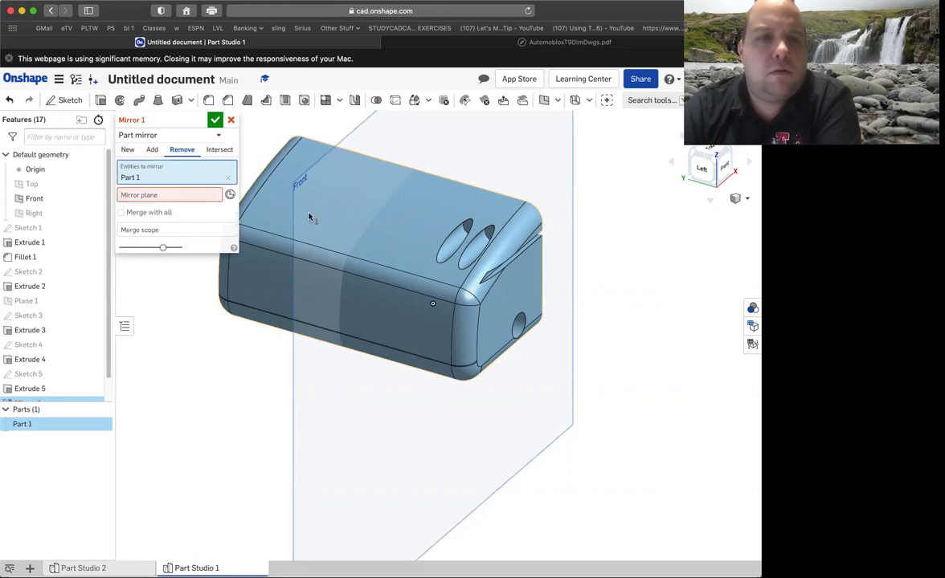
pyautogui.click(193, 195)
pyautogui.click(299, 183)
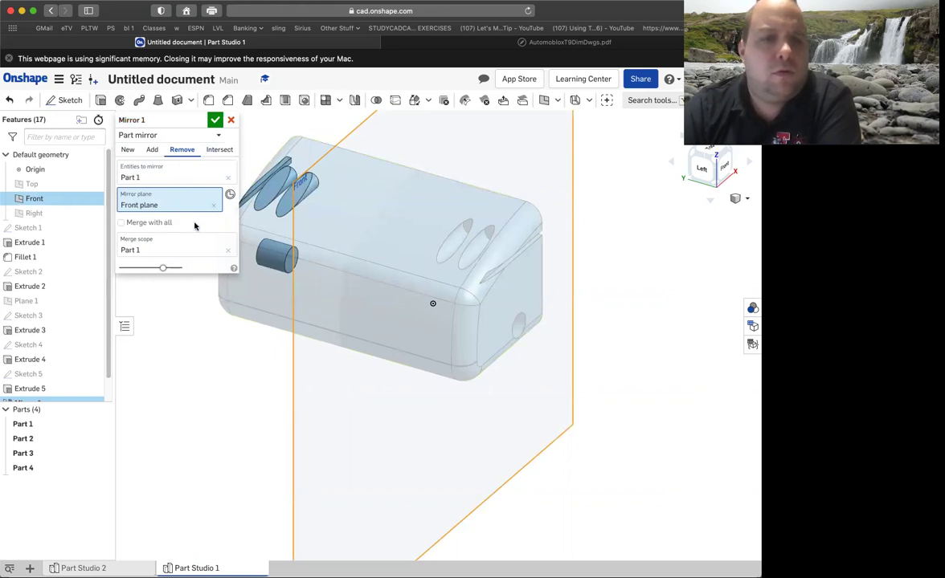
pyautogui.click(223, 151)
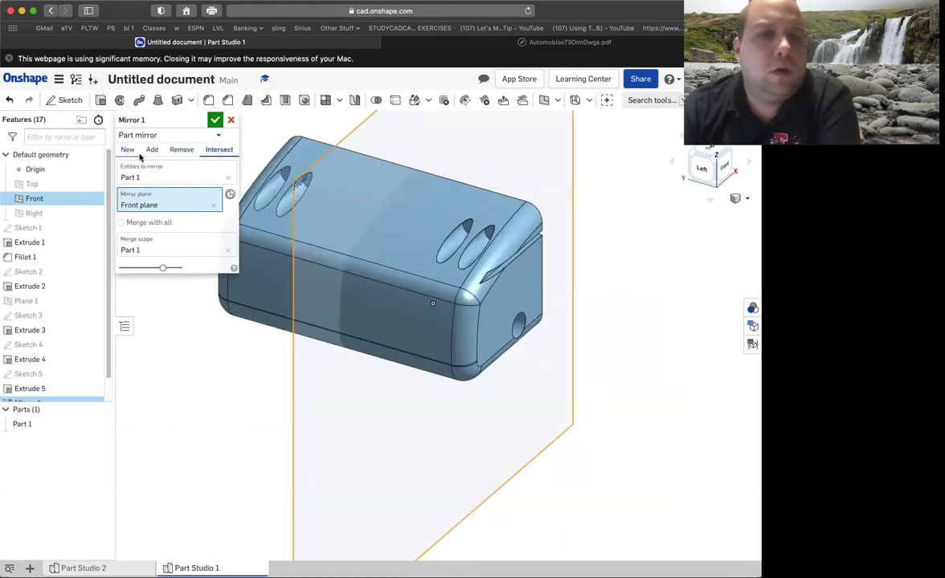
pyautogui.click(214, 119)
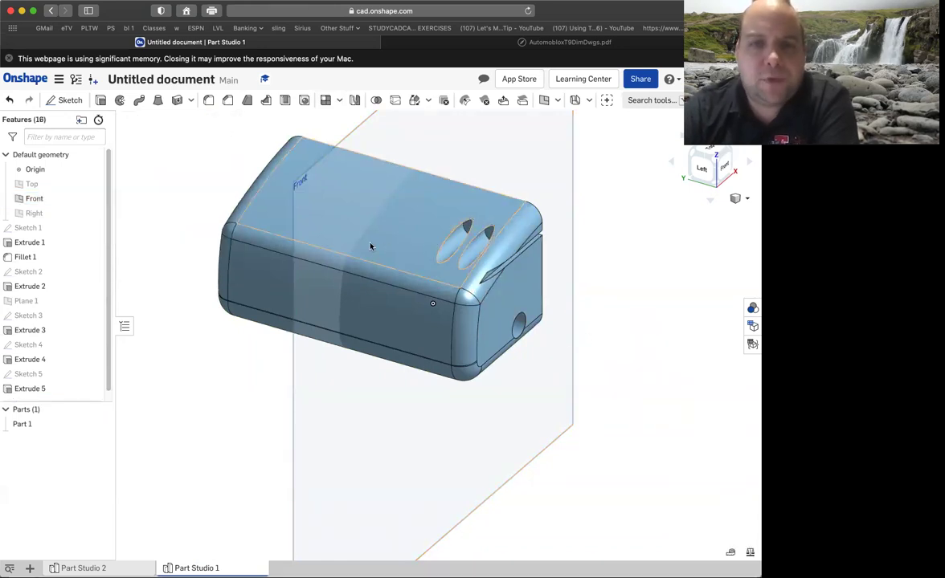
# Step: Mirror Part 1 about the Front plane as a part mirror with the Intersect operation and Part 1 as merge scope
pyautogui.click(355, 103)
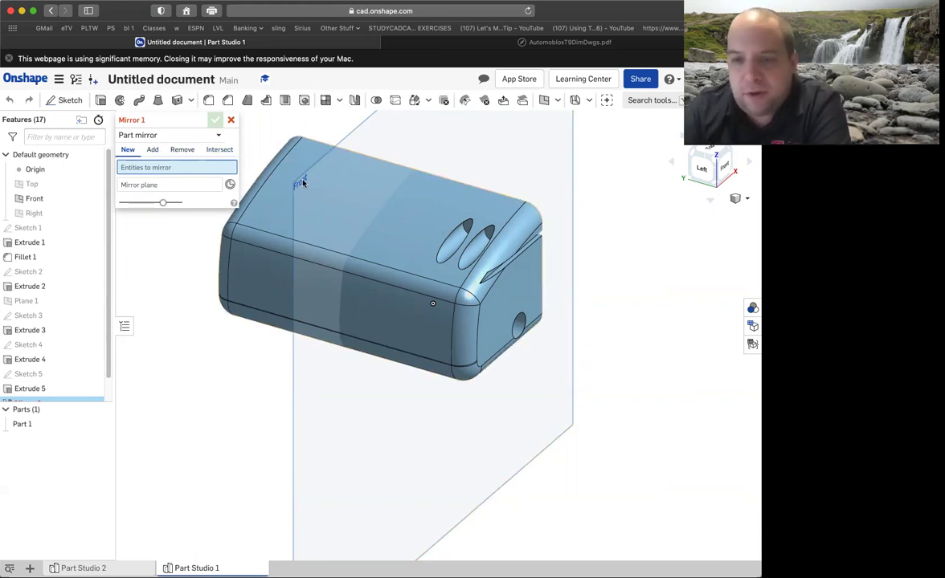
pyautogui.click(220, 150)
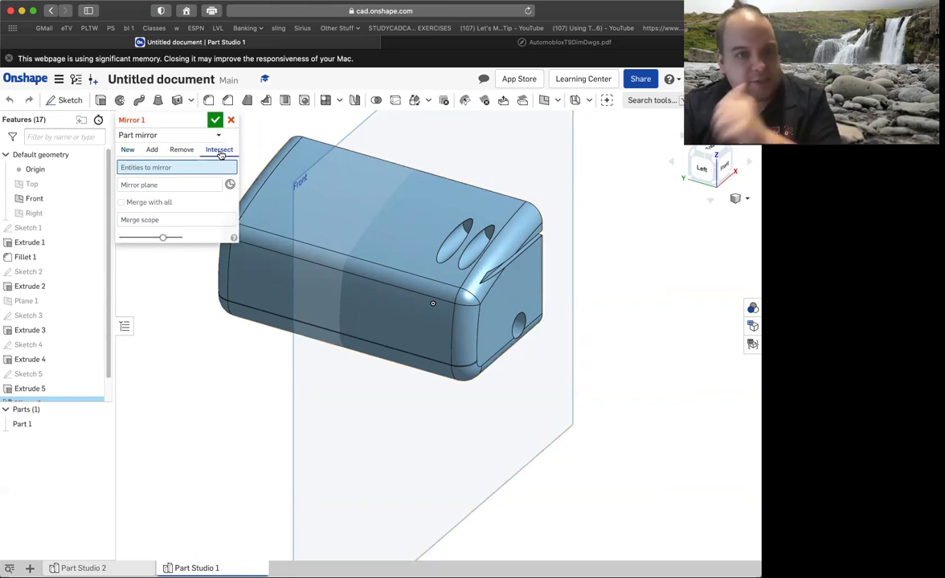
pyautogui.click(461, 233)
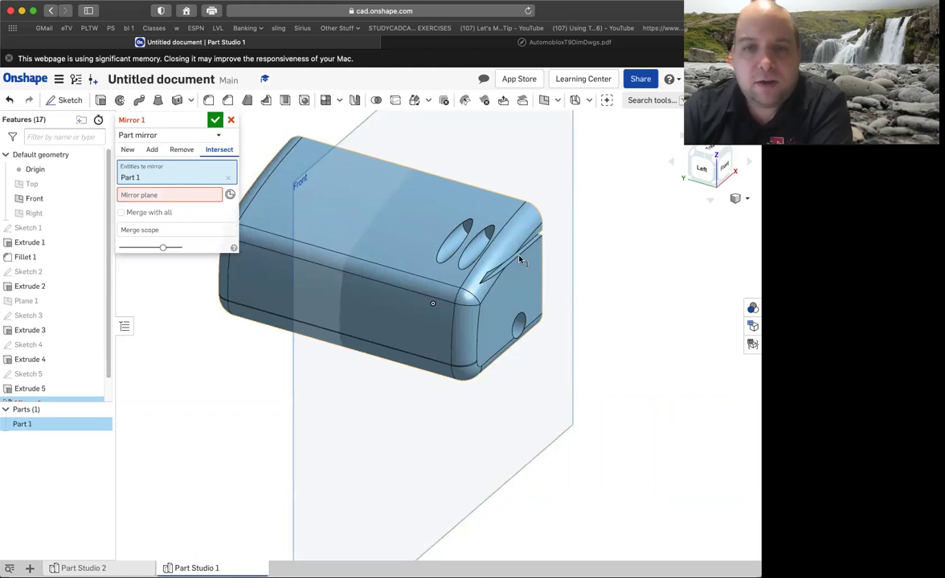
pyautogui.click(478, 315)
pyautogui.click(477, 307)
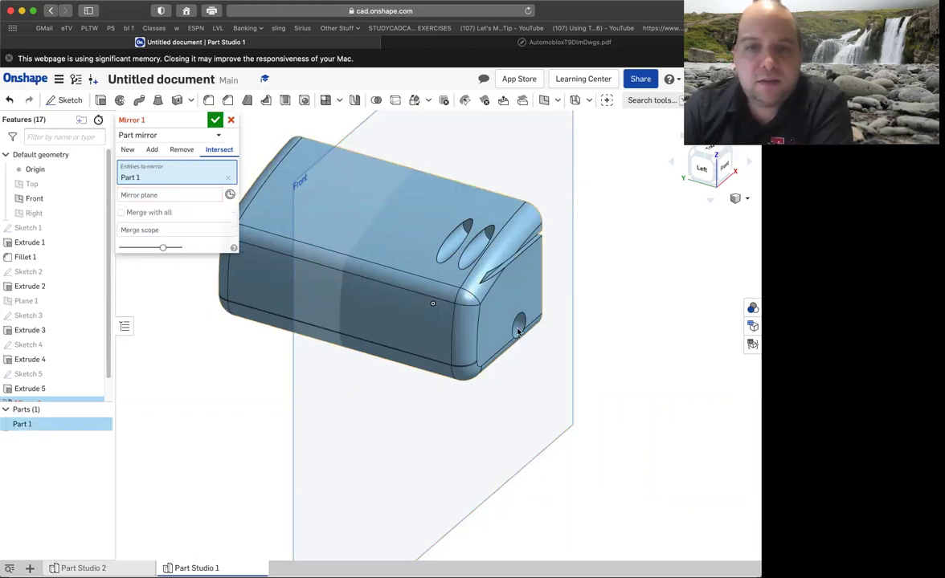
pyautogui.click(193, 195)
pyautogui.click(302, 182)
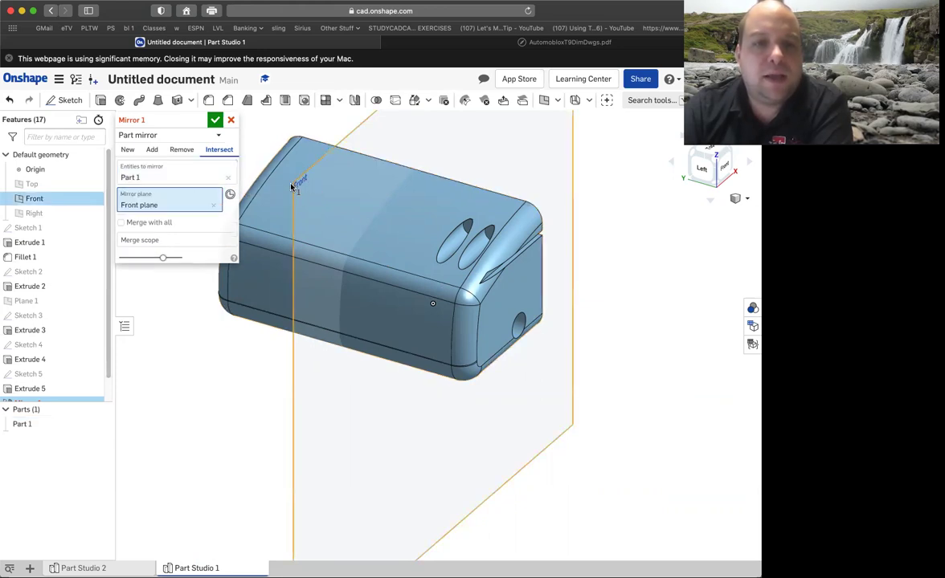
pyautogui.click(695, 155)
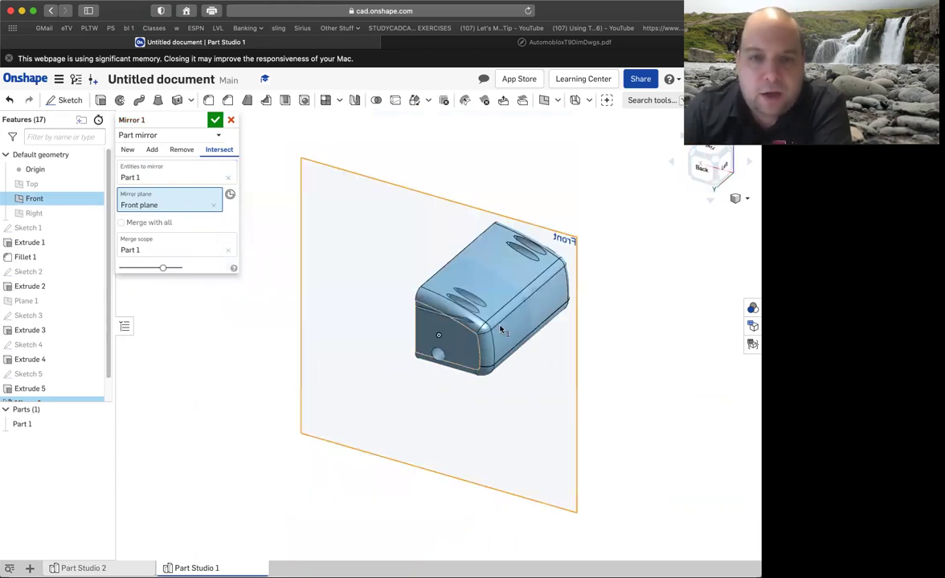
pyautogui.scroll(5, 465, 328)
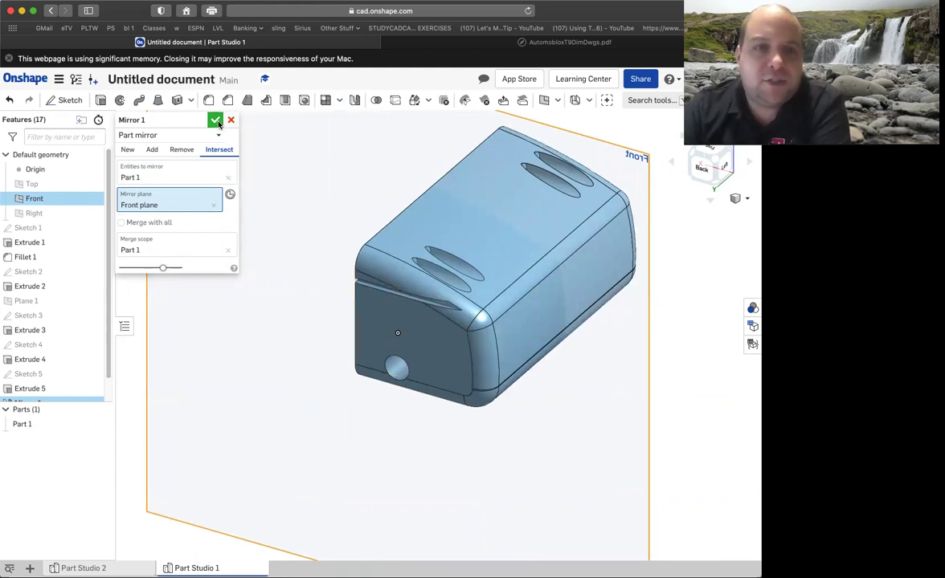
pyautogui.press('Return')
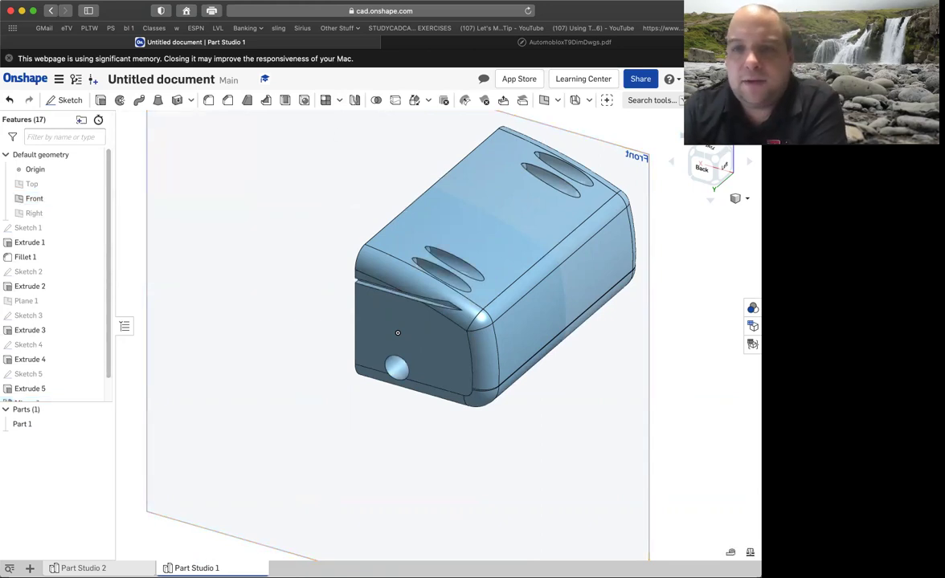
# Step: Hide the Front plane and inspect the mirrored bumper from its outer and hollow sides
pyautogui.hotkey('shift', '7')
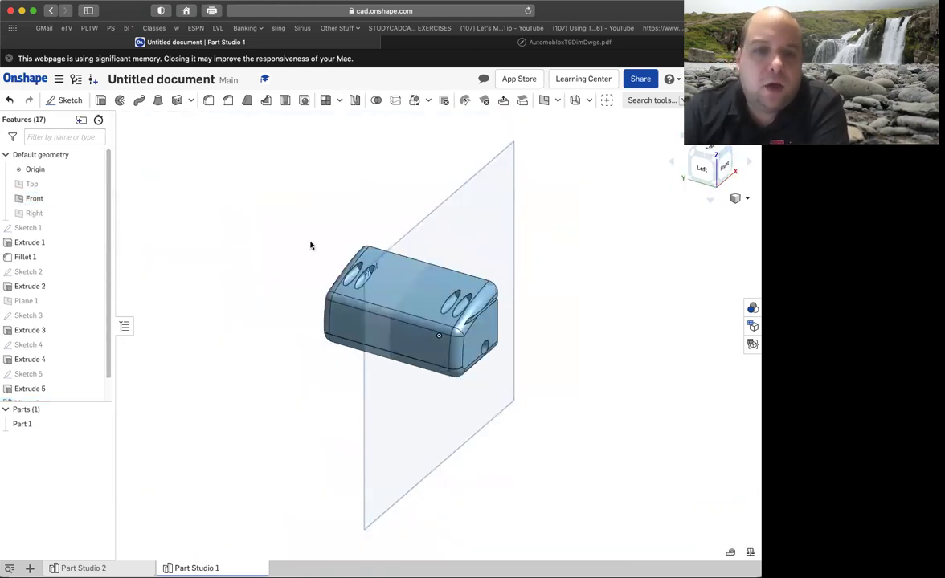
pyautogui.click(93, 200)
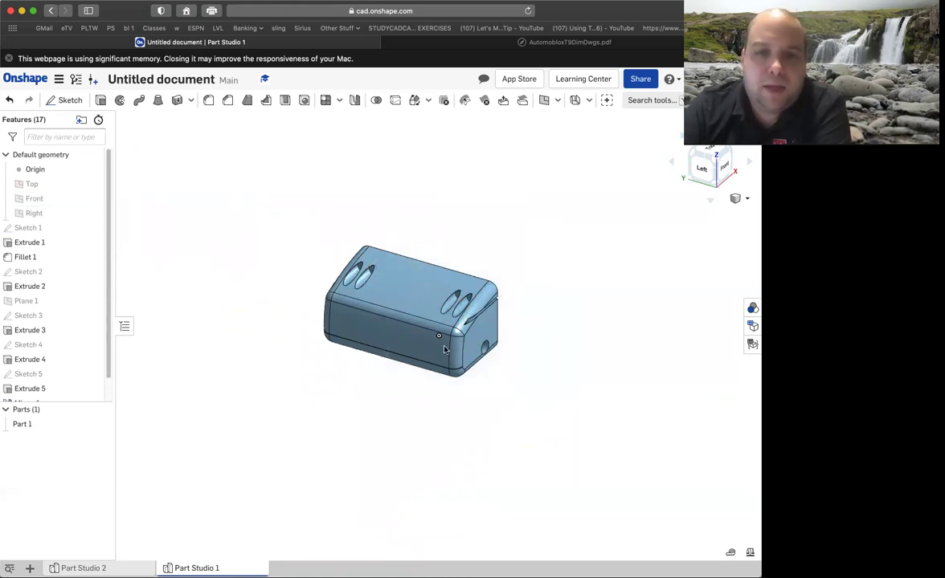
pyautogui.moveTo(498, 336); pyautogui.dragTo(492, 360, button='right')
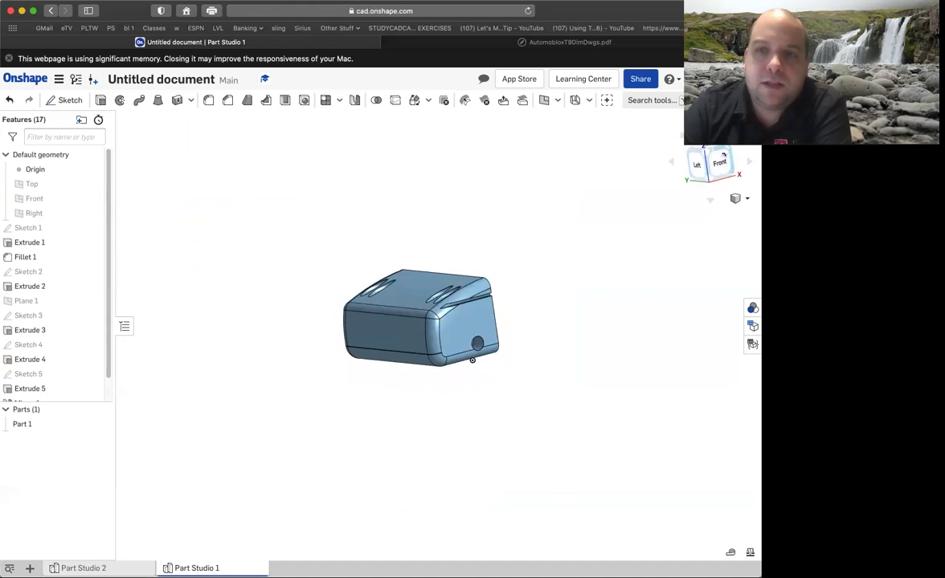
pyautogui.click(718, 156)
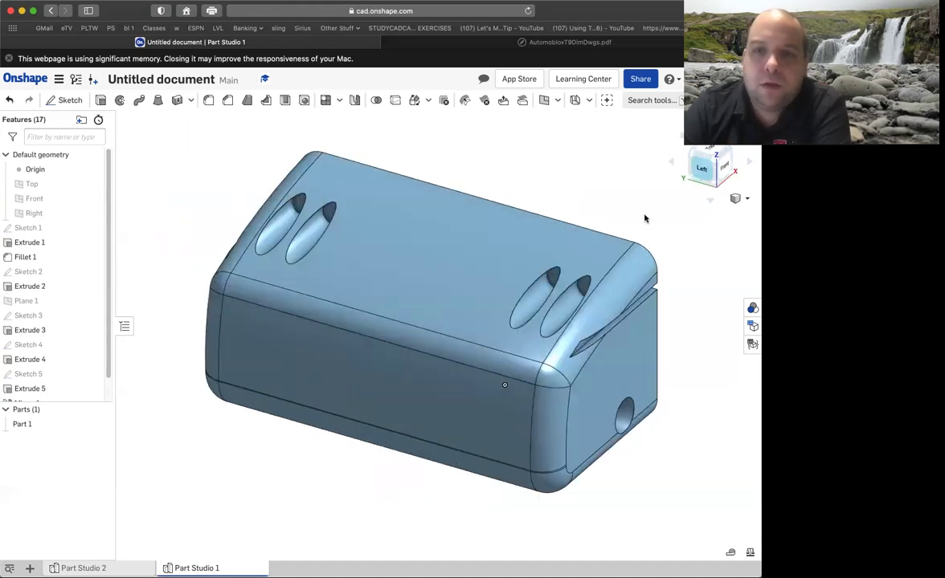
pyautogui.click(672, 161)
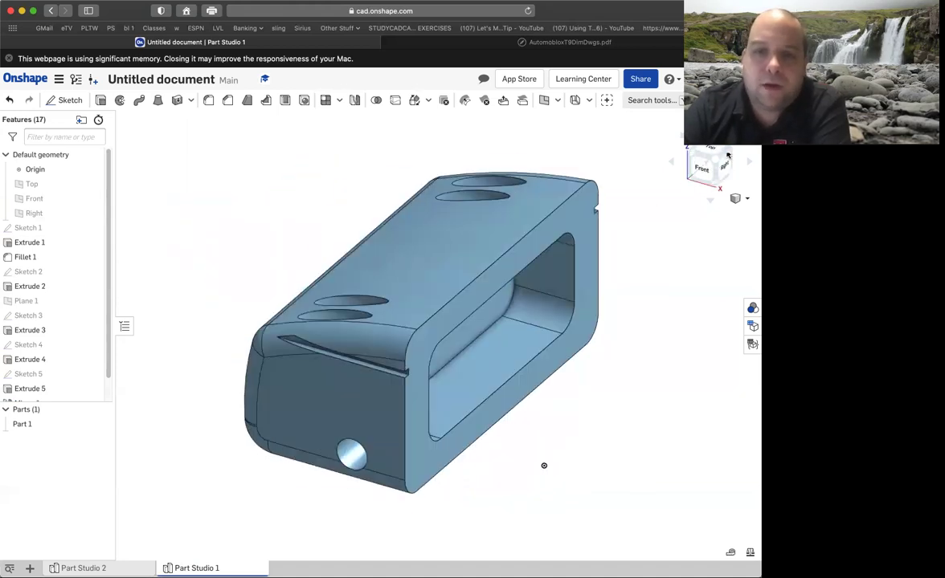
pyautogui.click(694, 155)
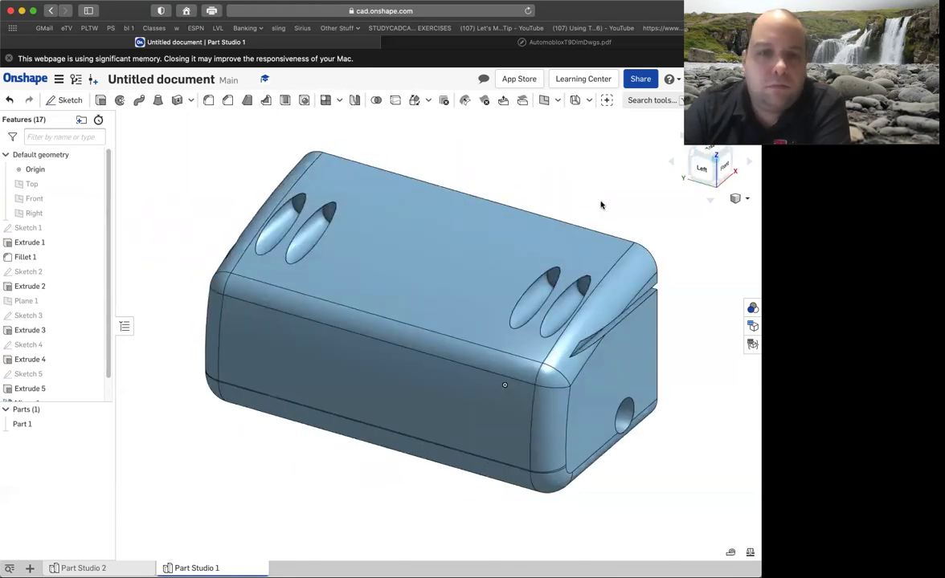
# Step: Change the appearance of Part 1 to the light tan palette colour EBCCA7
pyautogui.rightClick(37, 423)
pyautogui.click(89, 306)
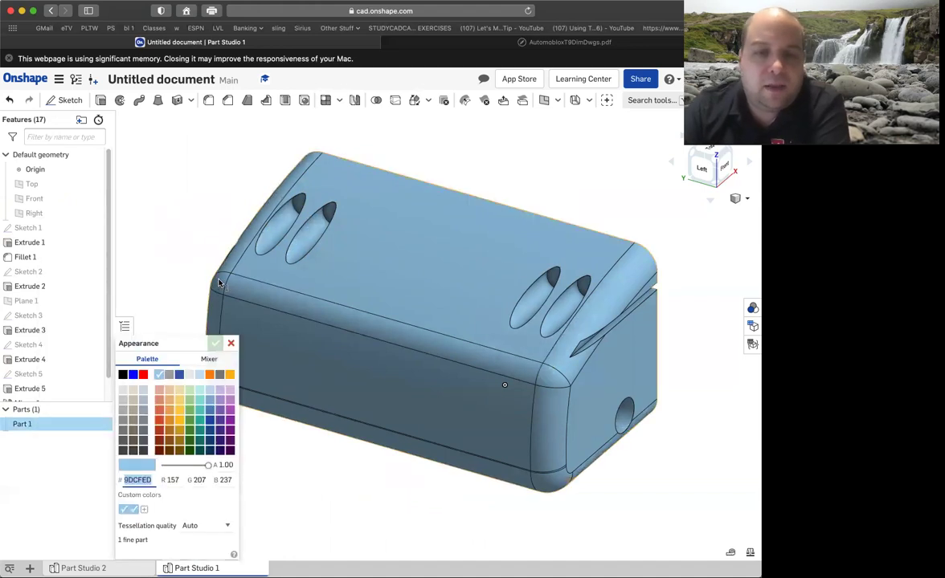
pyautogui.click(169, 391)
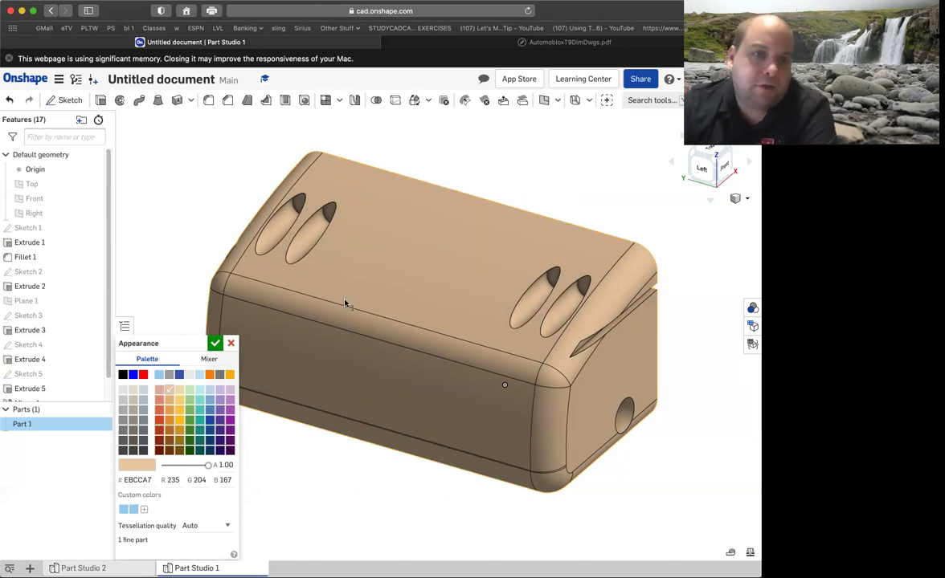
pyautogui.click(213, 345)
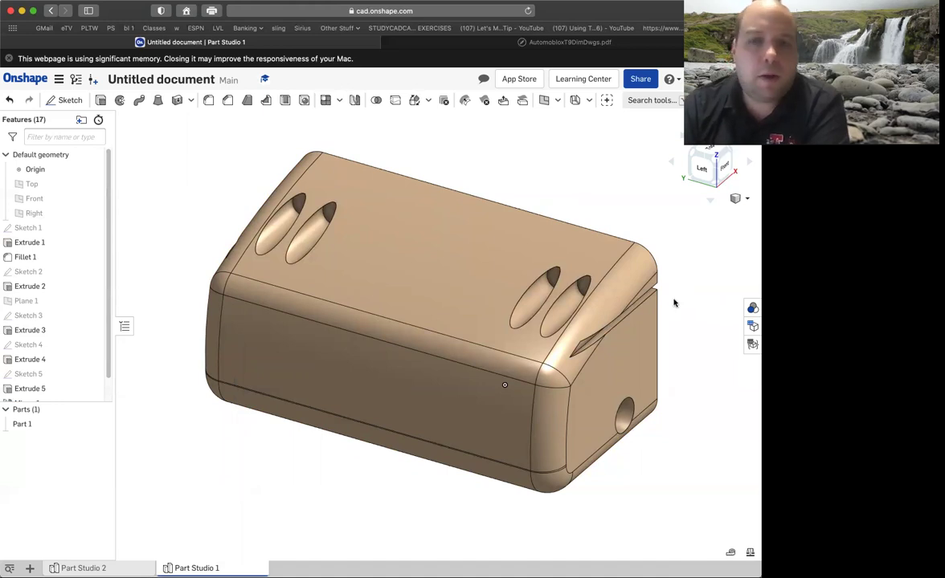
pyautogui.moveTo(677, 302)
pyautogui.mouseDown(button='right')
pyautogui.moveTo(657, 294)
pyautogui.moveTo(671, 297)
pyautogui.mouseUp(button='right')
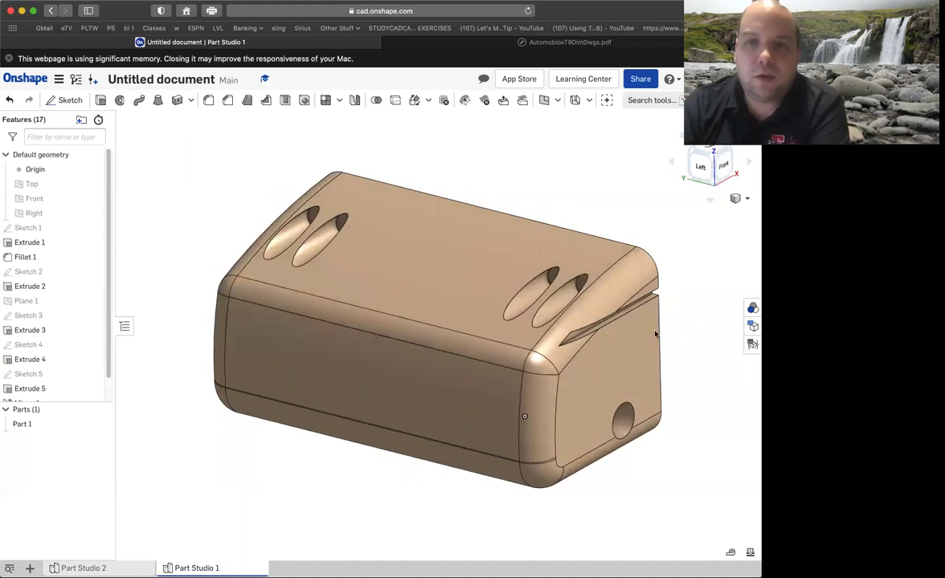